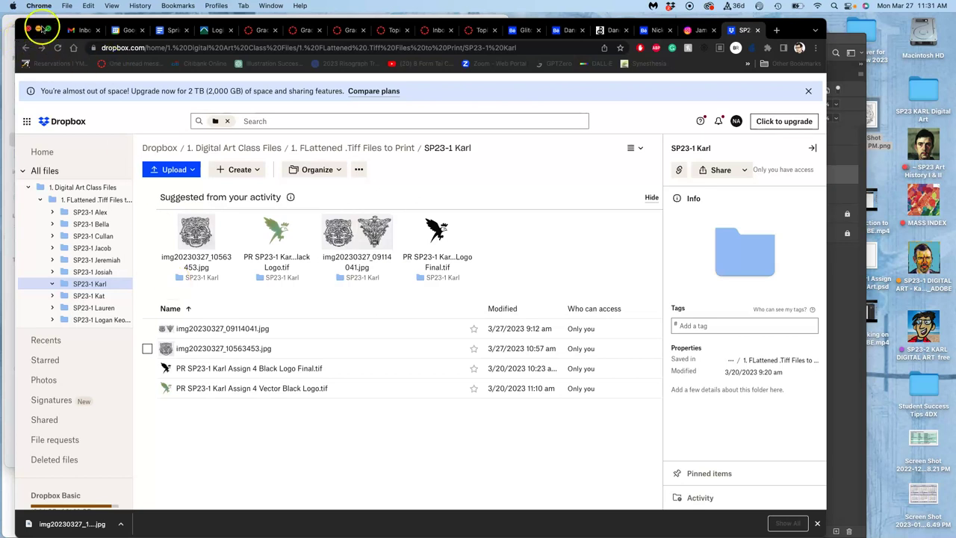
# - Move the browser aside and bring img20230327_10563453.jpg forward in Preview
pyautogui.moveTo(64, 27); pyautogui.dragTo(152, 28)
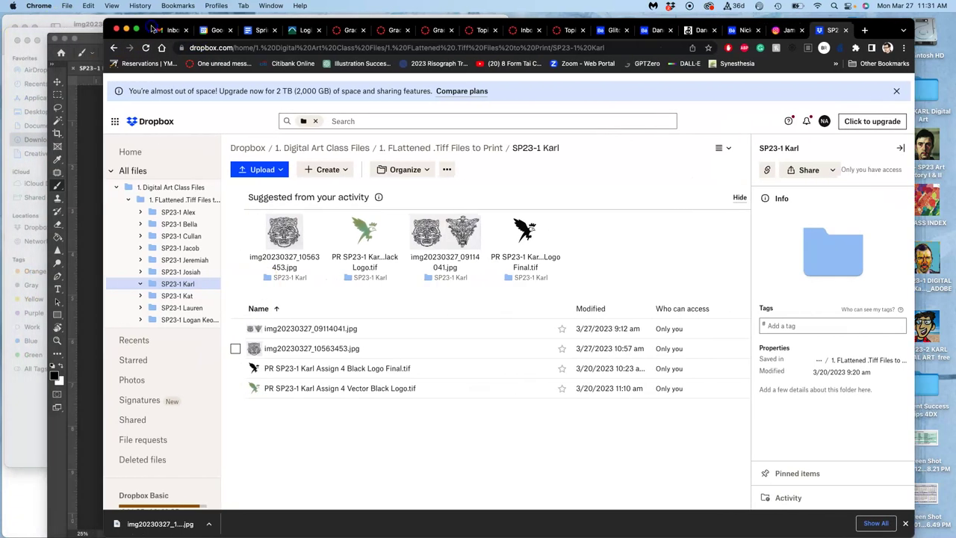
pyautogui.moveTo(284, 233); pyautogui.dragTo(51, 31)
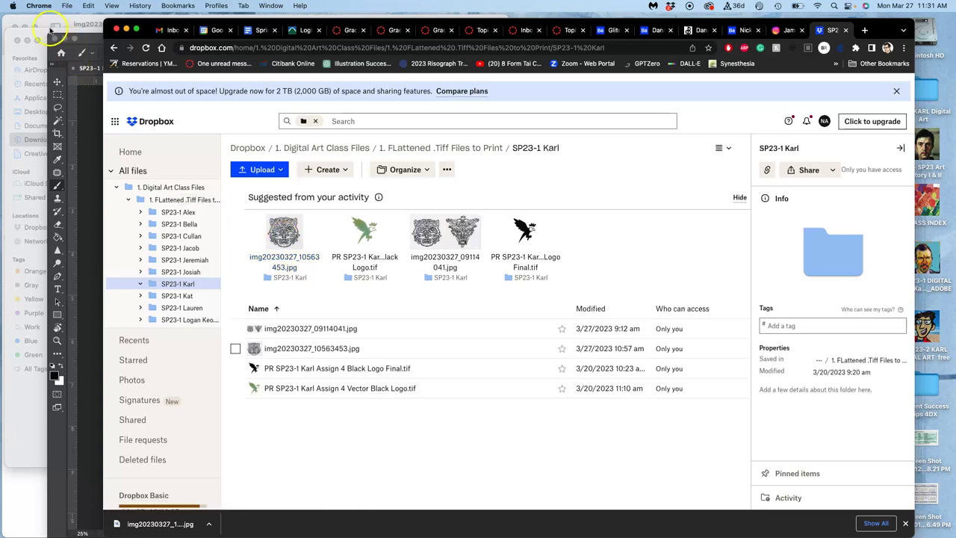
pyautogui.click(45, 33)
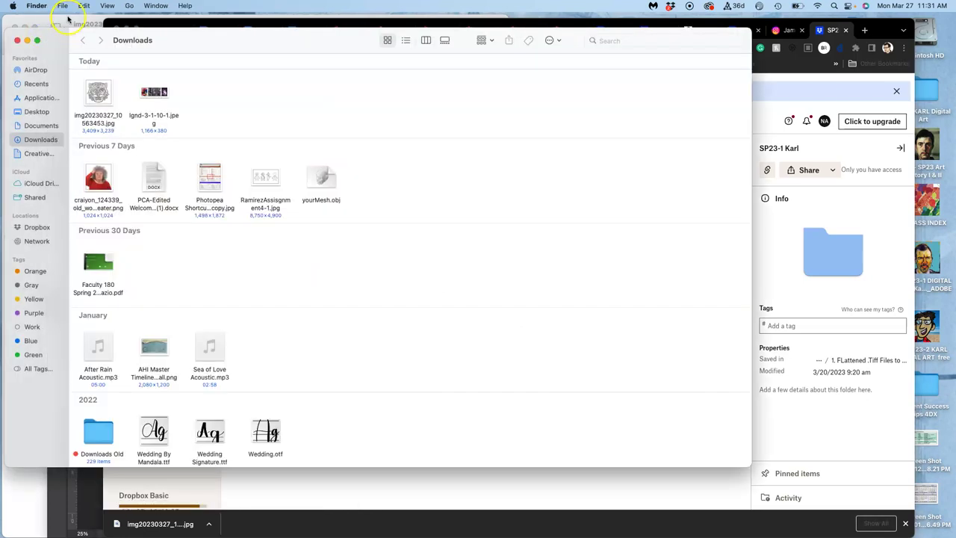
pyautogui.click(67, 19)
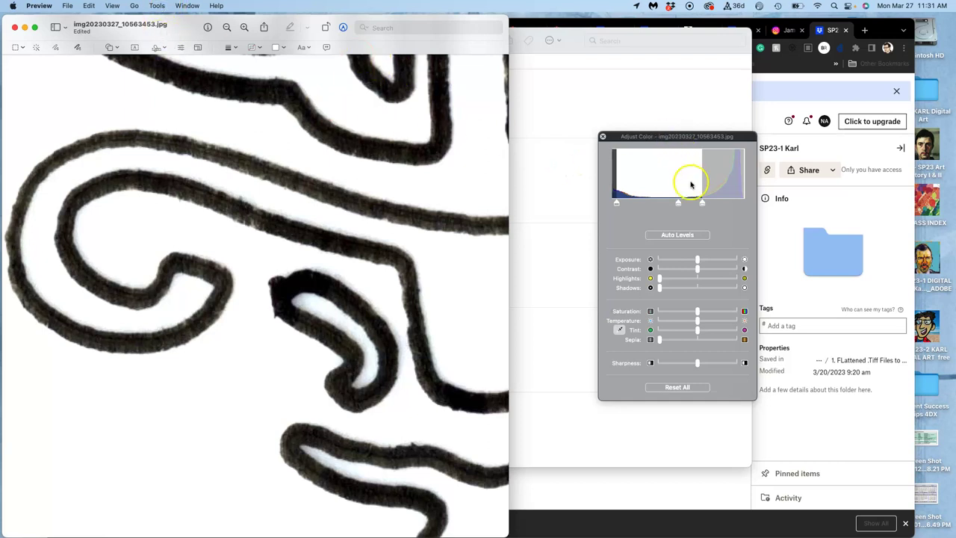
# - Drag the levels white and black points until the tiger lines are solid black on white
pyautogui.click(700, 204)
pyautogui.moveTo(701, 204); pyautogui.dragTo(771, 208)
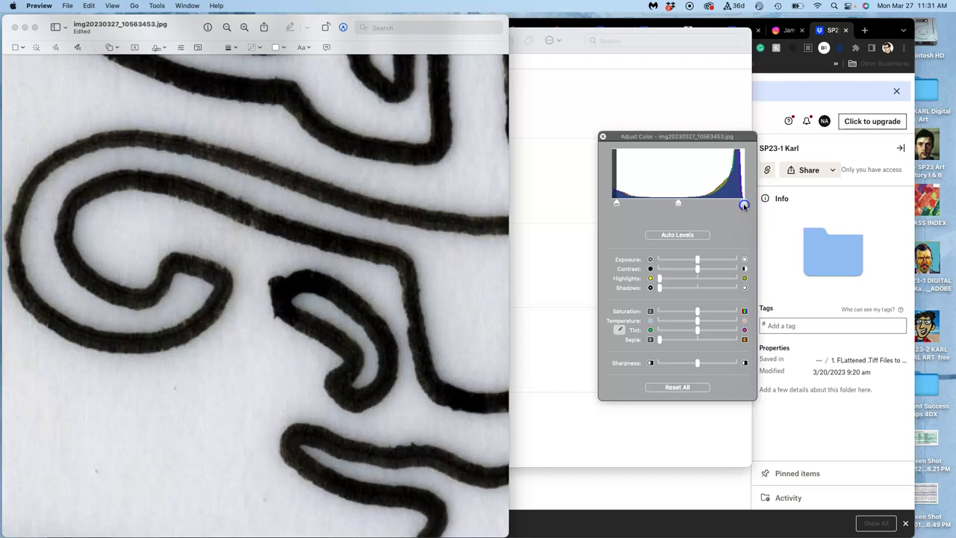
pyautogui.moveTo(744, 205); pyautogui.dragTo(700, 201)
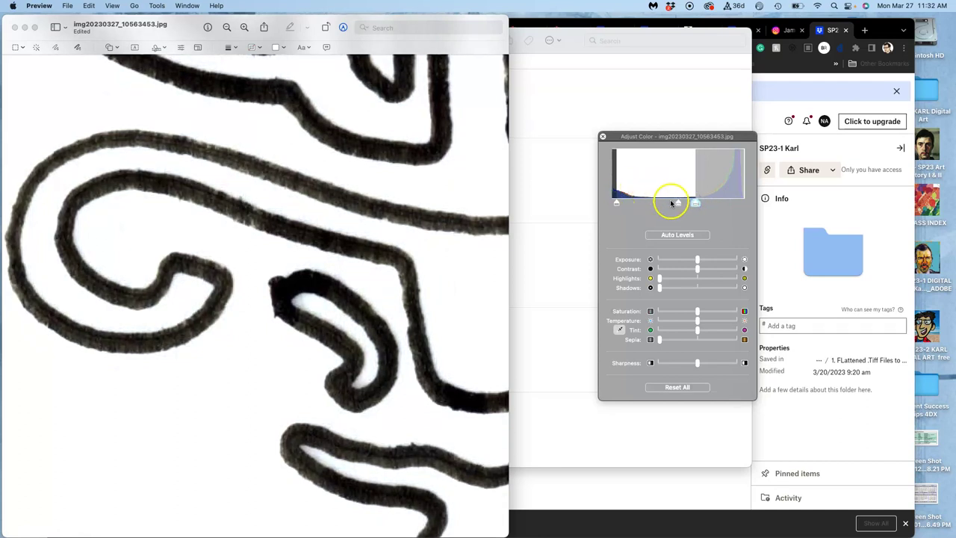
pyautogui.moveTo(696, 204); pyautogui.dragTo(691, 205)
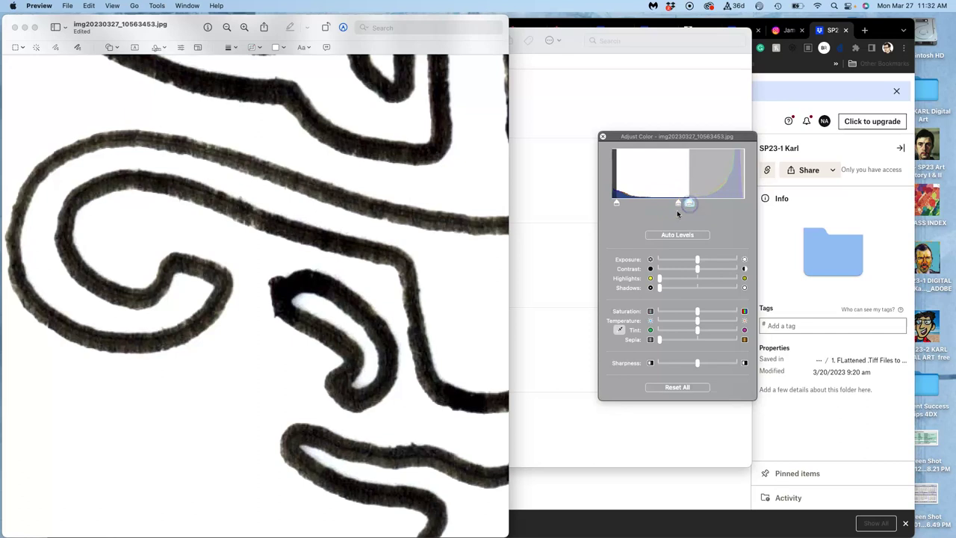
pyautogui.moveTo(629, 191); pyautogui.dragTo(686, 209)
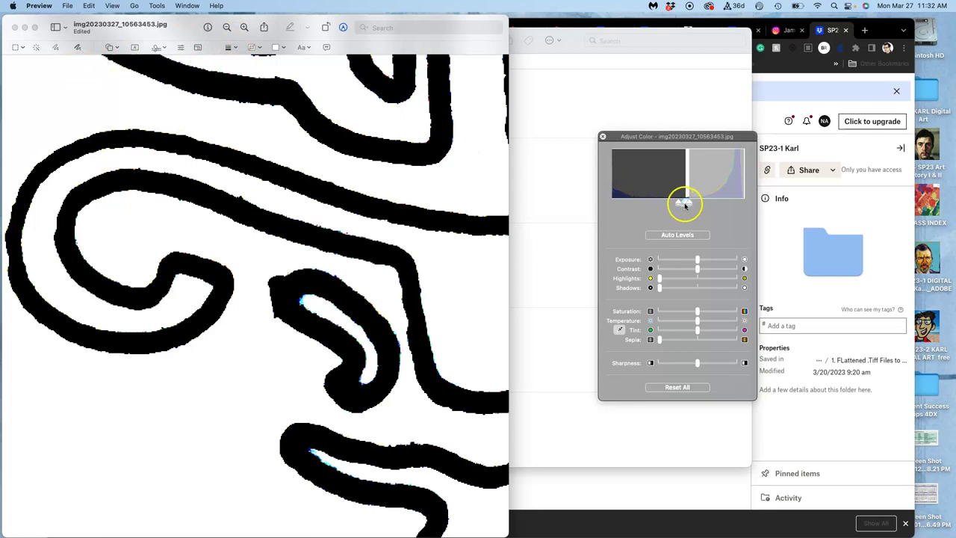
pyautogui.moveTo(684, 205); pyautogui.dragTo(659, 203)
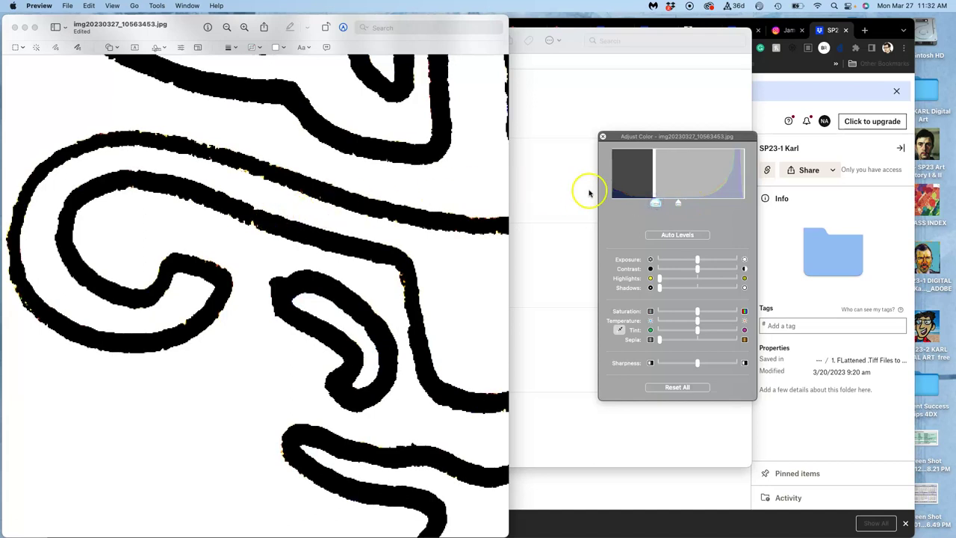
pyautogui.moveTo(656, 203)
pyautogui.mouseDown()
pyautogui.moveTo(687, 206)
pyautogui.moveTo(652, 202)
pyautogui.moveTo(680, 202)
pyautogui.moveTo(670, 204)
pyautogui.mouseUp()
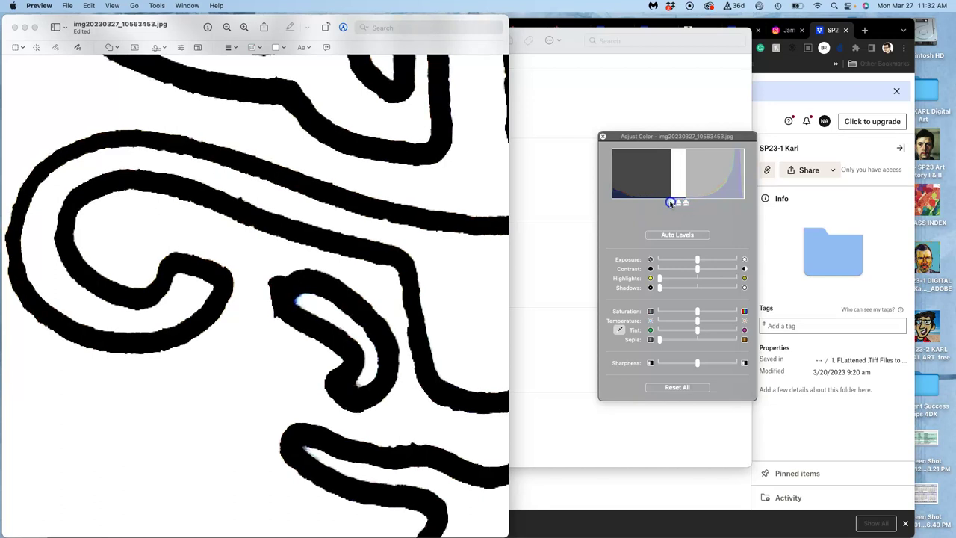
pyautogui.scroll(10, 375, 218)
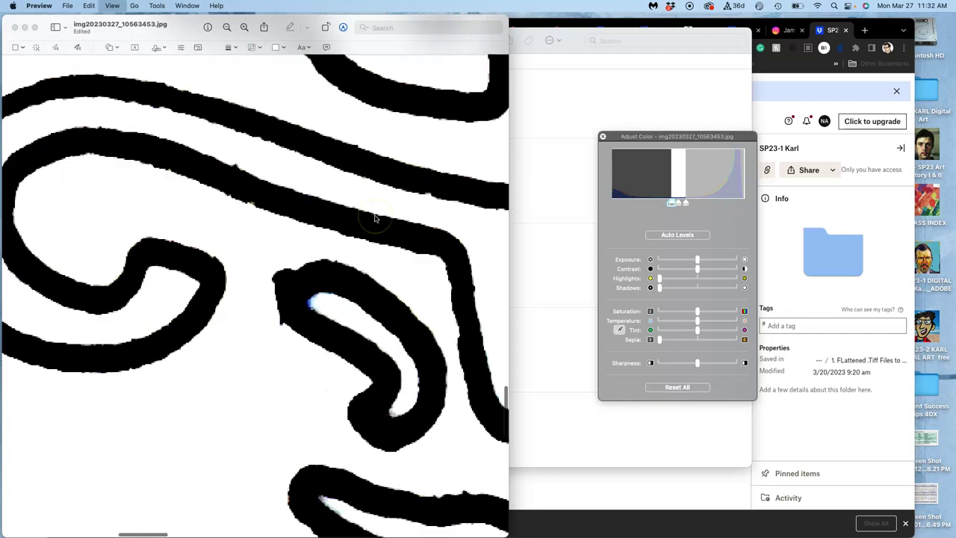
pyautogui.scroll(-10, 375, 218)
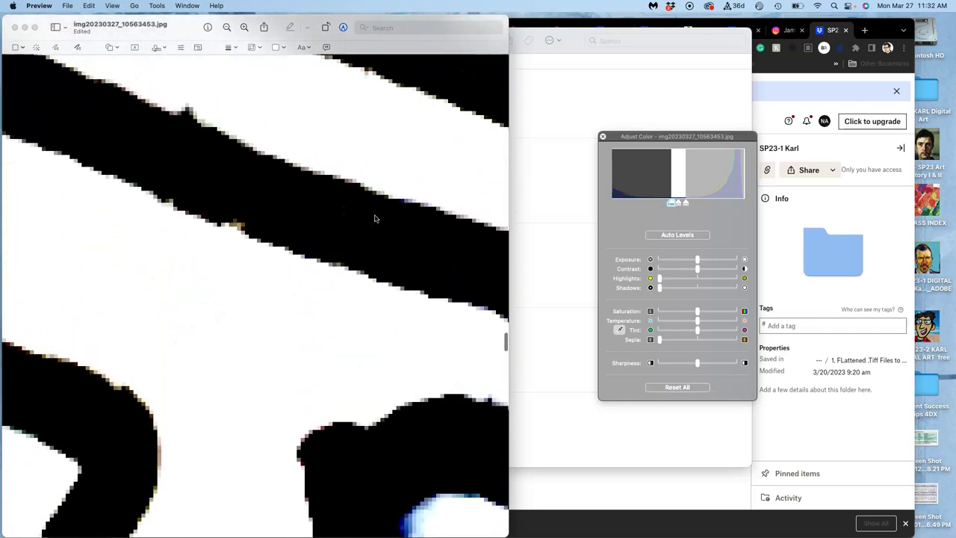
pyautogui.scroll(3, 375, 219)
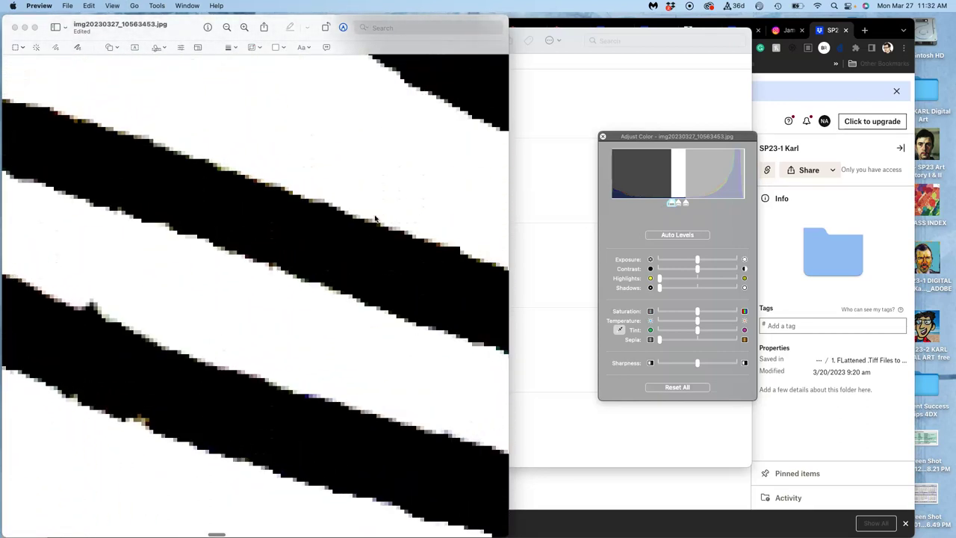
pyautogui.scroll(-10, 375, 218)
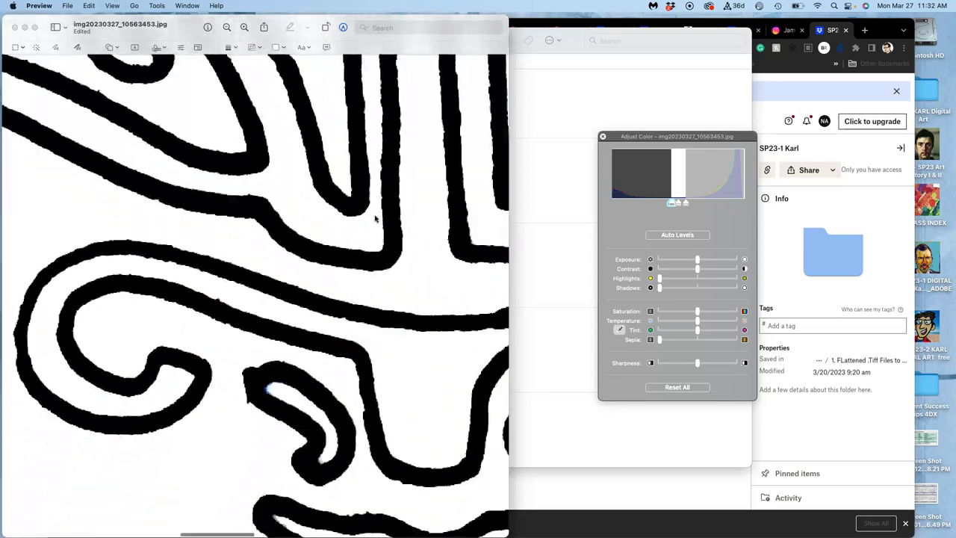
pyautogui.scroll(-3, 375, 218)
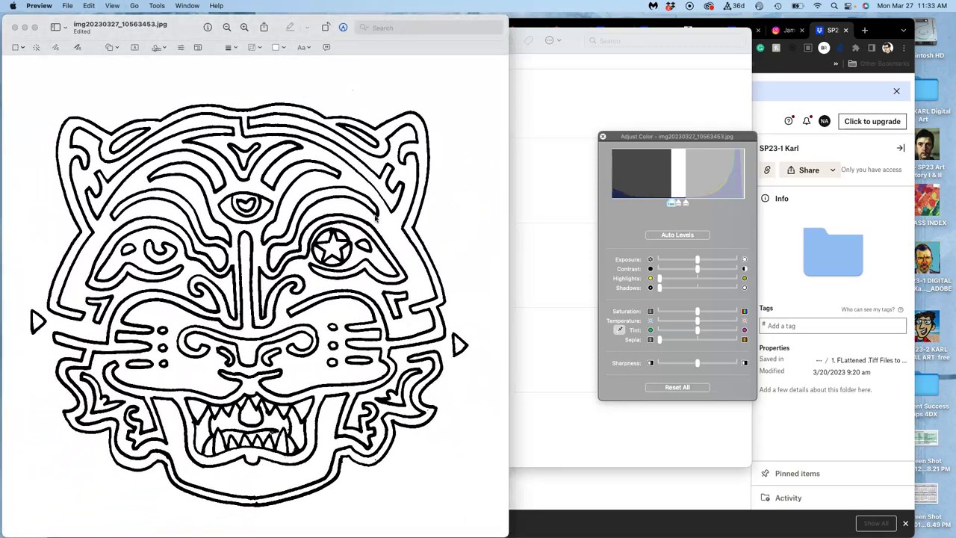
pyautogui.scroll(15, 375, 218)
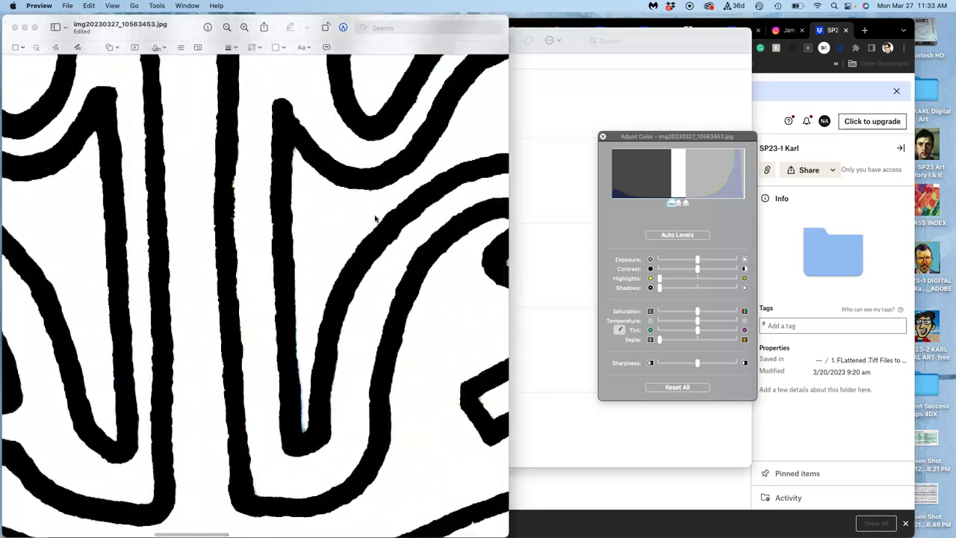
pyautogui.hscroll(-10, 375, 218)
pyautogui.scroll(-5, 375, 218)
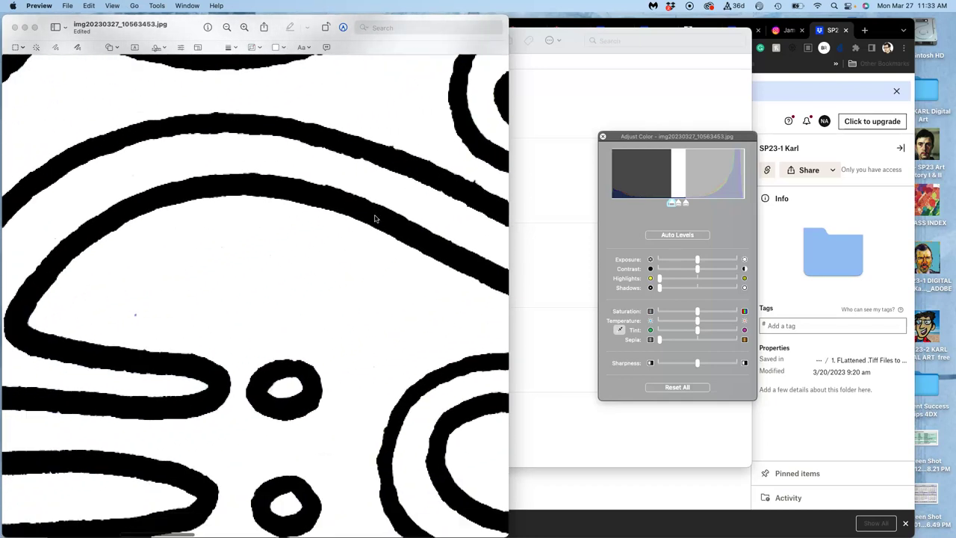
pyautogui.scroll(-5, 375, 218)
pyautogui.hscroll(-5, 375, 218)
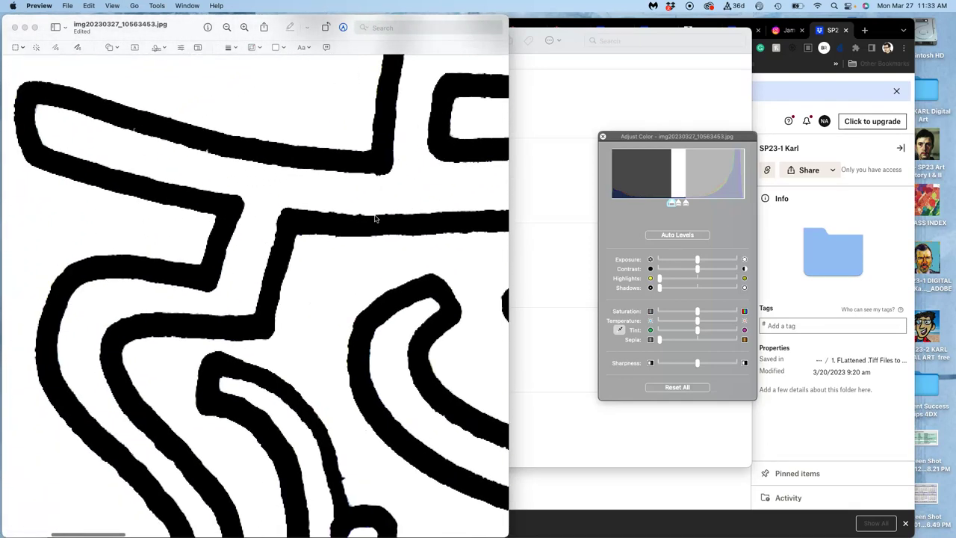
pyautogui.scroll(-10, 375, 218)
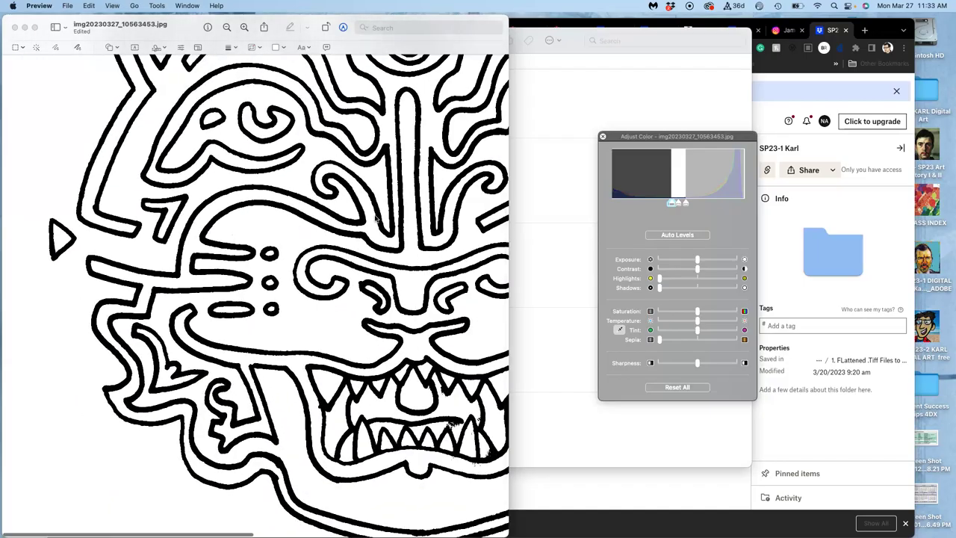
pyautogui.hscroll(3, 375, 218)
pyautogui.scroll(10, 375, 219)
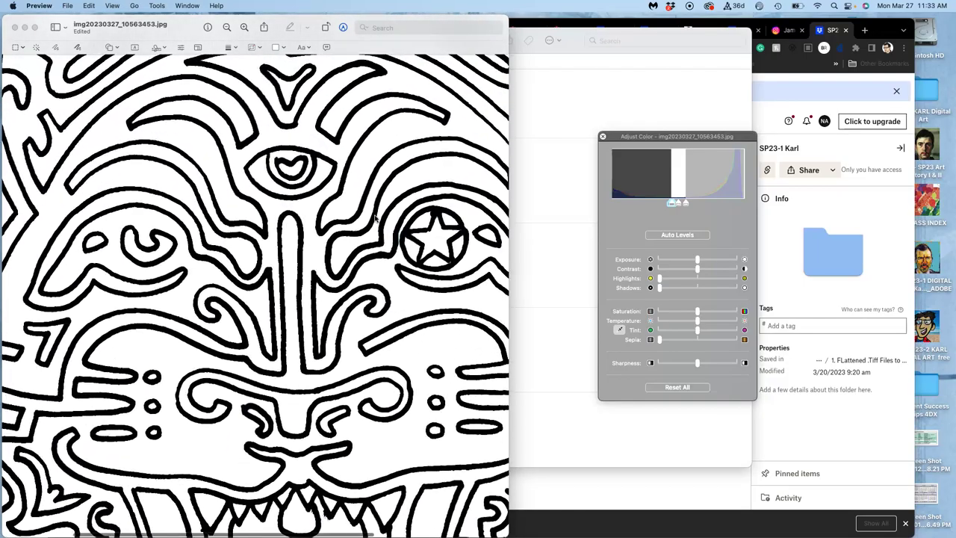
pyautogui.scroll(3, 375, 218)
pyautogui.hscroll(4, 375, 218)
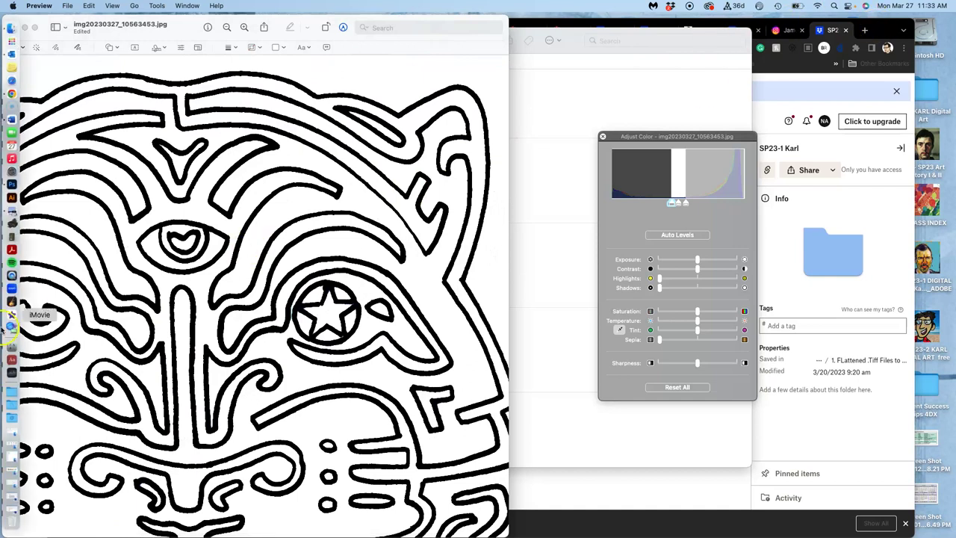
# - Switch to the Photoshop line-art document and zoom its canvas out
pyautogui.click(11, 184)
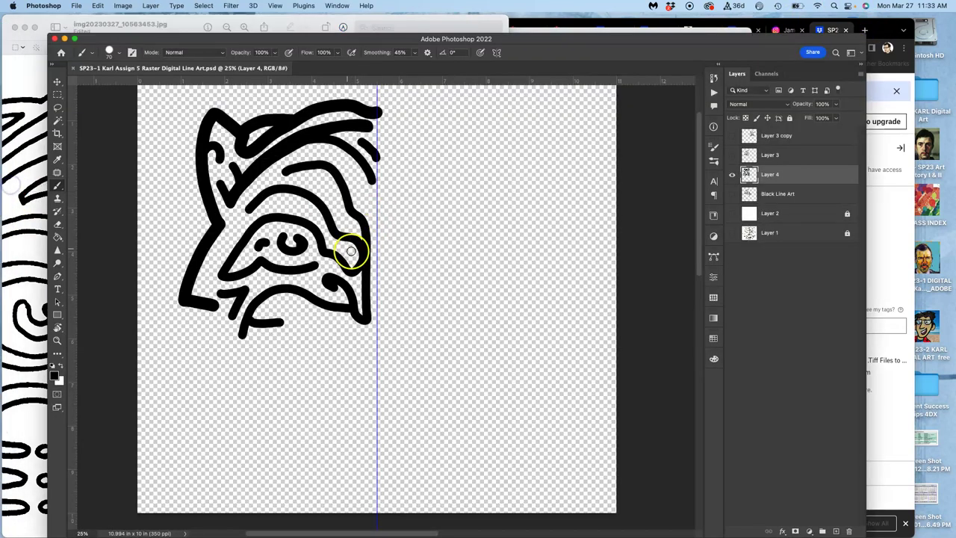
pyautogui.scroll(10, 353, 252)
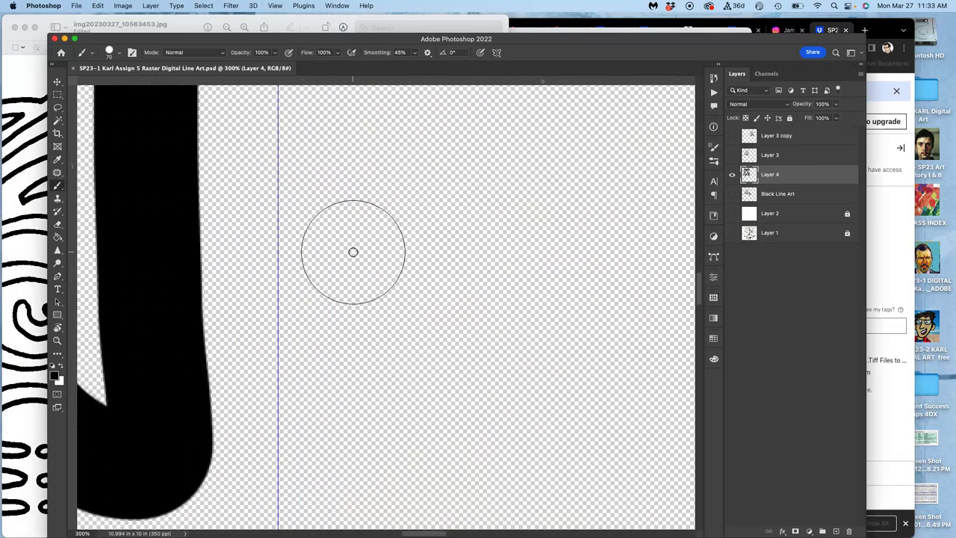
pyautogui.scroll(10, 352, 252)
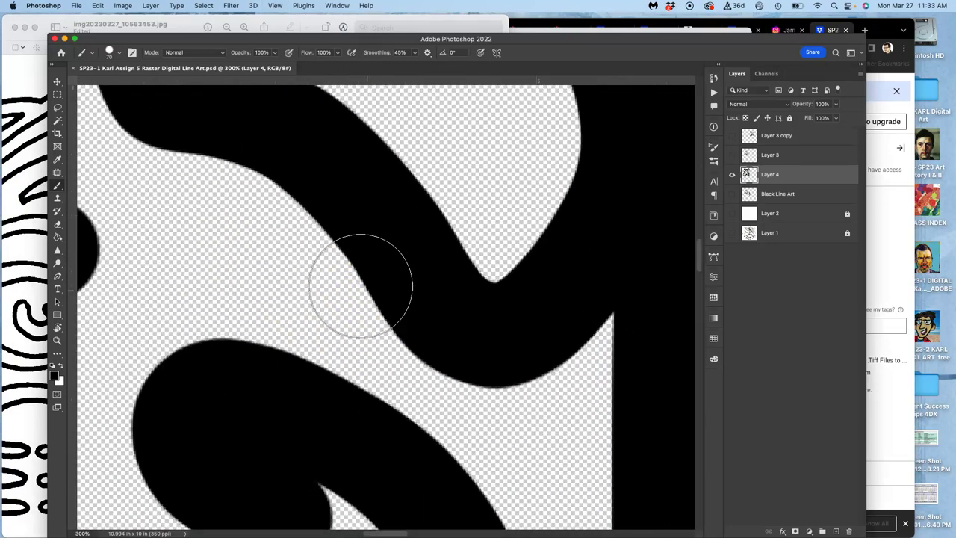
pyautogui.press('super+minus')
pyautogui.press('super+minus')
pyautogui.press('super+minus')
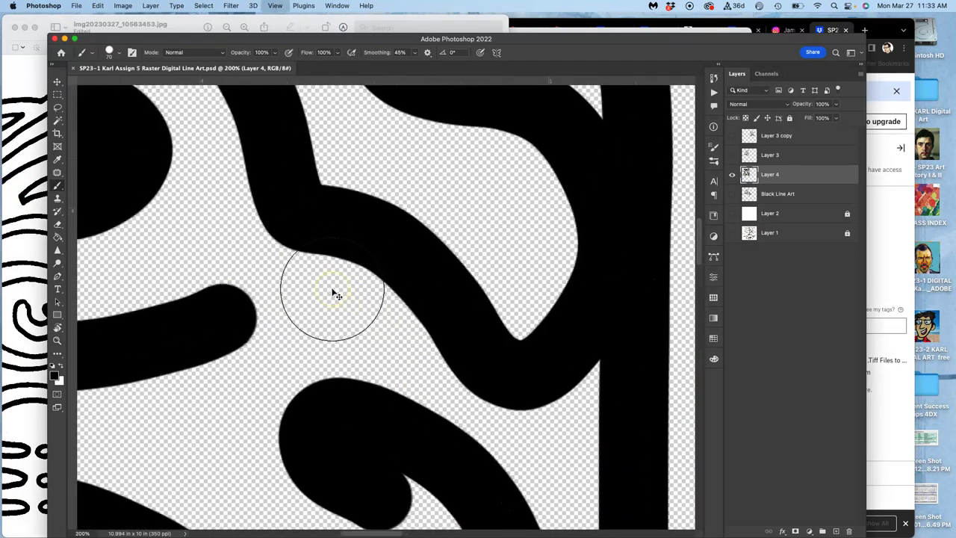
pyautogui.press('super+minus')
pyautogui.press('super+minus')
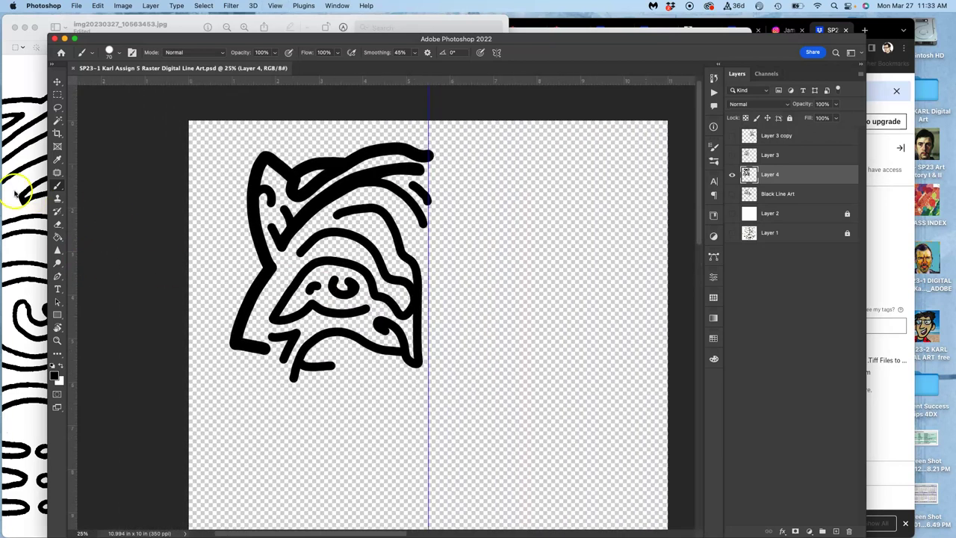
# - Move the Photoshop window down and right, leaving the Preview scan in front
pyautogui.click(34, 189)
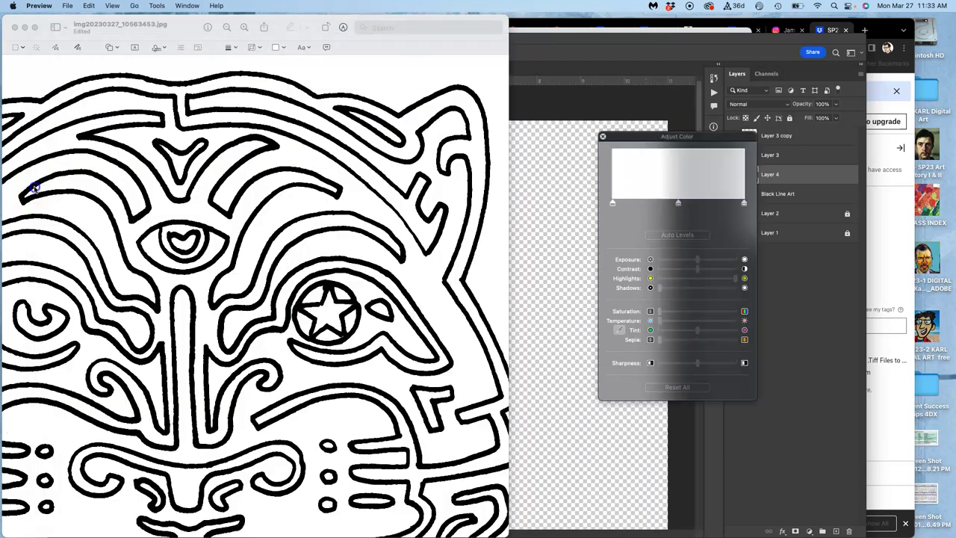
pyautogui.click(560, 205)
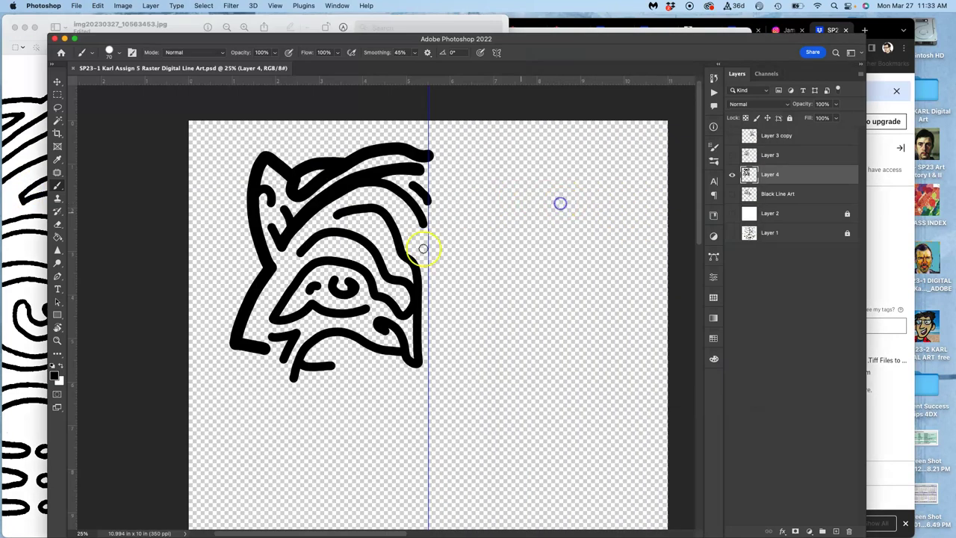
pyautogui.click(45, 67)
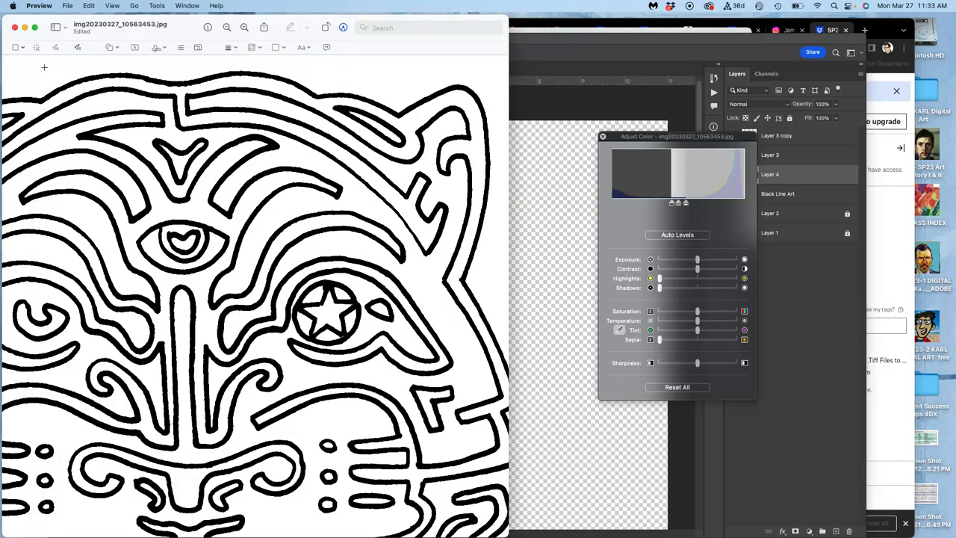
pyautogui.moveTo(729, 36); pyautogui.dragTo(819, 140)
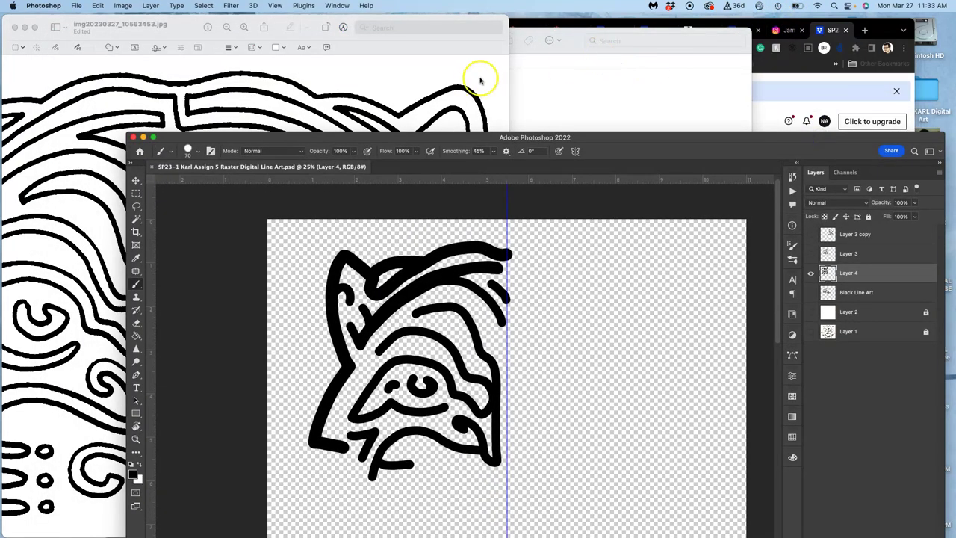
pyautogui.click(432, 77)
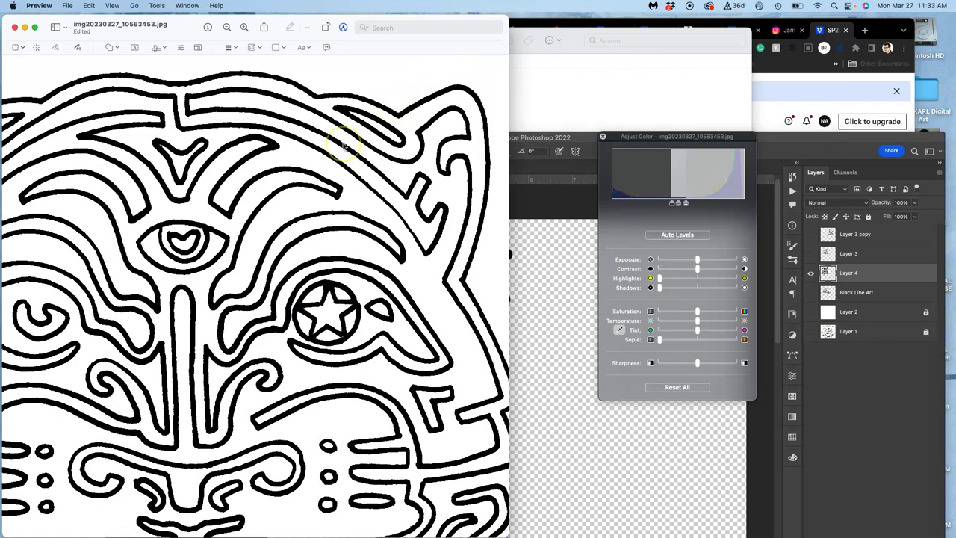
# - Pan around the zoomed scan to check the strokes read as neutral black on white
pyautogui.scroll(5, 344, 147)
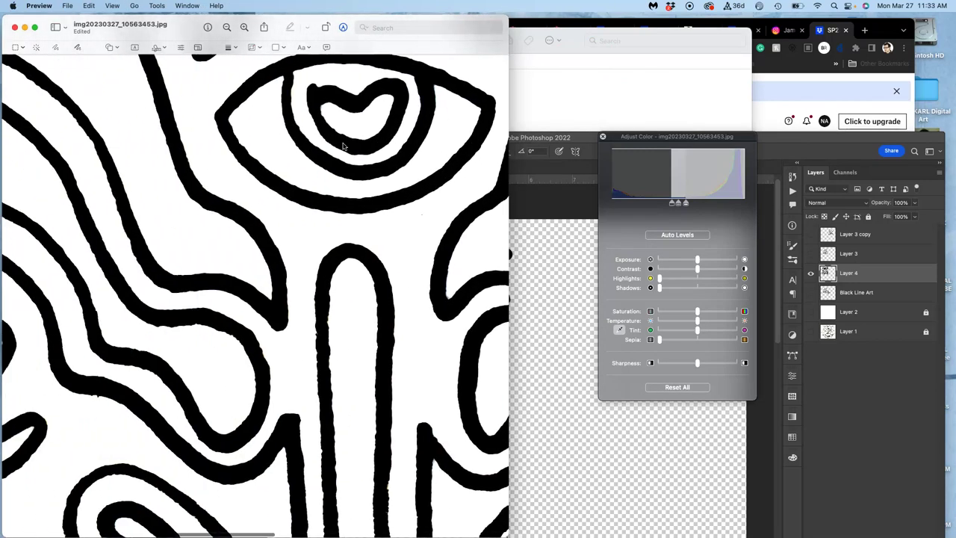
pyautogui.hscroll(-10, 343, 147)
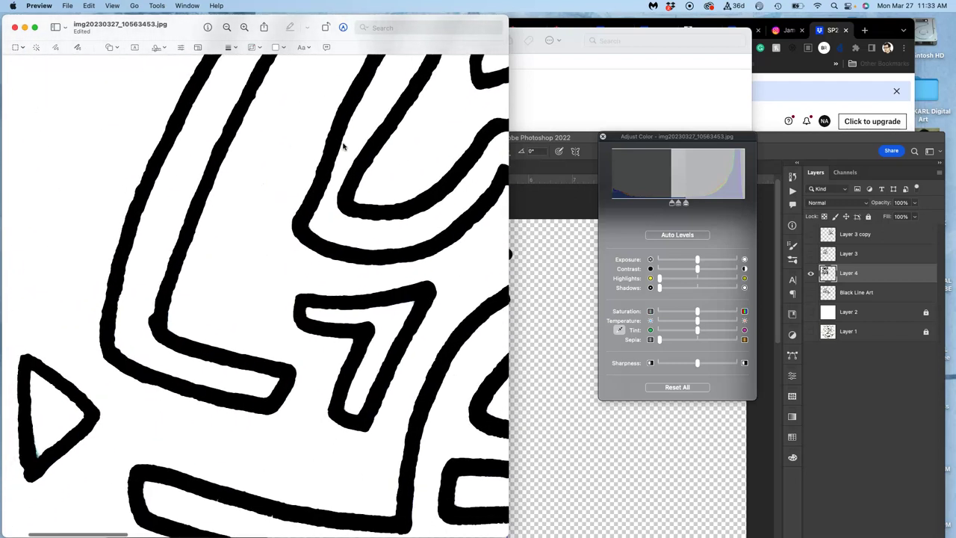
pyautogui.scroll(-5, 343, 147)
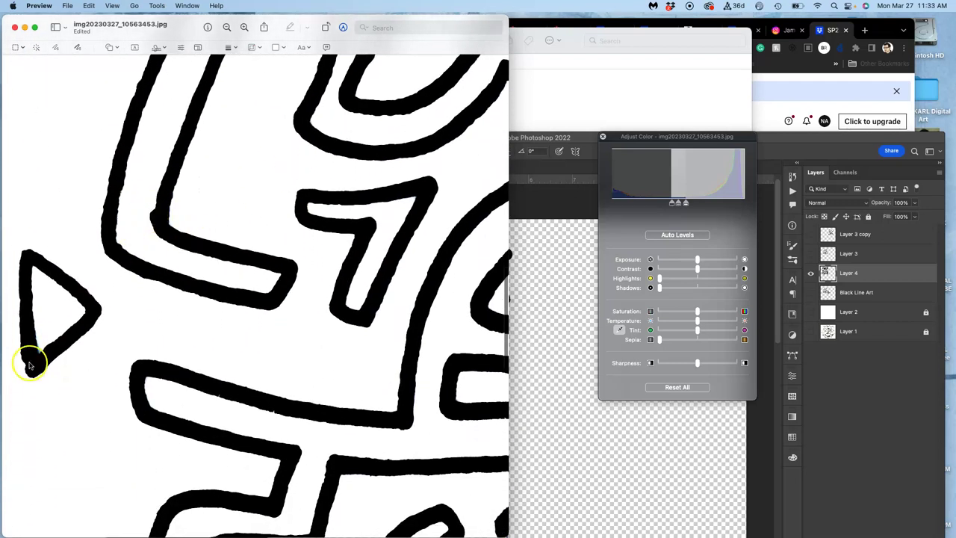
pyautogui.scroll(-5, 94, 351)
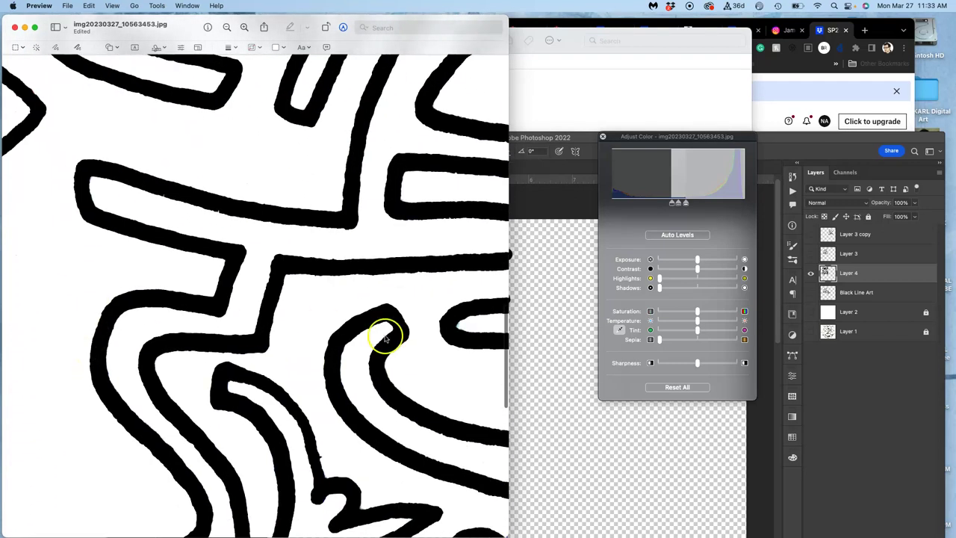
pyautogui.hscroll(-3, 433, 273)
pyautogui.scroll(2, 433, 274)
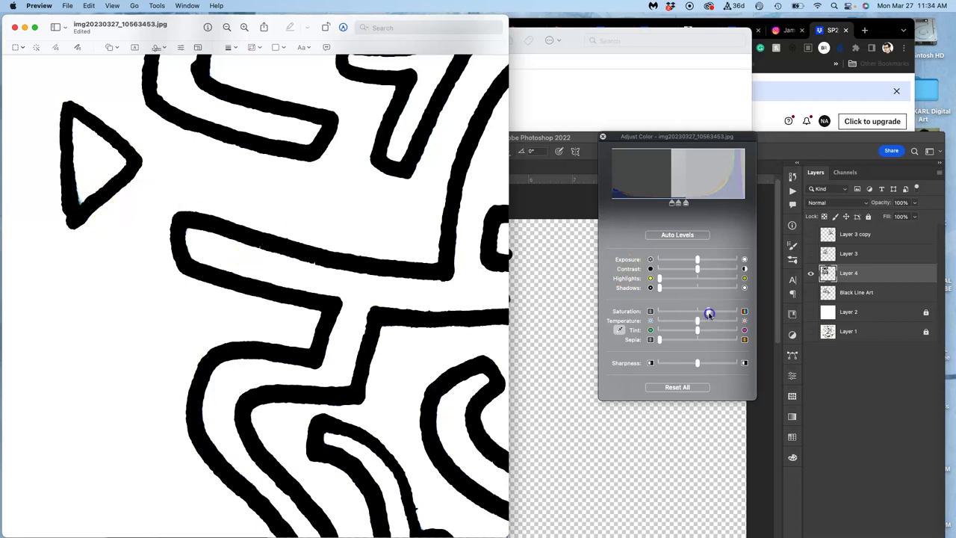
pyautogui.scroll(-5, 366, 290)
pyautogui.hscroll(5, 366, 290)
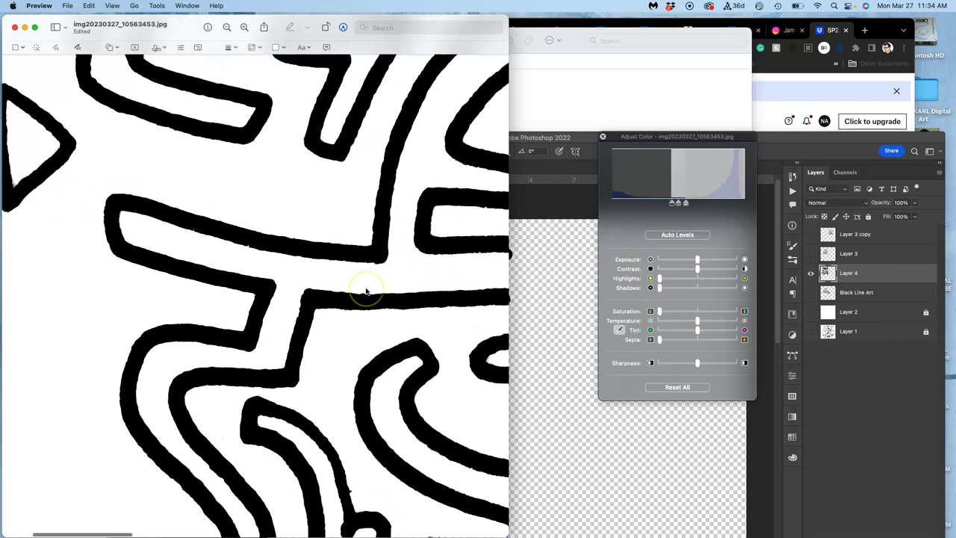
pyautogui.scroll(-3, 365, 290)
pyautogui.hscroll(1, 366, 290)
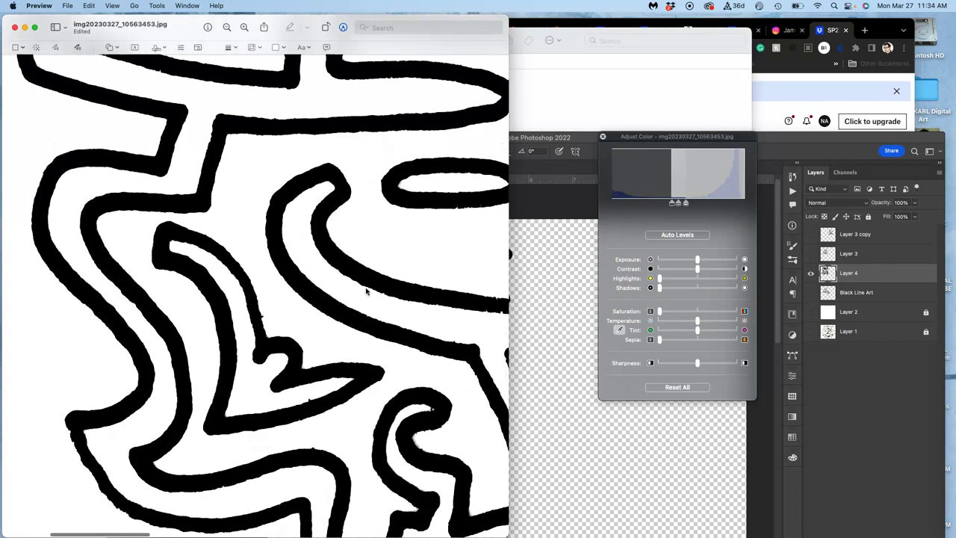
# - Close the edited image, then reopen and zoom through the original tiger scan before closing it
pyautogui.click(15, 27)
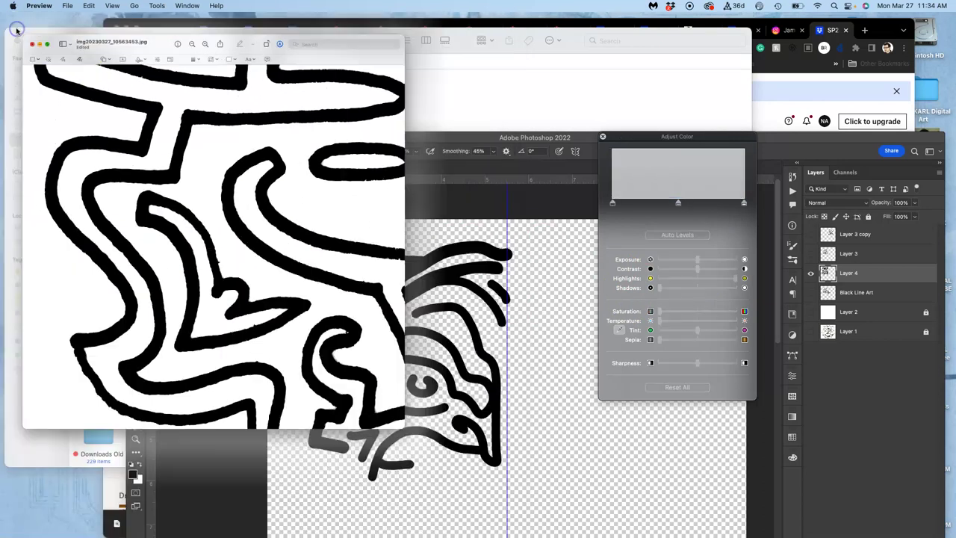
pyautogui.click(219, 92)
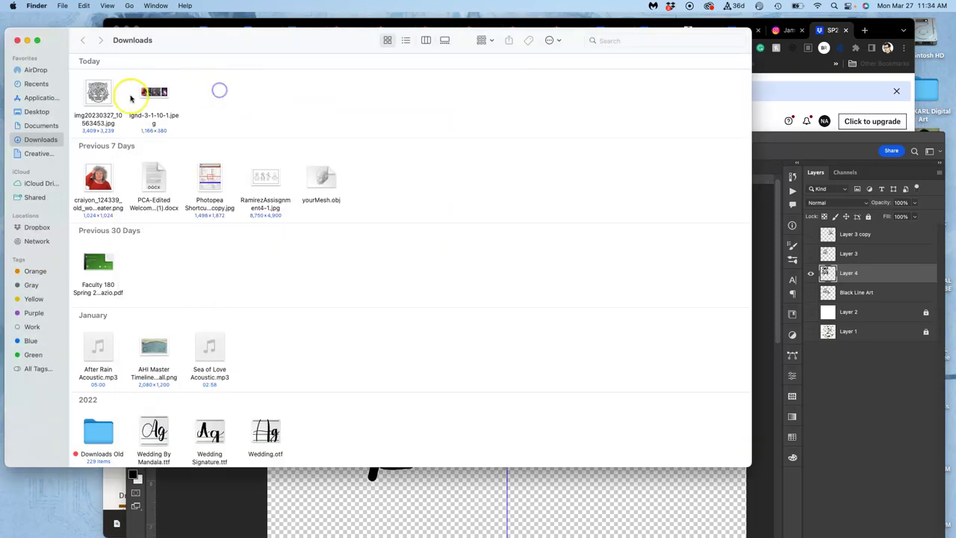
pyautogui.doubleClick(98, 93)
pyautogui.click(230, 173)
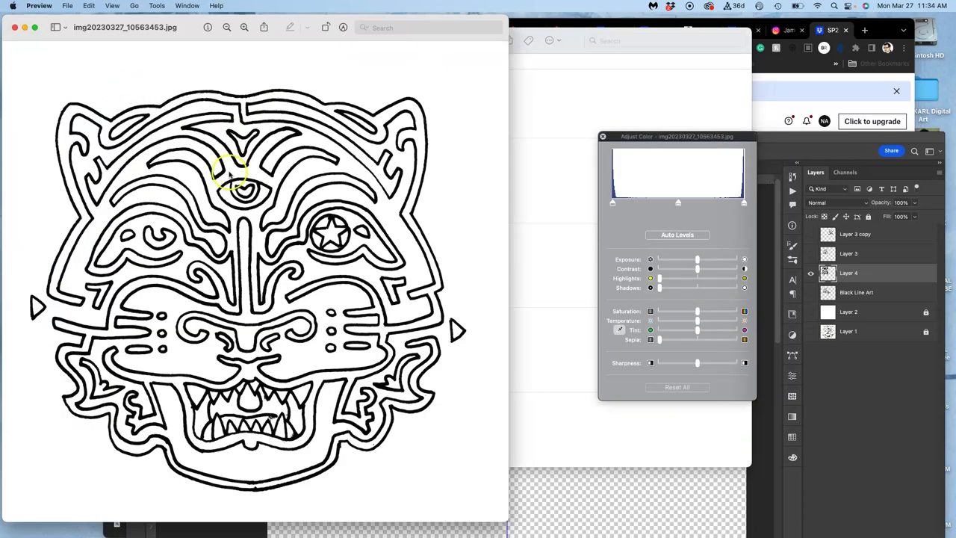
pyautogui.scroll(10, 230, 174)
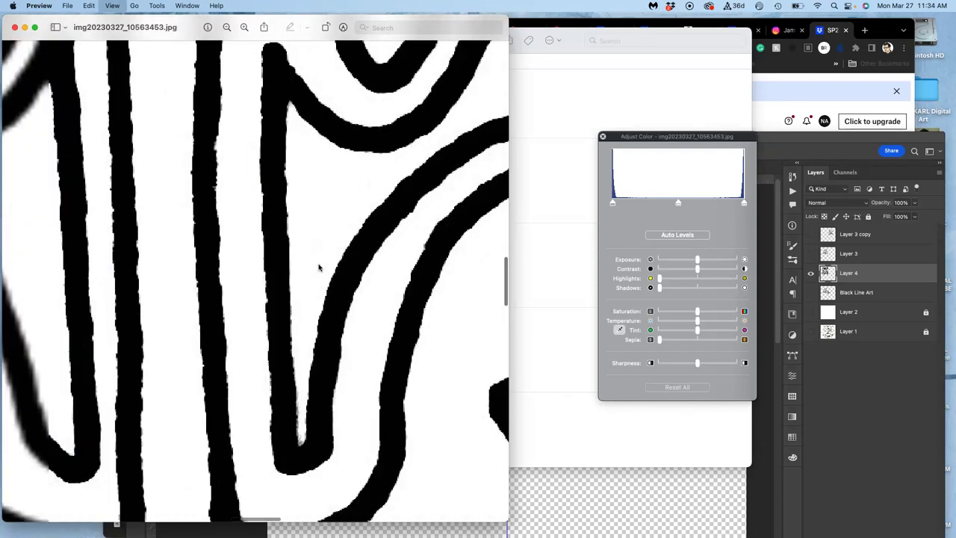
pyautogui.scroll(-10, 318, 267)
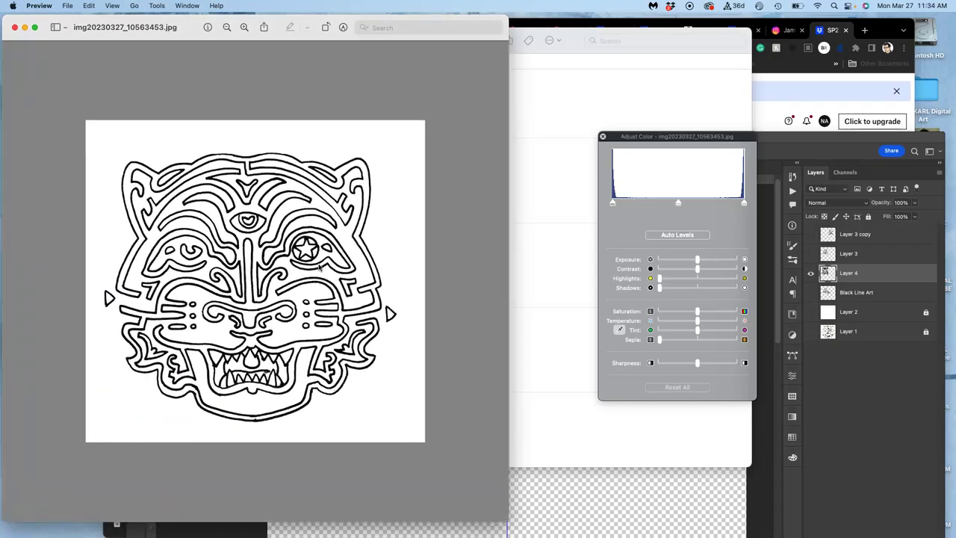
pyautogui.scroll(10, 319, 266)
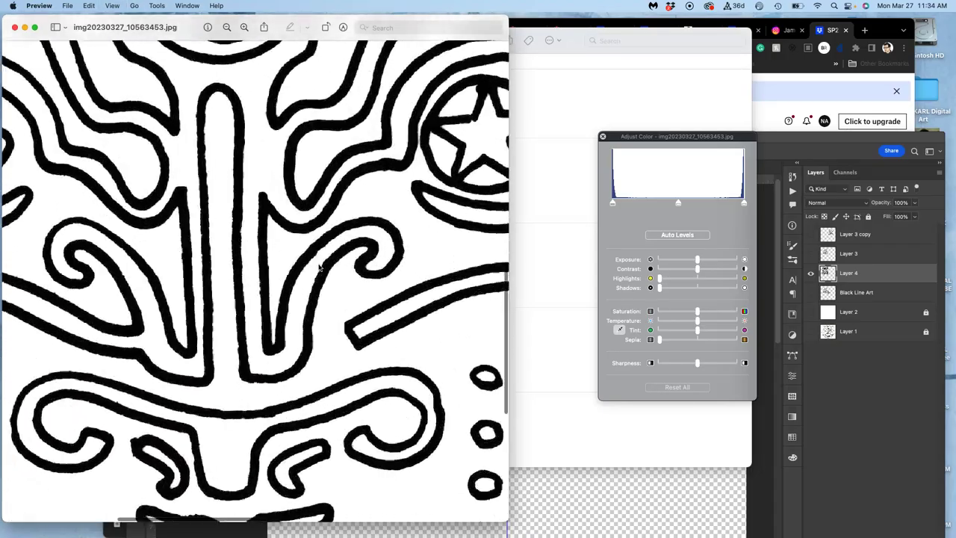
pyautogui.scroll(-10, 318, 266)
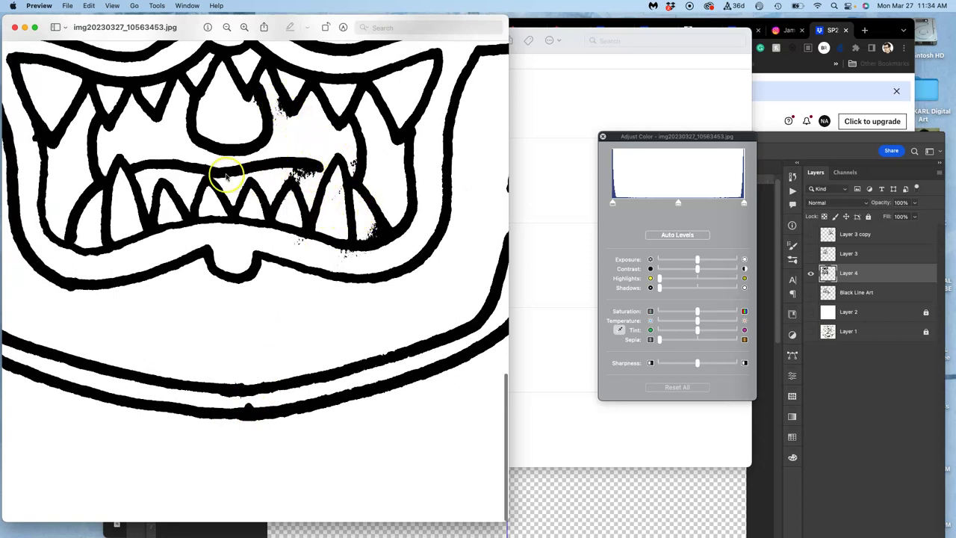
pyautogui.click(12, 27)
# - Open img20230327_10563453.jpg in Adobe Photoshop 2022 from Finder
pyautogui.click(213, 118)
pyautogui.rightClick(97, 97)
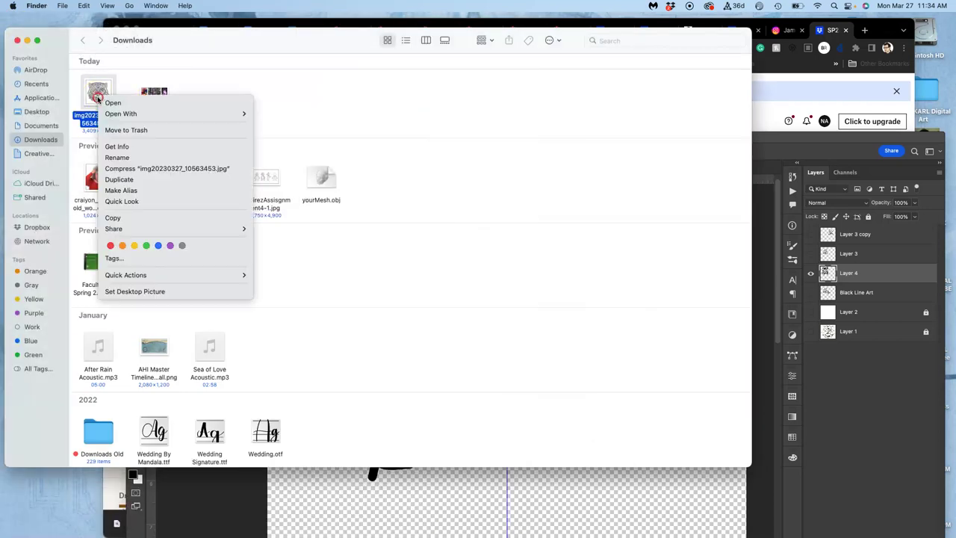
pyautogui.moveTo(120, 114)
pyautogui.click(316, 153)
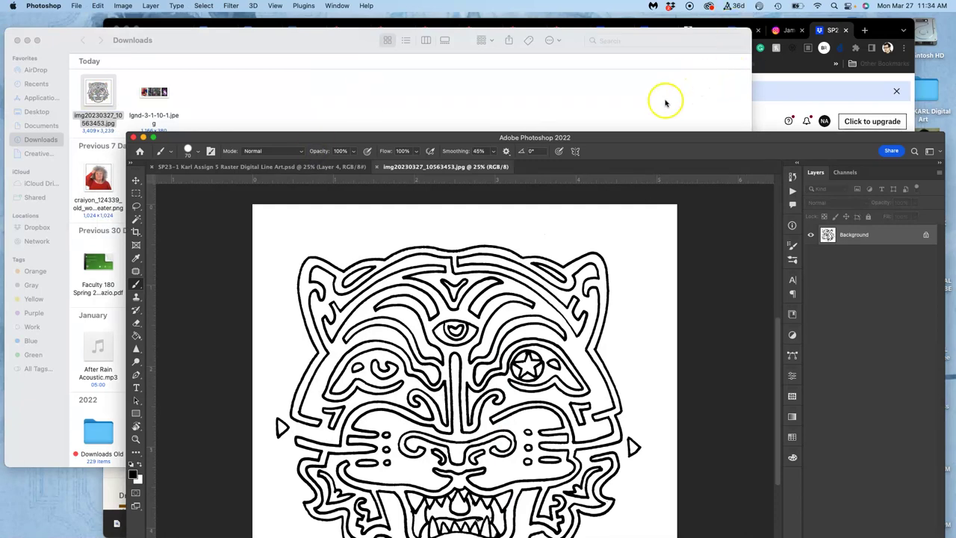
# - Zoom the scan to 200%, pan to the teeth and mouth, and make white the foreground colour
pyautogui.moveTo(617, 137); pyautogui.dragTo(517, 48)
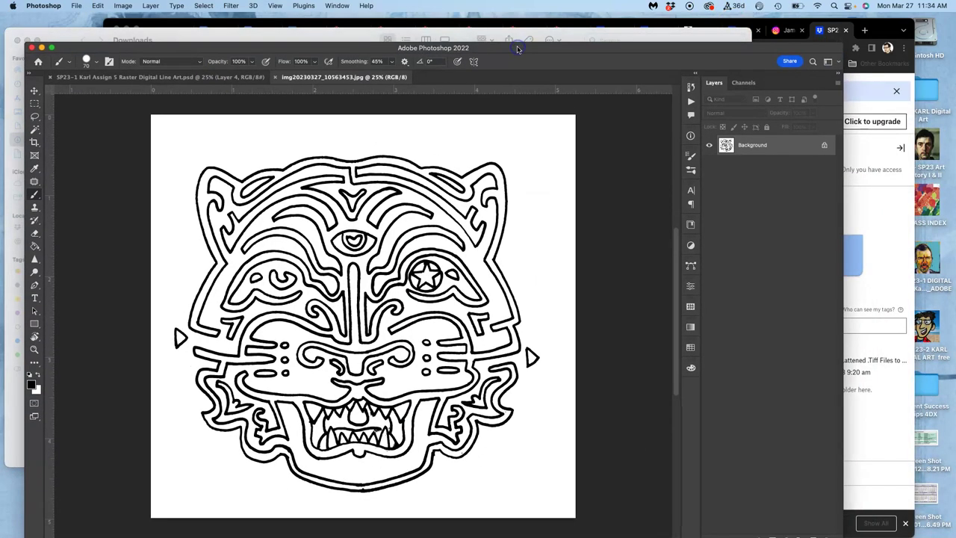
pyautogui.press('super+equal')
pyautogui.press('super+equal')
pyautogui.press('super+equal')
pyautogui.press('super+equal')
pyautogui.press('super+equal')
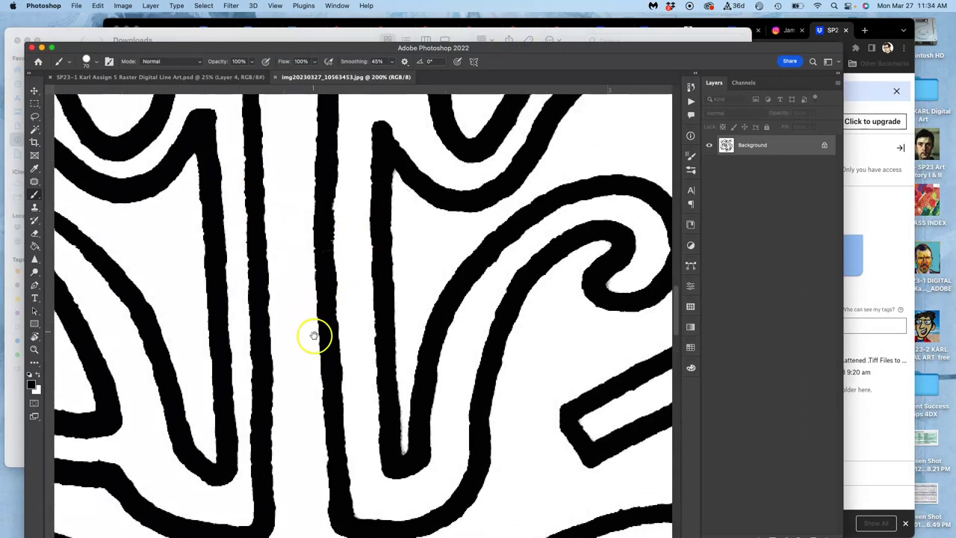
pyautogui.moveTo(314, 336); pyautogui.dragTo(346, 144)
pyautogui.scroll(-10, 328, 269)
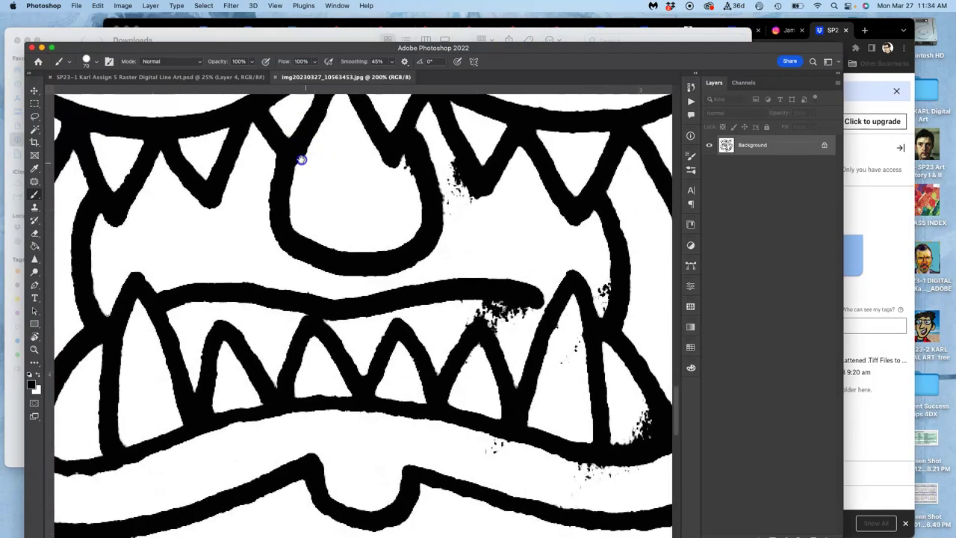
pyautogui.hscroll(2, 322, 234)
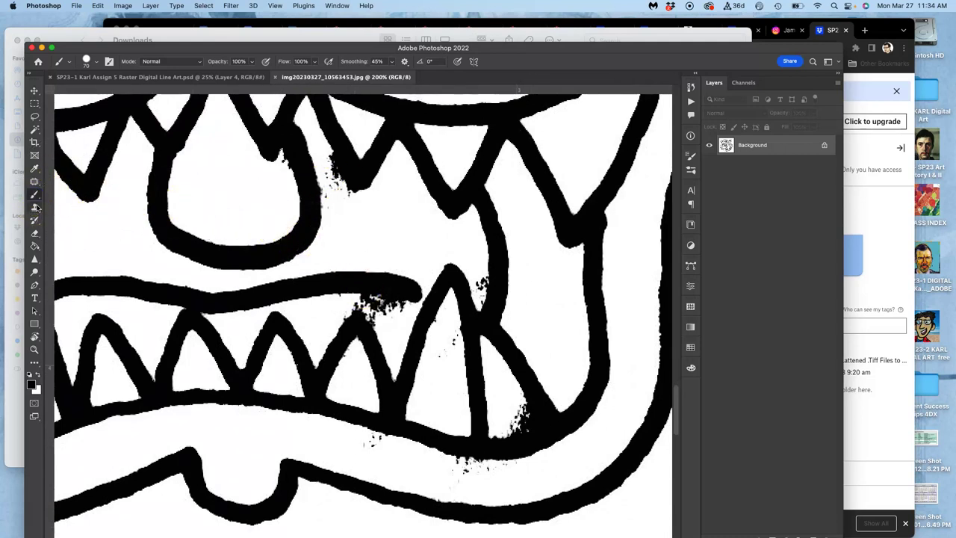
pyautogui.click(28, 374)
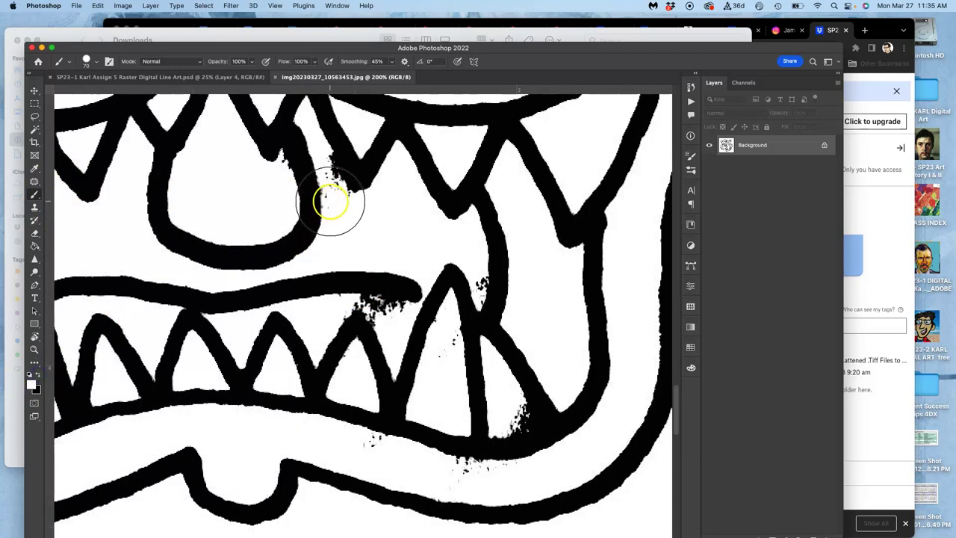
# - Choose the Hard Round Pressure Size brush tip
pyautogui.click(95, 66)
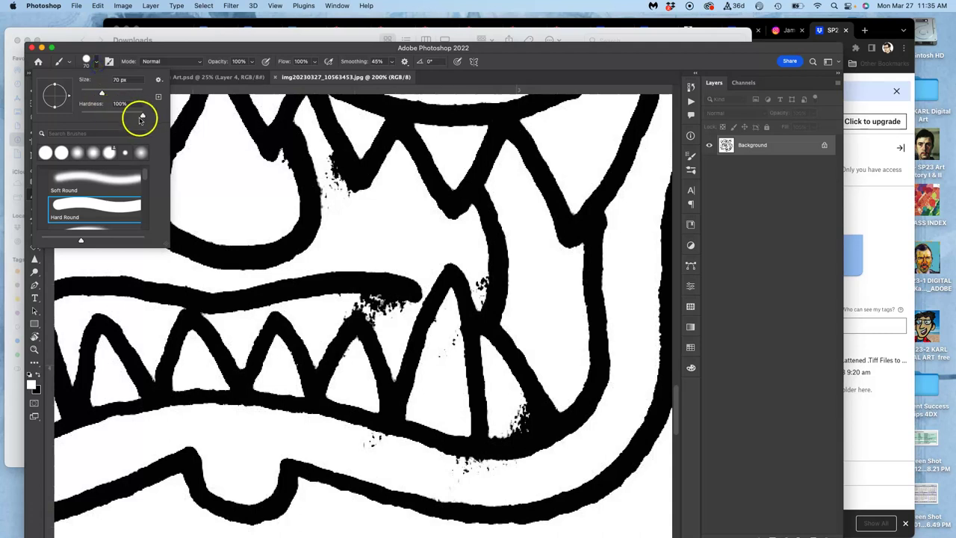
pyautogui.moveTo(103, 93); pyautogui.dragTo(101, 94)
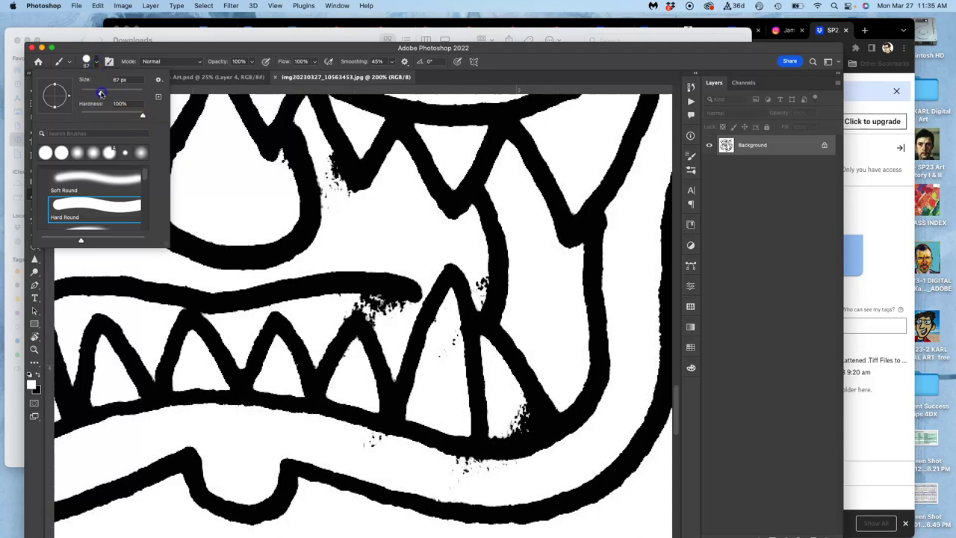
pyautogui.scroll(-2, 142, 176)
pyautogui.click(118, 208)
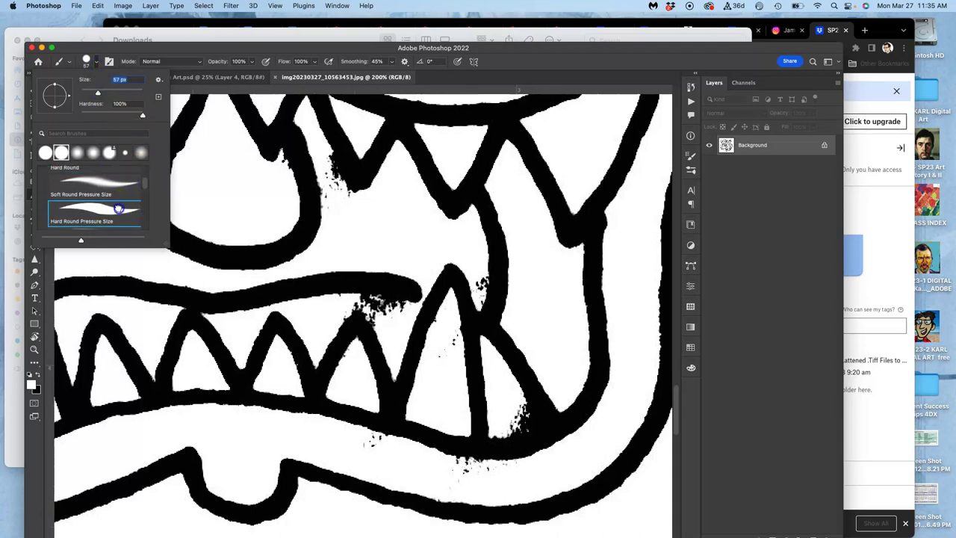
pyautogui.click(328, 180)
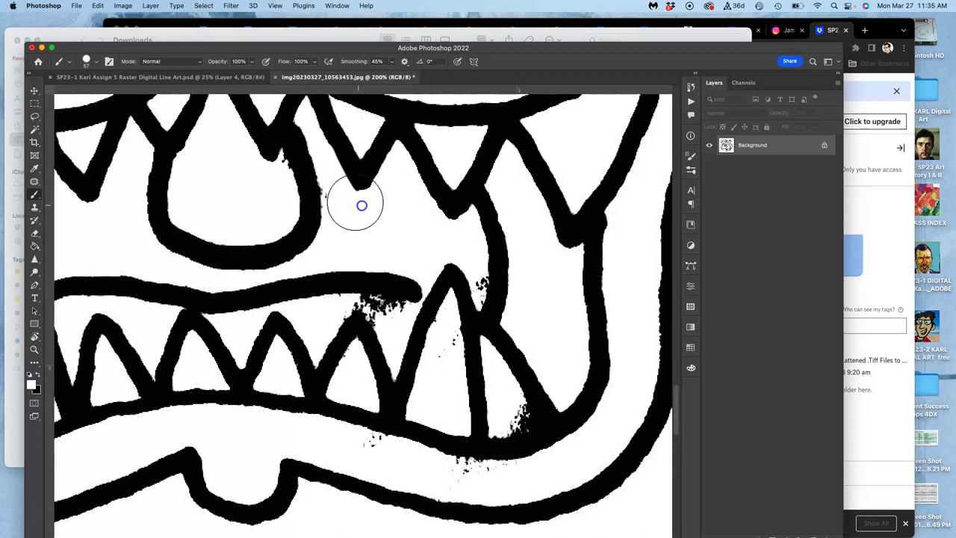
# - Paint white over the speckles near the upper tooth and the U-shaped outline
pyautogui.click(330, 181)
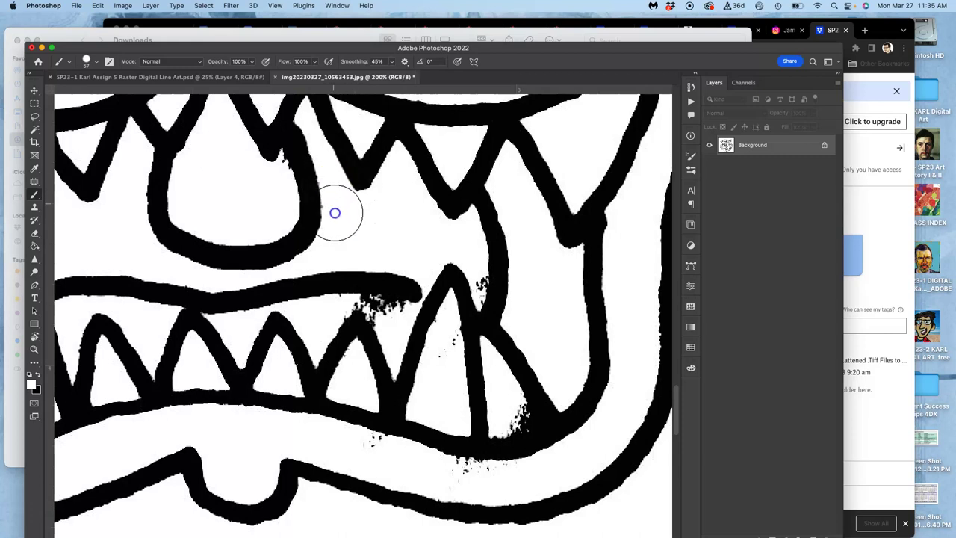
pyautogui.click(295, 163)
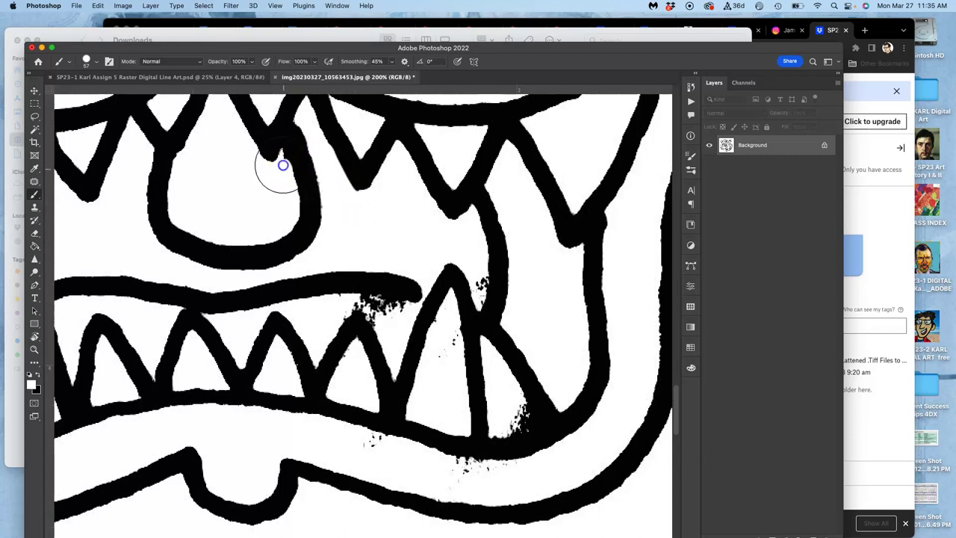
pyautogui.click(472, 271)
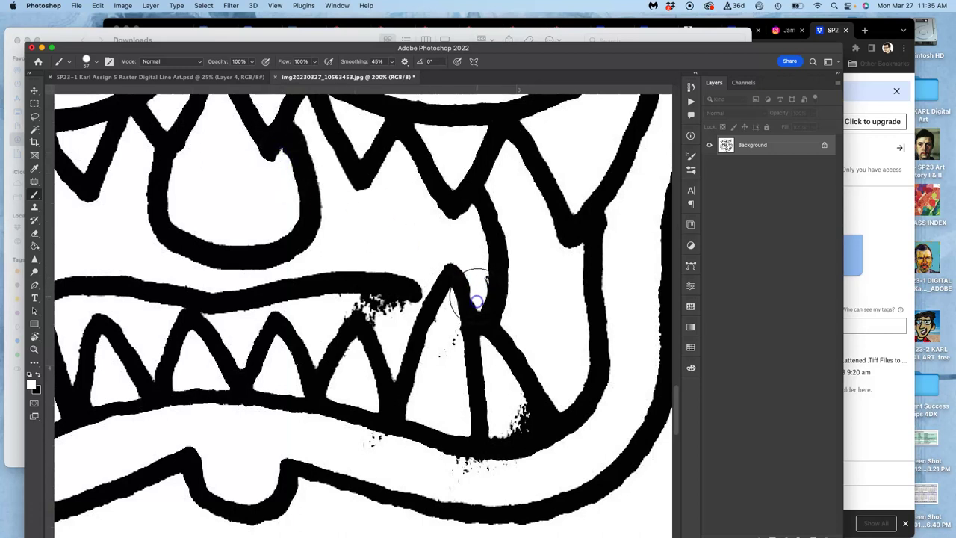
# - Reduce the brush size to 30 px
pyautogui.click(86, 61)
pyautogui.click(457, 256)
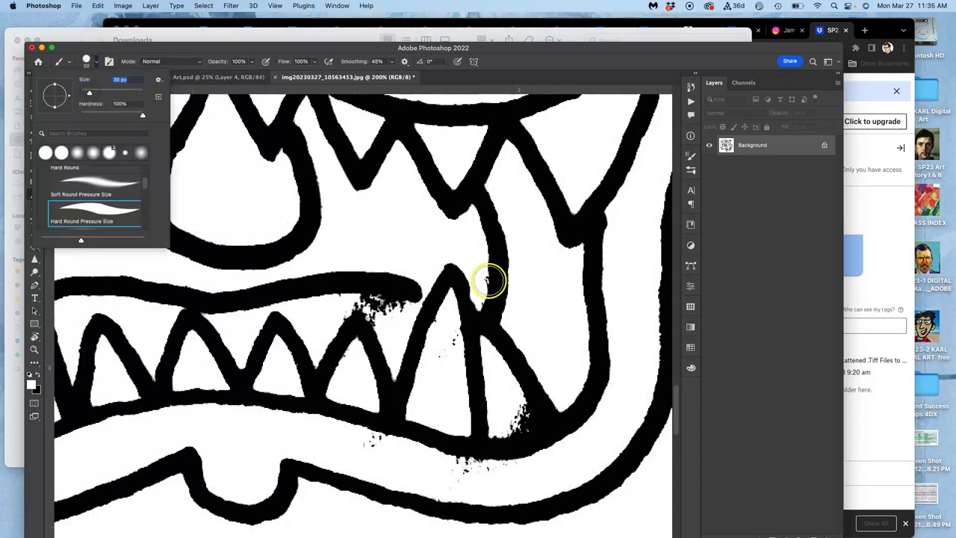
pyautogui.click(481, 277)
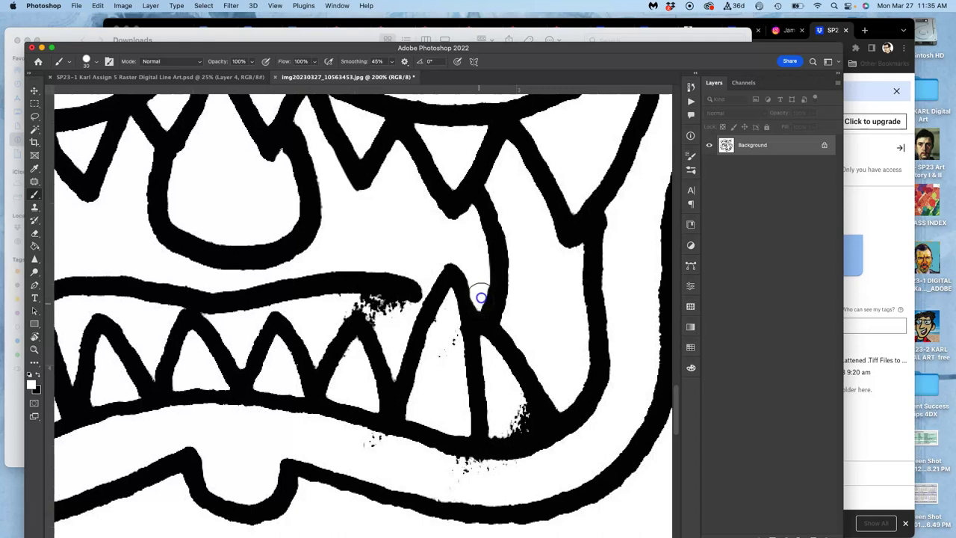
# - Paint white over the speckles under the upper lip and at the tooth tip
pyautogui.moveTo(440, 307)
pyautogui.mouseDown()
pyautogui.moveTo(352, 316)
pyautogui.moveTo(372, 313)
pyautogui.mouseUp()
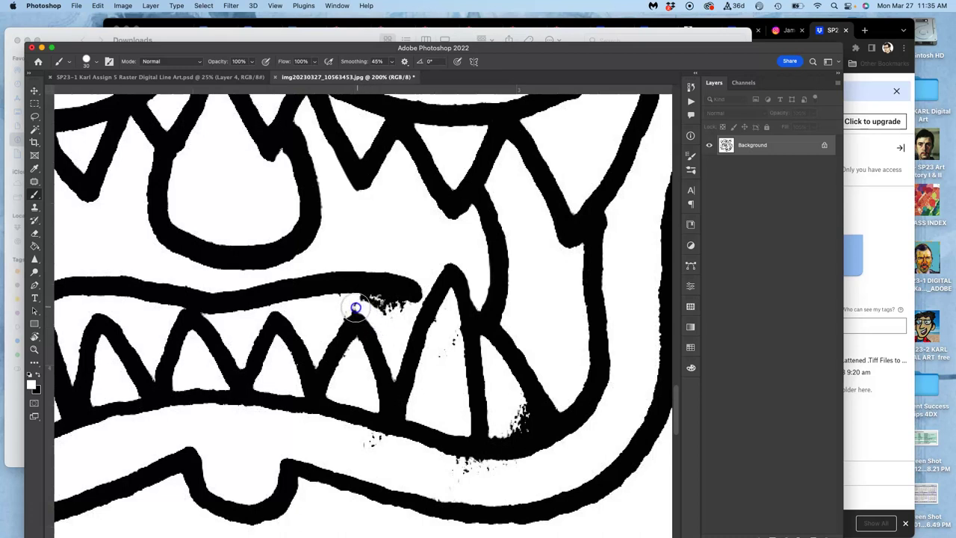
pyautogui.click(327, 329)
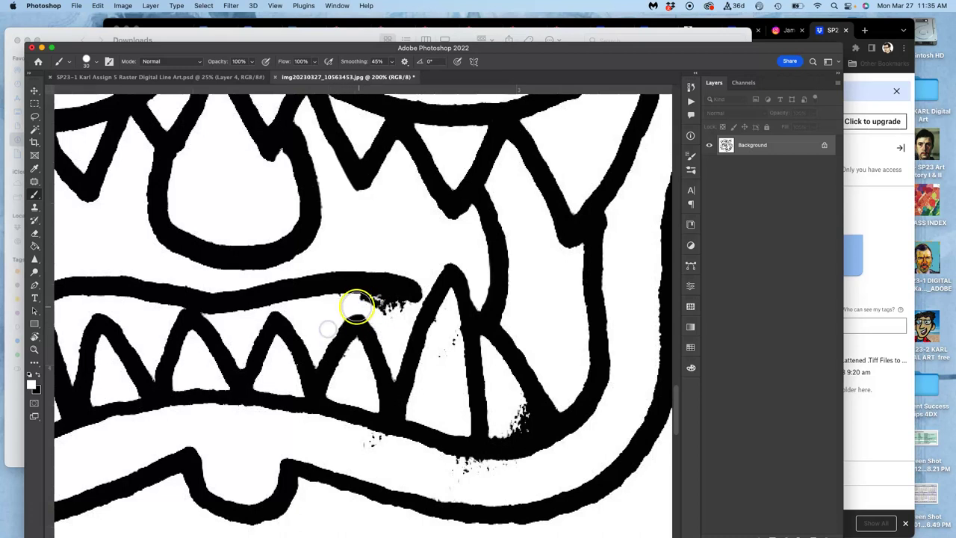
pyautogui.moveTo(357, 306)
pyautogui.mouseDown()
pyautogui.moveTo(357, 303)
pyautogui.moveTo(412, 309)
pyautogui.mouseUp()
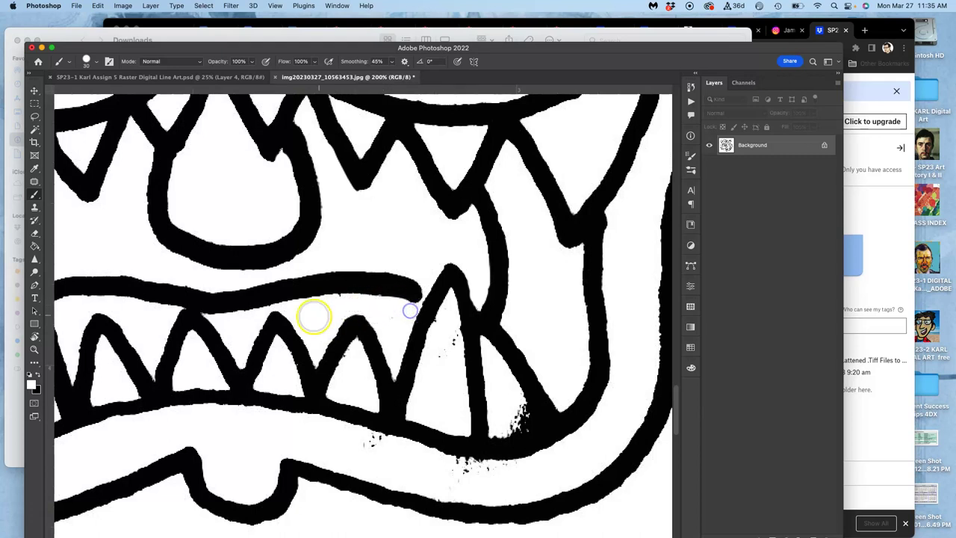
# - Whiten the speckles and smudges around the lower fang and the lip band
pyautogui.click(34, 235)
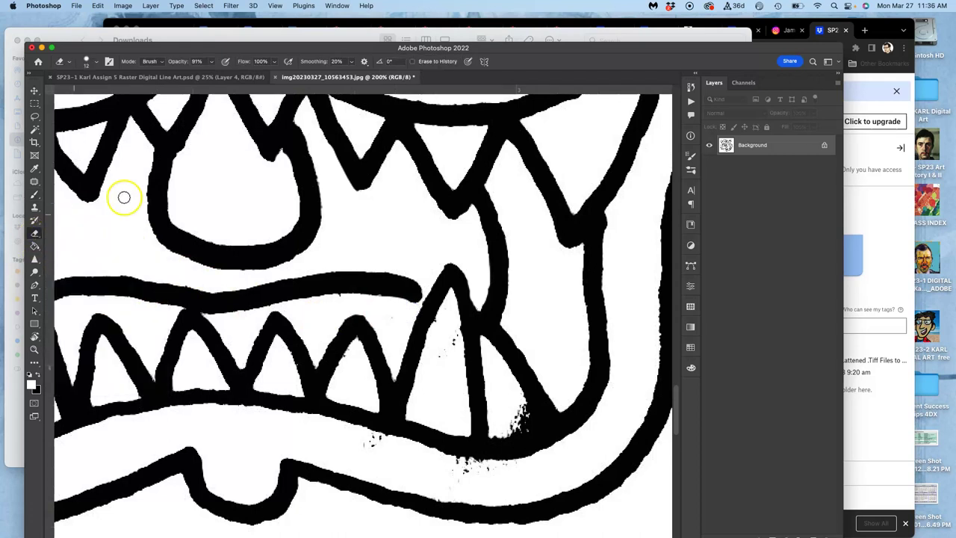
pyautogui.click(34, 194)
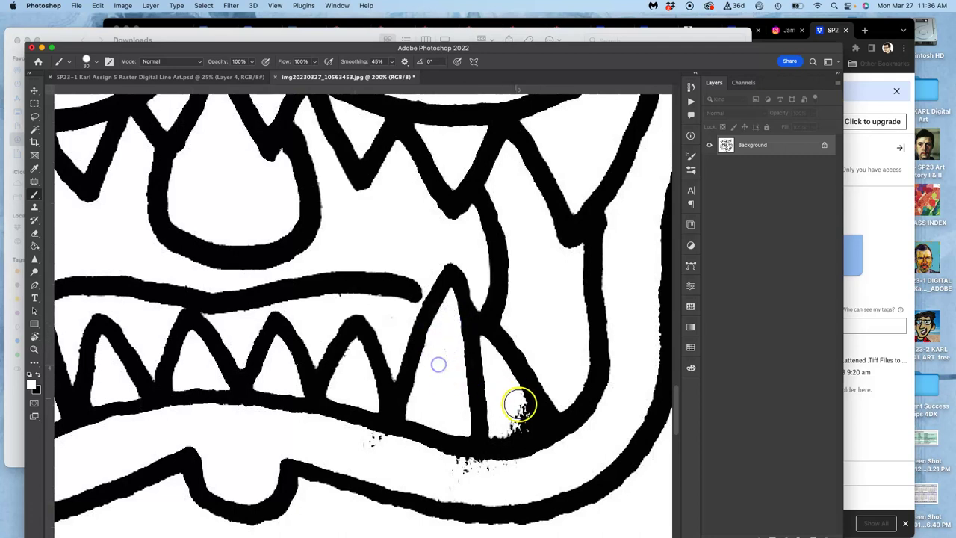
pyautogui.moveTo(518, 401); pyautogui.dragTo(519, 409)
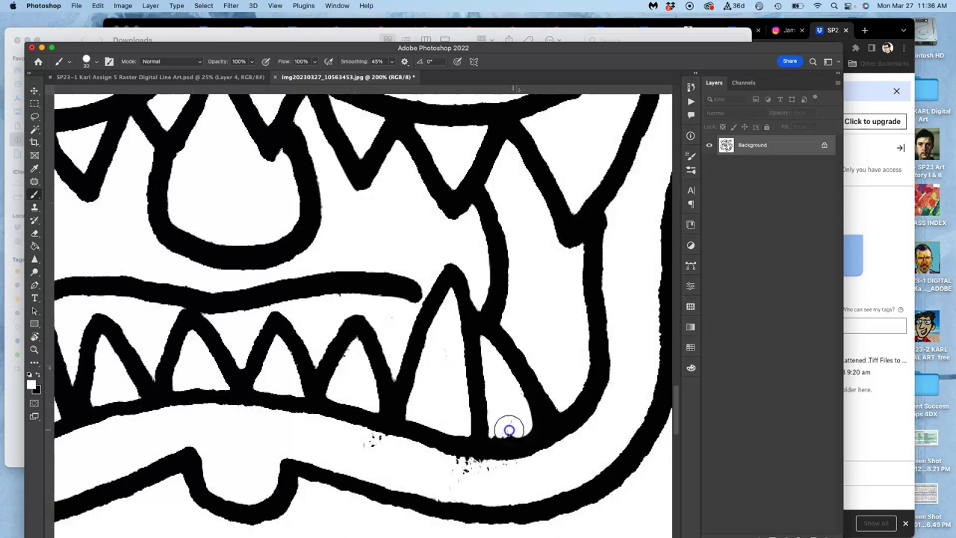
pyautogui.moveTo(503, 431); pyautogui.dragTo(523, 430)
pyautogui.moveTo(463, 466); pyautogui.dragTo(456, 471)
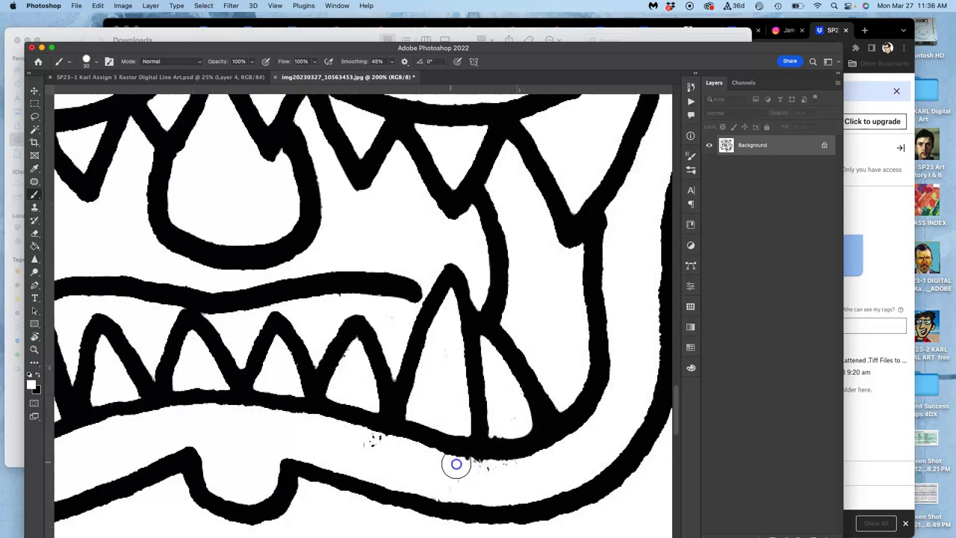
pyautogui.moveTo(331, 433); pyautogui.dragTo(379, 448)
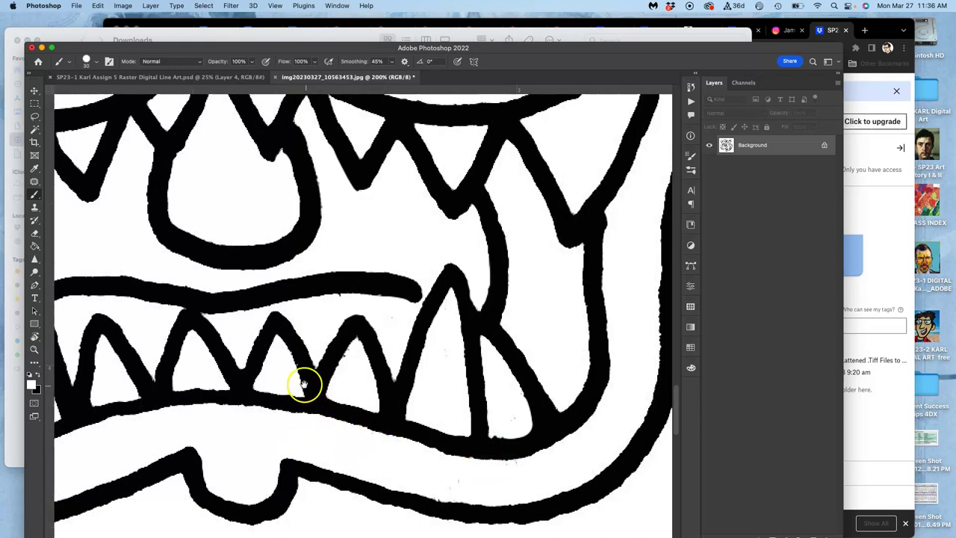
# - Thicken the inner lip line near the fang with a black stroke
pyautogui.hscroll(-10, 305, 386)
pyautogui.scroll(3, 423, 328)
pyautogui.hscroll(-3, 423, 329)
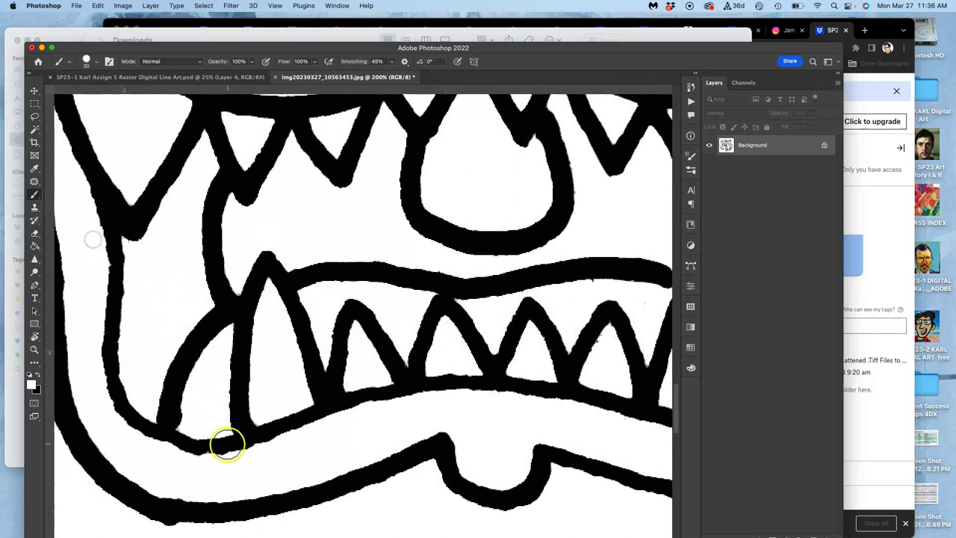
pyautogui.scroll(-5, 187, 426)
pyautogui.moveTo(182, 393); pyautogui.dragTo(217, 382)
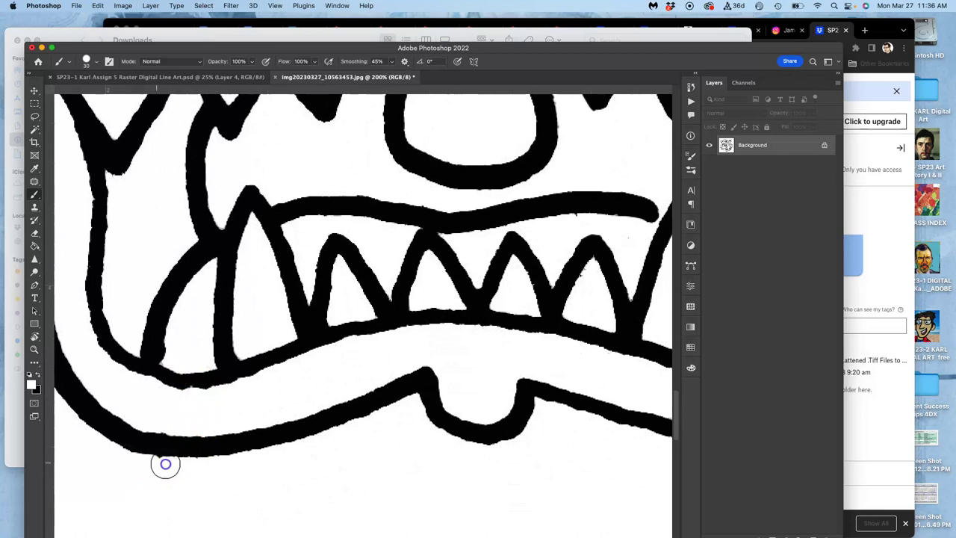
# - Pan around the scan, then bring up the Raster Digital Line Art PSD document
pyautogui.scroll(8, 386, 345)
pyautogui.hscroll(2, 386, 345)
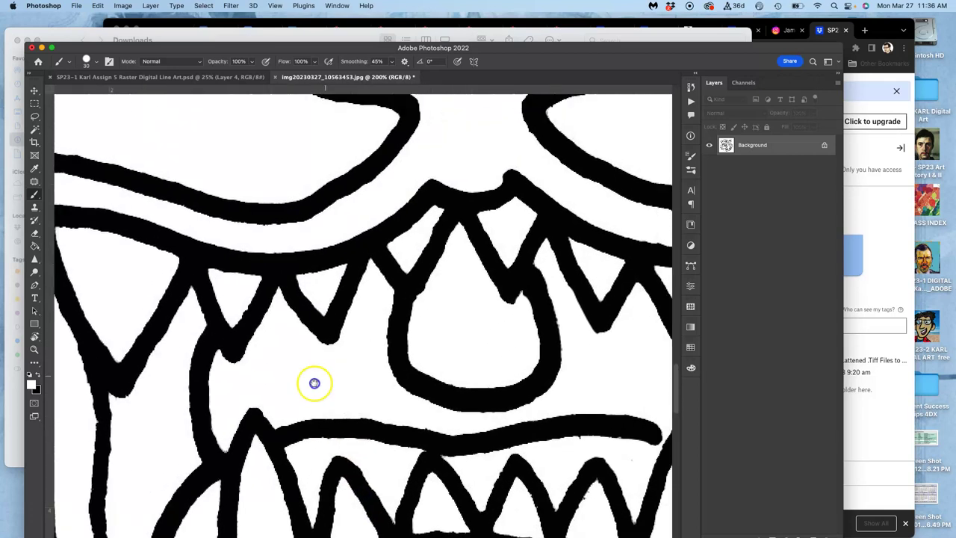
pyautogui.scroll(6, 395, 328)
pyautogui.hscroll(1, 395, 328)
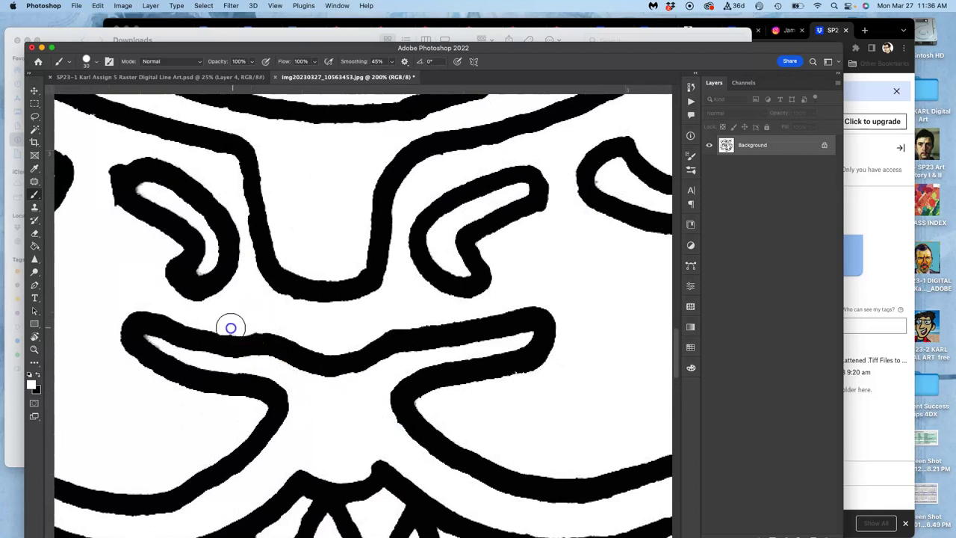
pyautogui.scroll(1, 280, 273)
pyautogui.hscroll(-3, 280, 274)
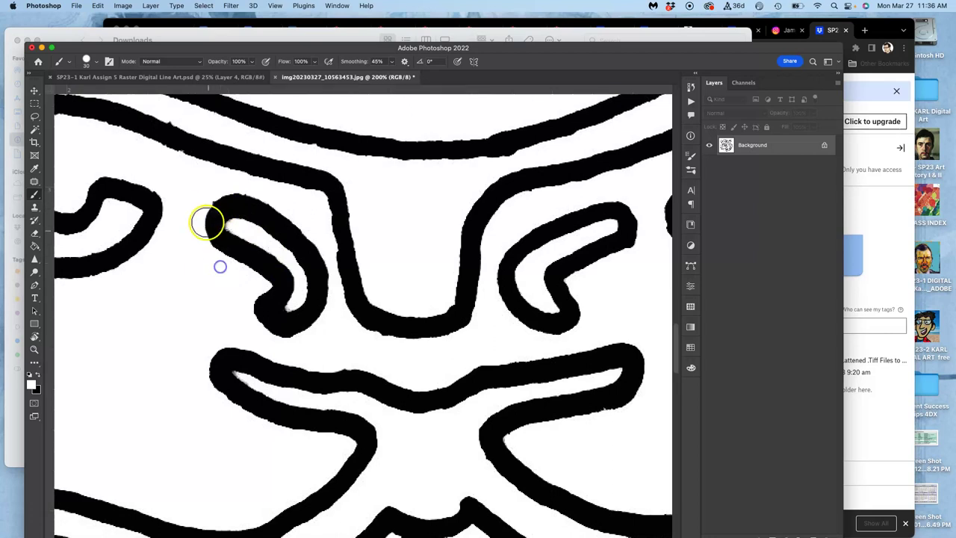
pyautogui.click(200, 78)
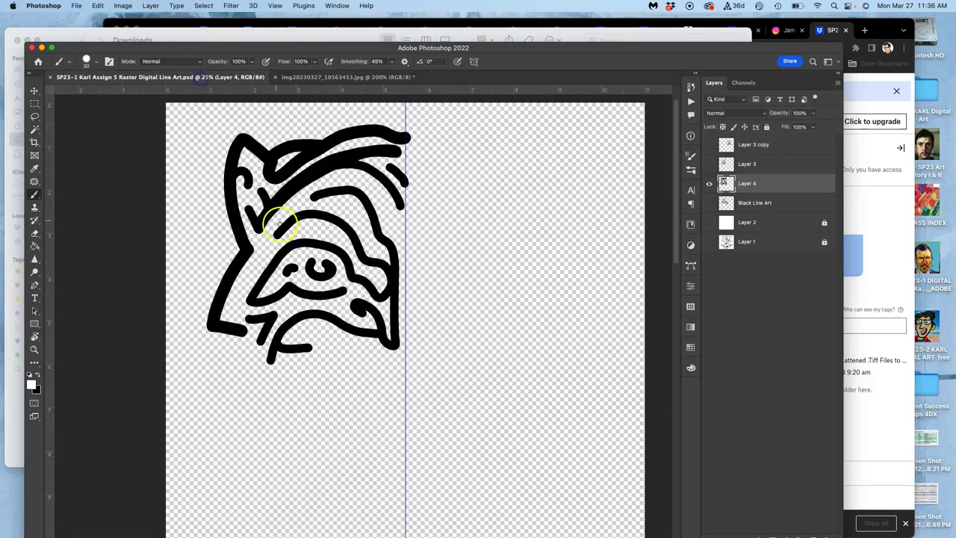
# - Show the PSD's white background layer, then brush the scan's rough lower line edge smooth
pyautogui.click(709, 222)
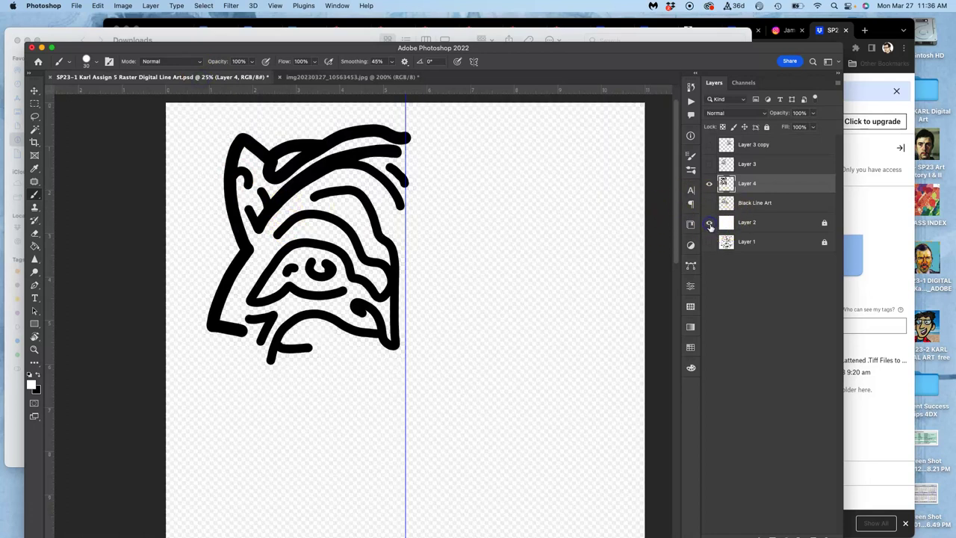
pyautogui.click(358, 77)
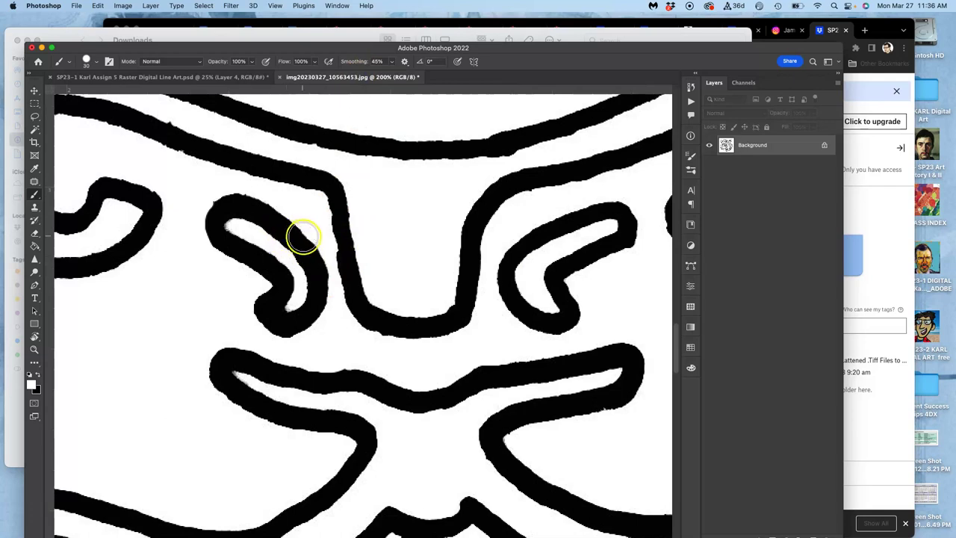
pyautogui.press('super+minus')
pyautogui.press('super+minus')
pyautogui.press('super+minus')
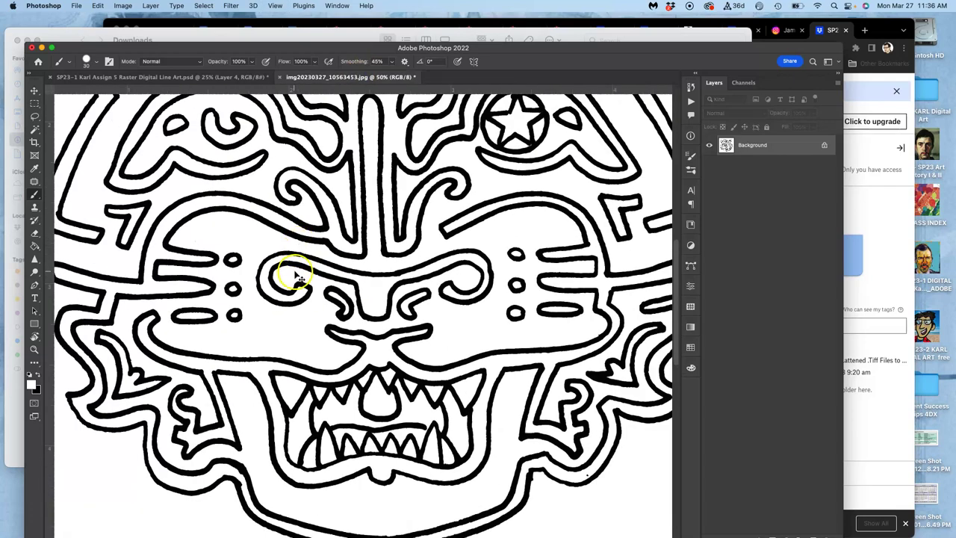
pyautogui.press('super+plus')
pyautogui.press('super+plus')
pyautogui.press('super+plus')
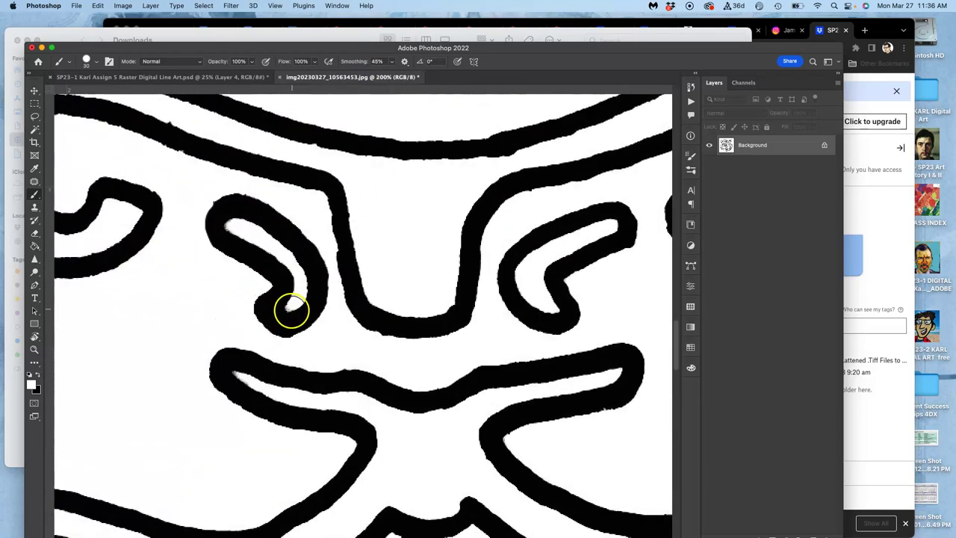
pyautogui.scroll(-5, 320, 273)
pyautogui.scroll(-3, 340, 133)
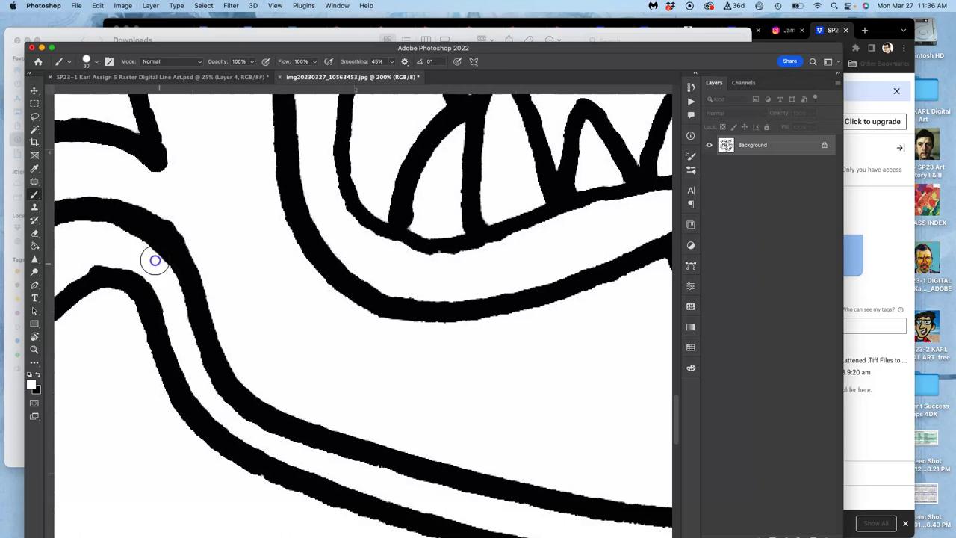
pyautogui.moveTo(136, 249)
pyautogui.mouseDown()
pyautogui.moveTo(79, 266)
pyautogui.moveTo(175, 216)
pyautogui.moveTo(395, 235)
pyautogui.moveTo(357, 224)
pyautogui.moveTo(359, 294)
pyautogui.moveTo(516, 363)
pyautogui.moveTo(371, 416)
pyautogui.moveTo(366, 299)
pyautogui.moveTo(455, 267)
pyautogui.moveTo(453, 284)
pyautogui.moveTo(418, 281)
pyautogui.moveTo(237, 380)
pyautogui.moveTo(322, 342)
pyautogui.moveTo(370, 280)
pyautogui.moveTo(294, 277)
pyautogui.moveTo(553, 85)
pyautogui.moveTo(354, 303)
pyautogui.moveTo(504, 56)
pyautogui.moveTo(426, 235)
pyautogui.moveTo(359, 192)
pyautogui.mouseUp()
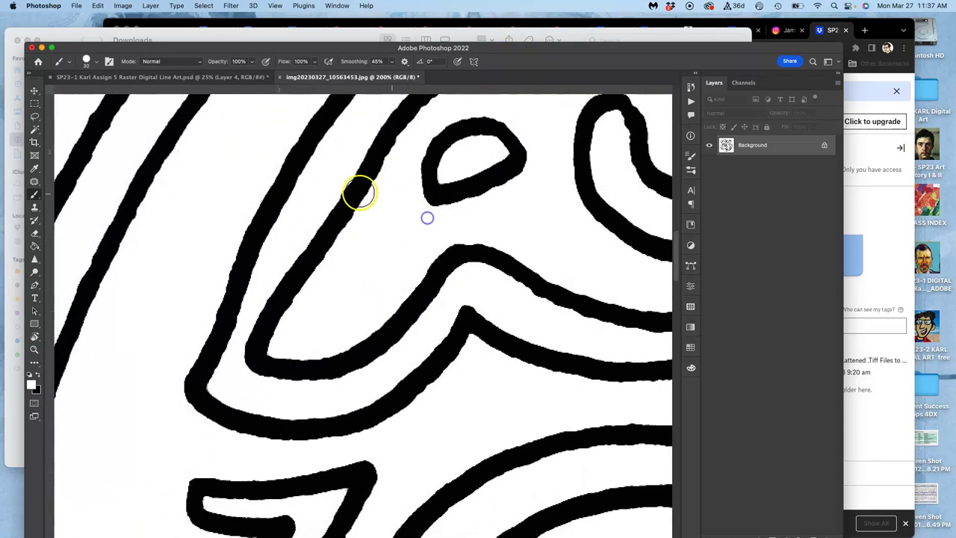
# - In the line-art PSD, reveal Layer 2 and the Layer 1 pencil sketch and trace the eye contour
pyautogui.click(243, 77)
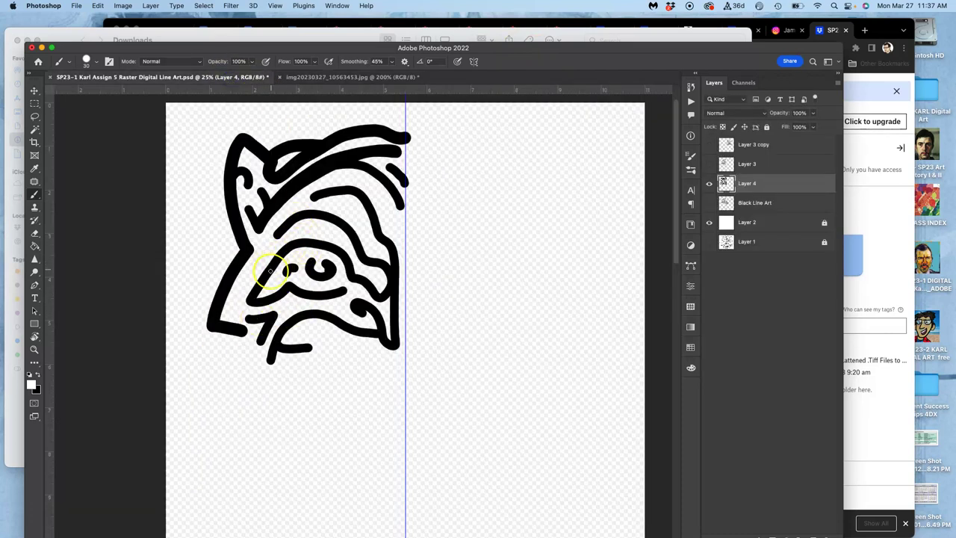
pyautogui.click(708, 222)
pyautogui.click(708, 241)
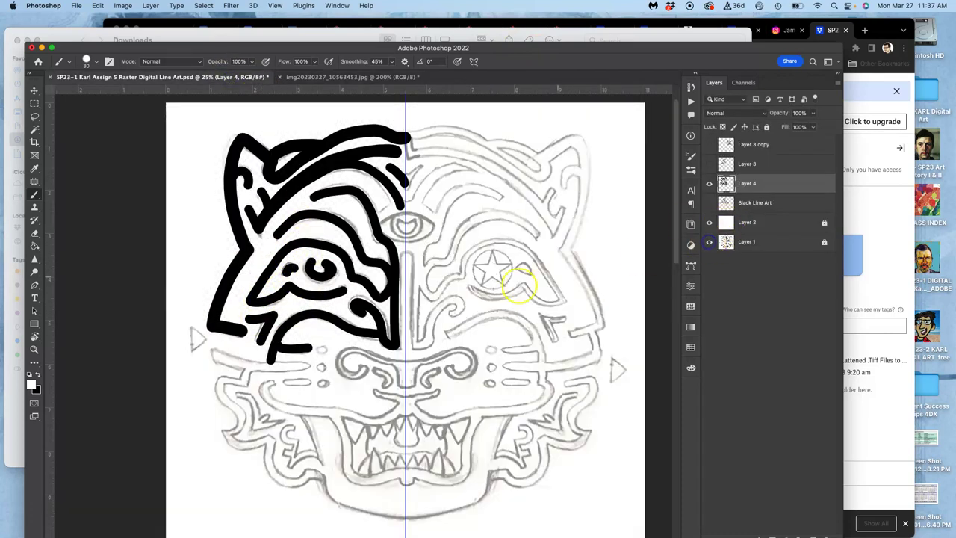
pyautogui.moveTo(274, 281); pyautogui.dragTo(314, 245)
pyautogui.click(365, 78)
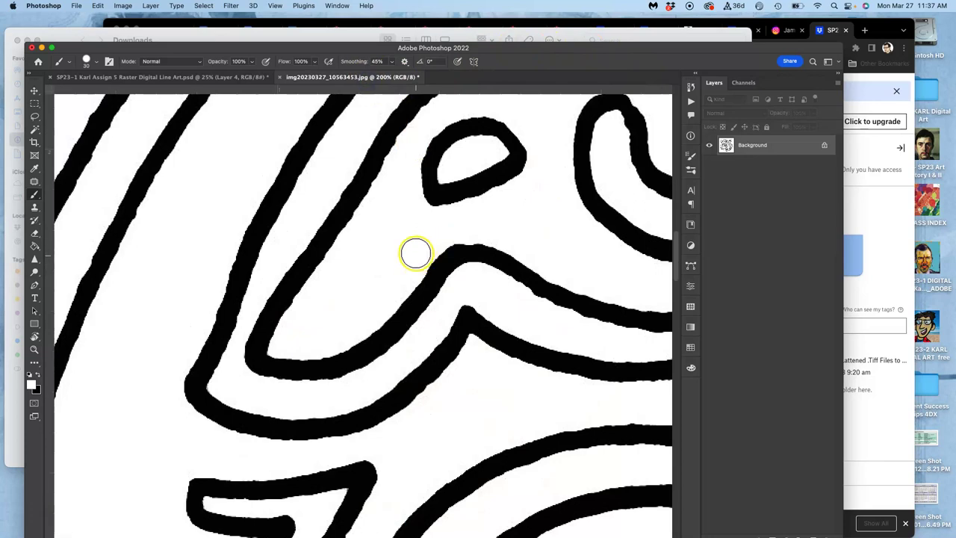
# - Save the cleaned tiger scan as test Tiger.jpg in Downloads at JPEG quality 12
pyautogui.scroll(-6, 418, 242)
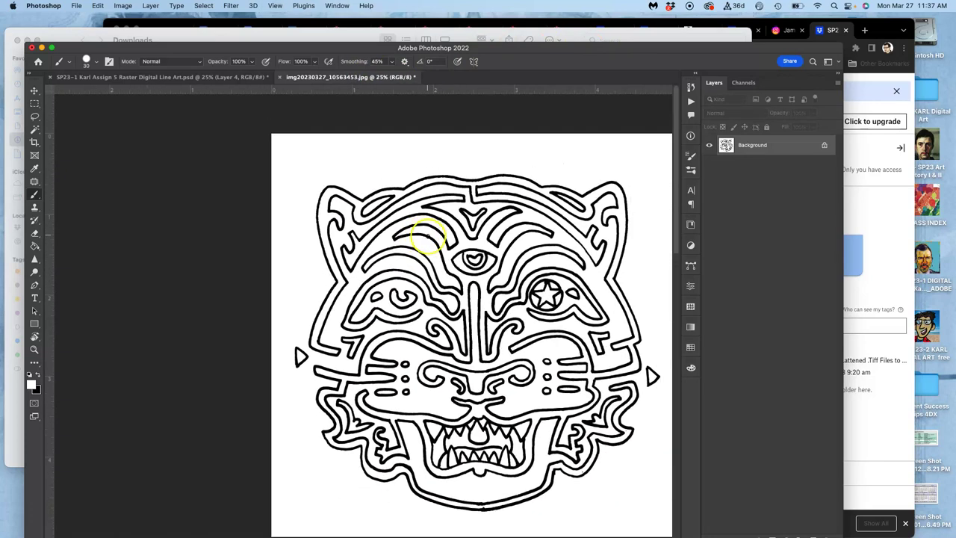
pyautogui.hscroll(5, 432, 247)
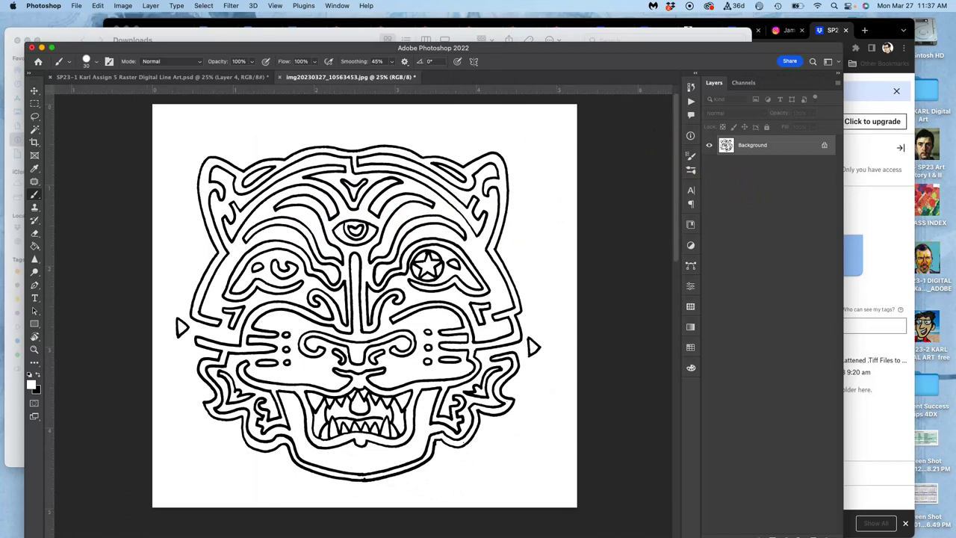
pyautogui.click(75, 6)
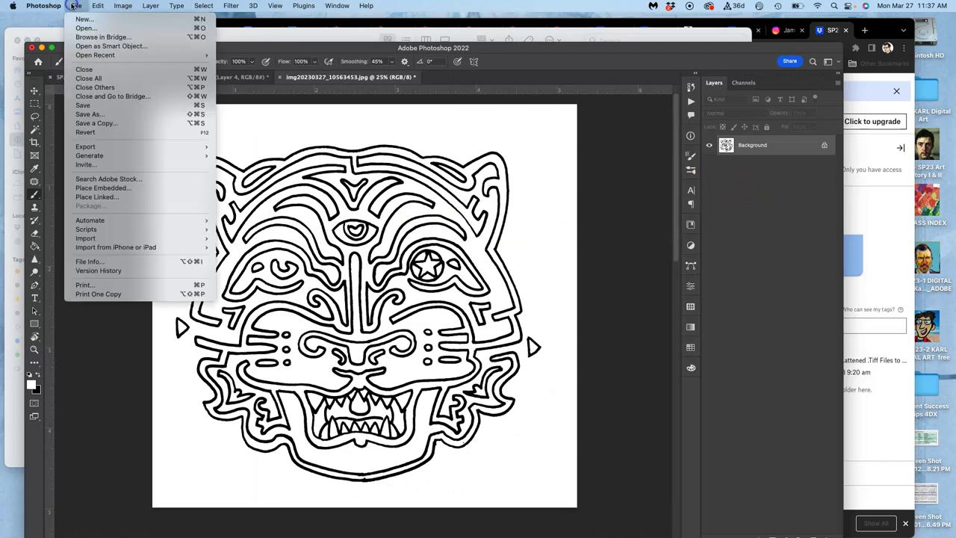
pyautogui.click(85, 114)
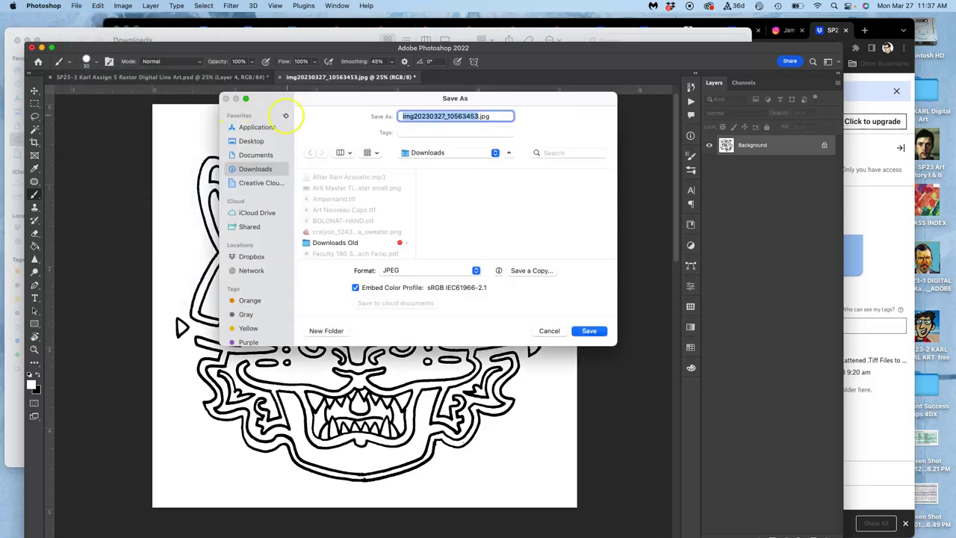
pyautogui.write('t')
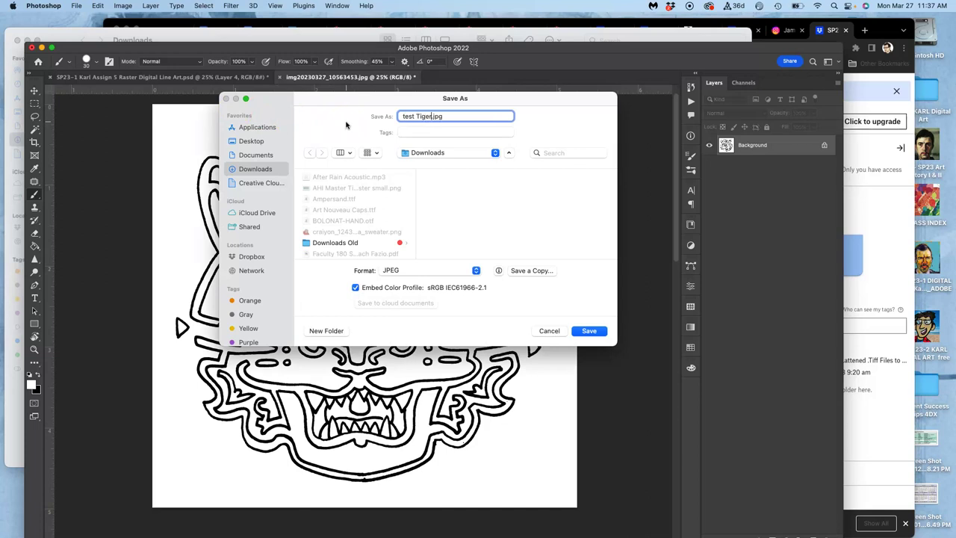
pyautogui.write('est Tiger')
pyautogui.click(588, 330)
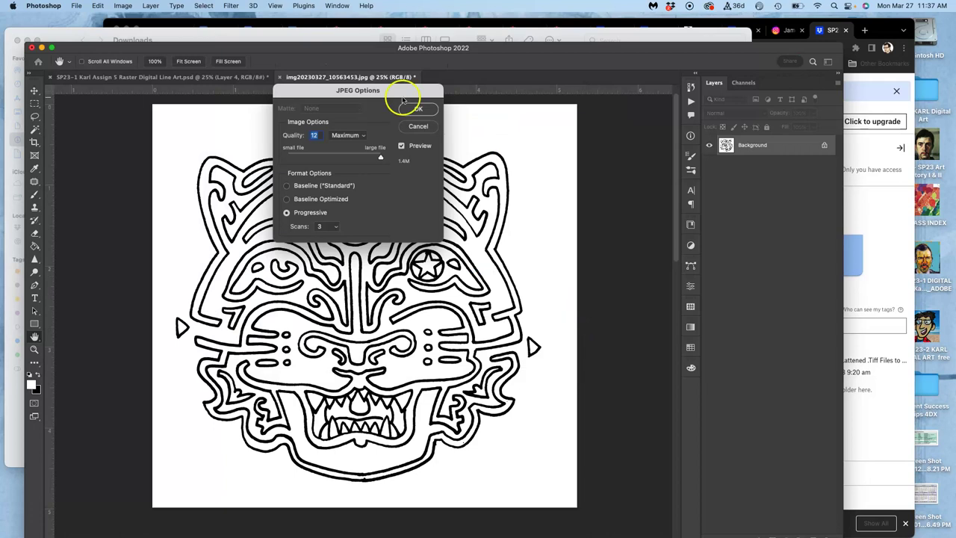
pyautogui.click(416, 108)
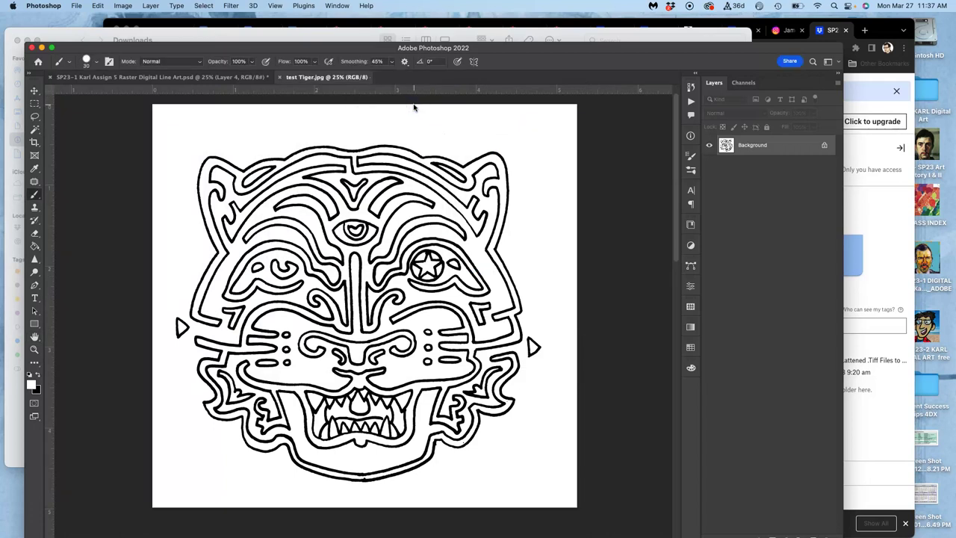
# - Reveal the desktop and select the screenshot file, then bring the windows back
pyautogui.press('F11')
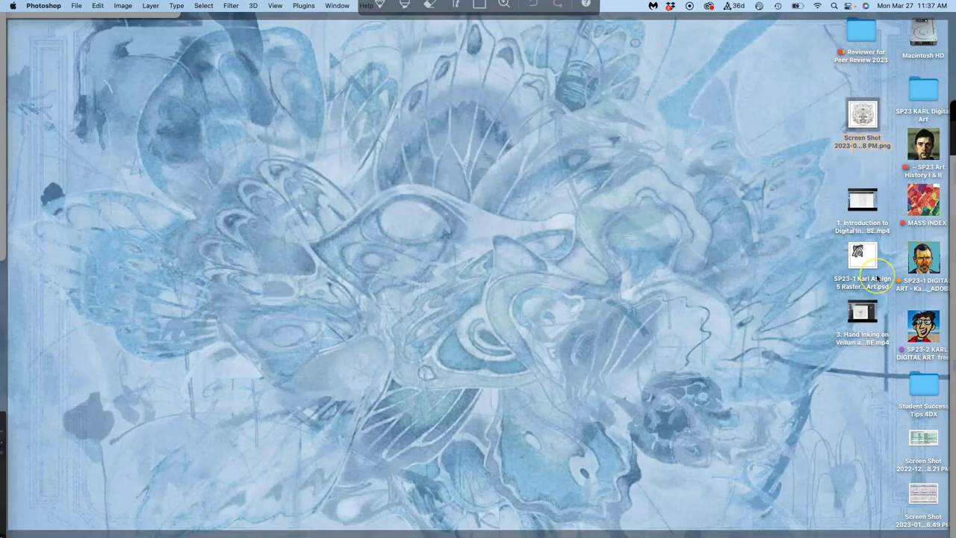
pyautogui.click(805, 278)
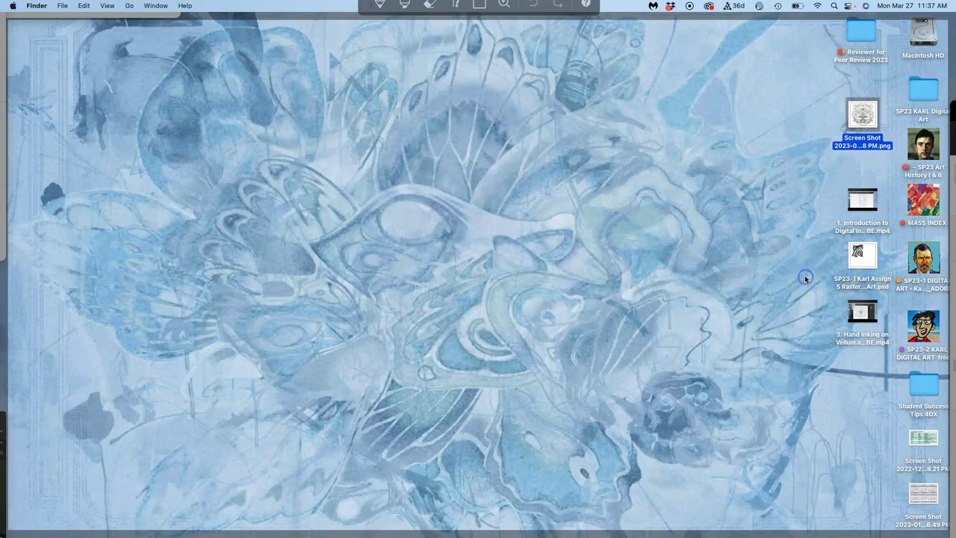
pyautogui.press('F11')
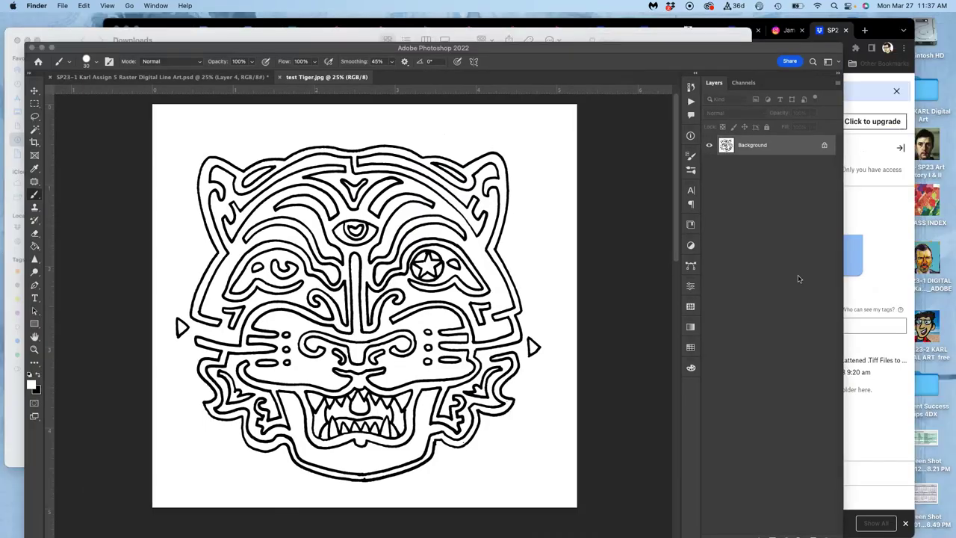
pyautogui.press('F11')
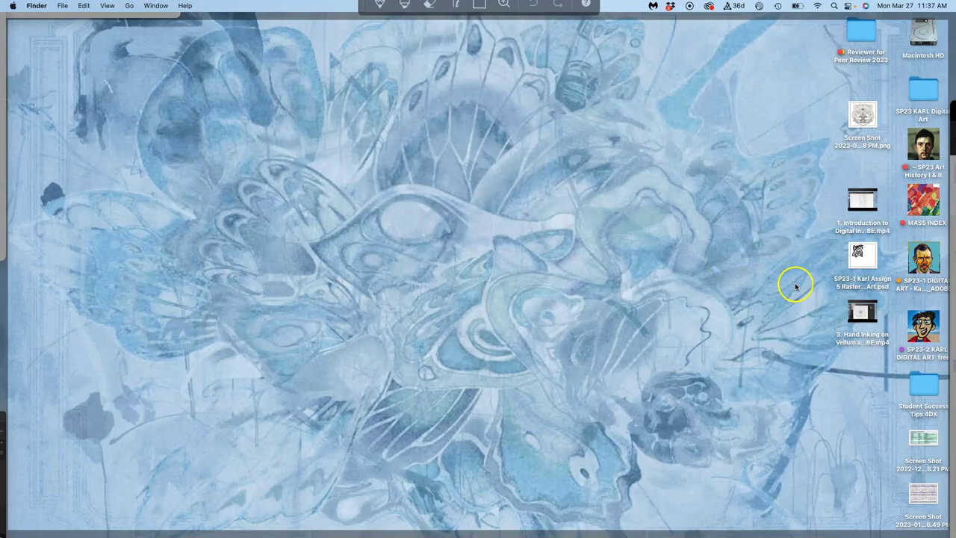
pyautogui.press('F11')
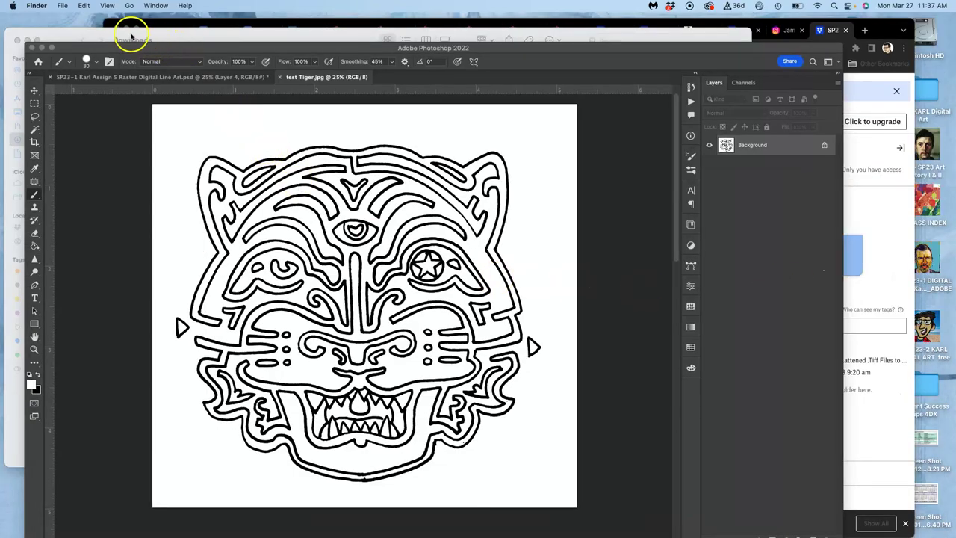
# - Bring Photoshop to the front and start Save As on the tiger image
pyautogui.click(70, 48)
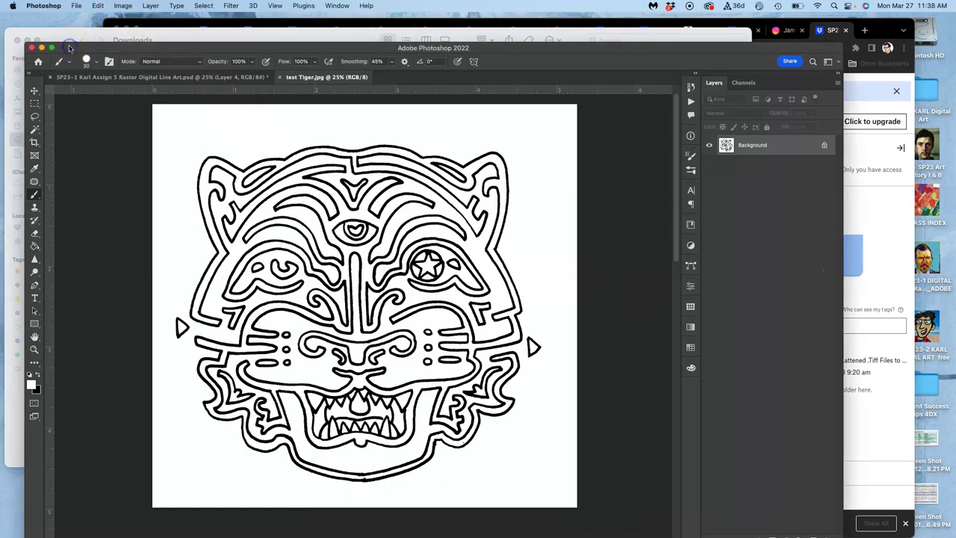
pyautogui.click(76, 5)
pyautogui.click(85, 116)
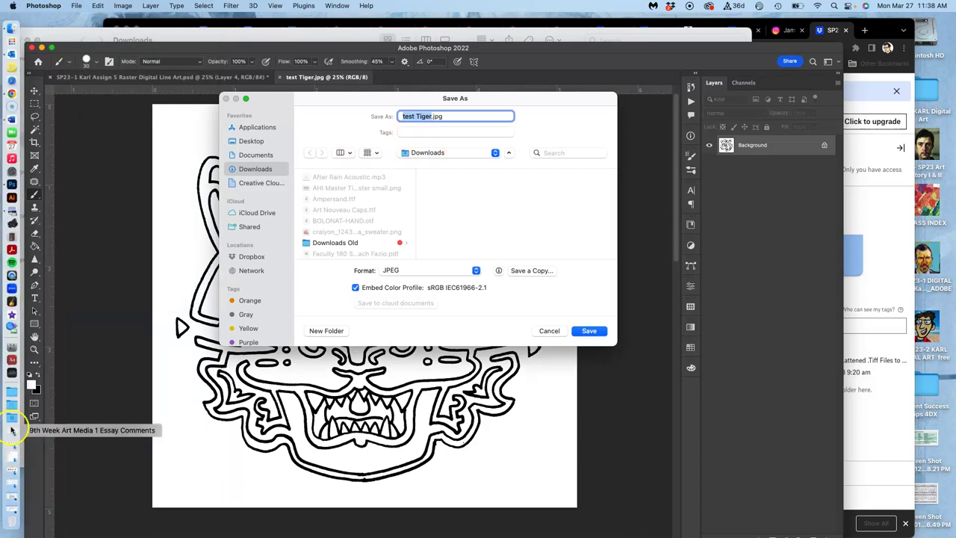
# - Copy test Tiger.jpg from the Downloads stack onto the desktop and reposition it
pyautogui.click(12, 425)
pyautogui.moveTo(101, 286); pyautogui.dragTo(526, 260)
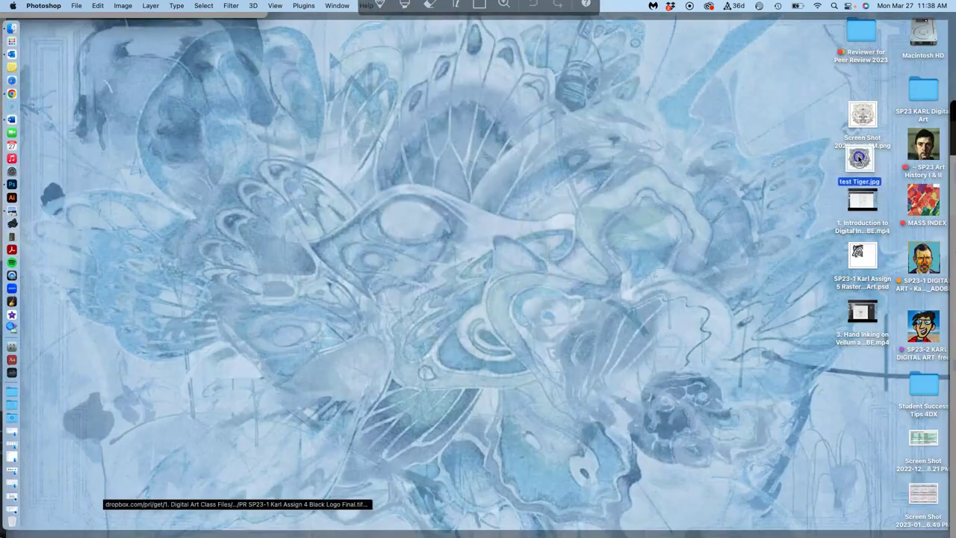
pyautogui.moveTo(859, 158); pyautogui.dragTo(806, 116)
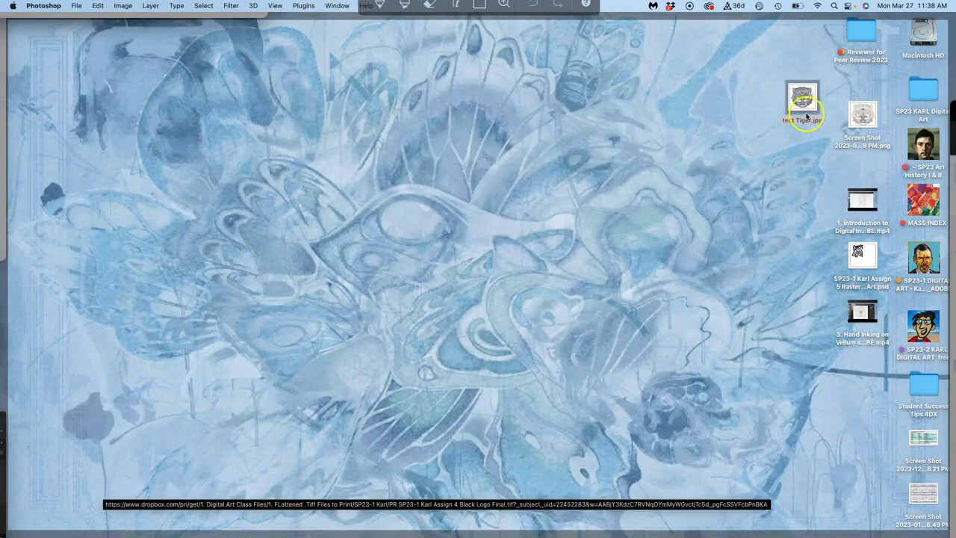
pyautogui.press('F11')
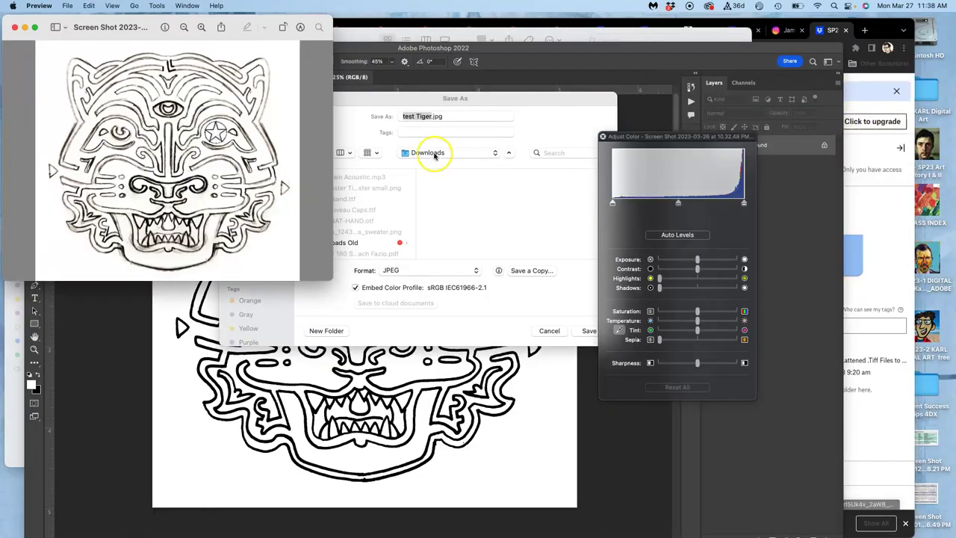
# - Open test Tiger.jpg in Preview, compare it with the original screenshot, then close the screenshot
pyautogui.press('F11')
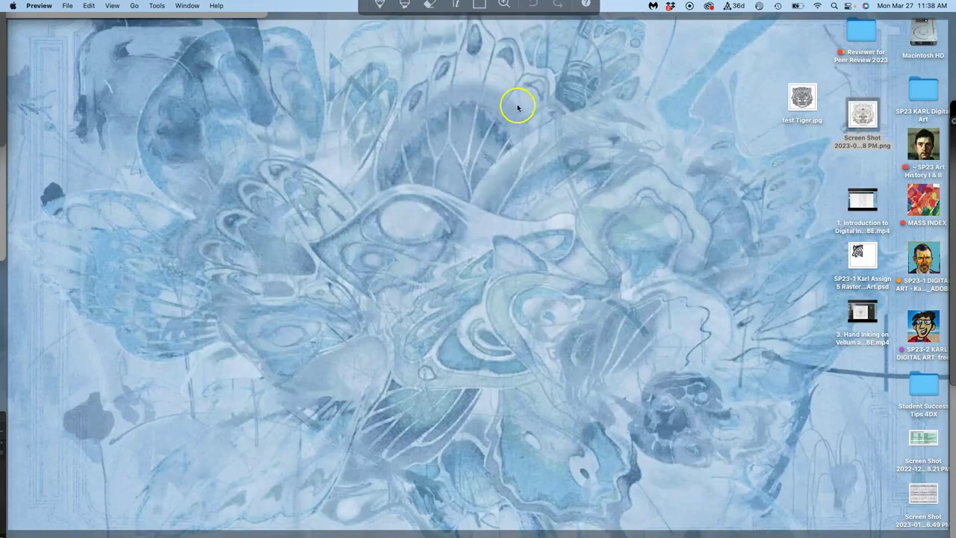
pyautogui.click(805, 107)
pyautogui.press('F11')
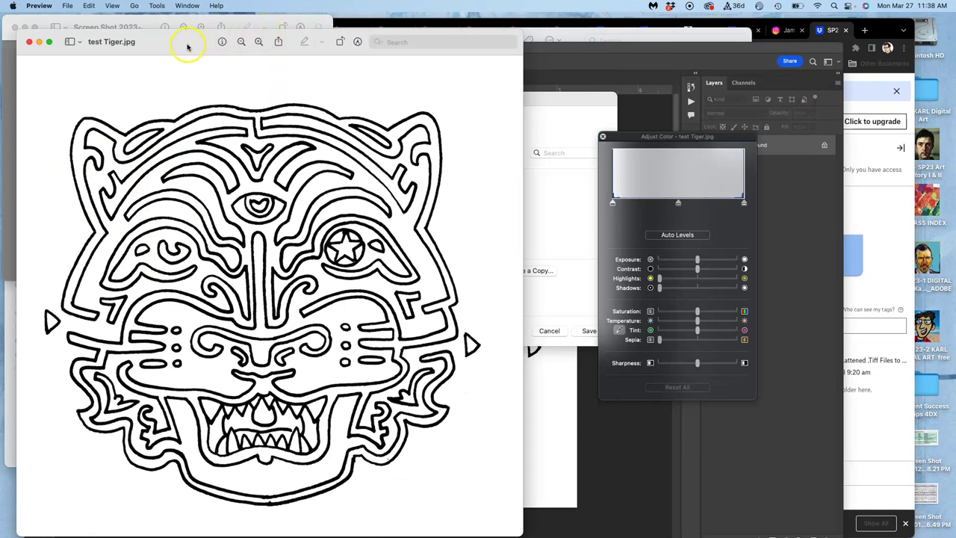
pyautogui.moveTo(187, 48); pyautogui.dragTo(388, 48)
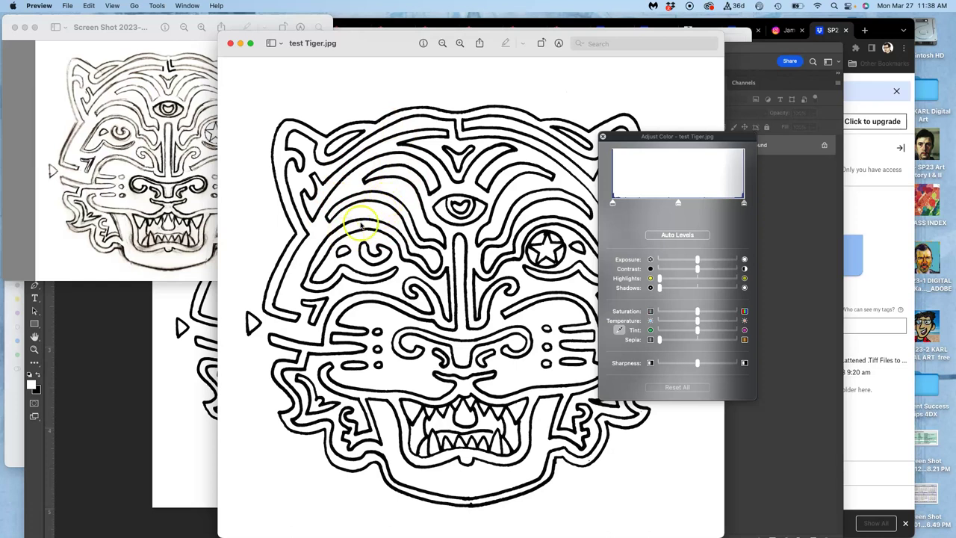
pyautogui.click(189, 169)
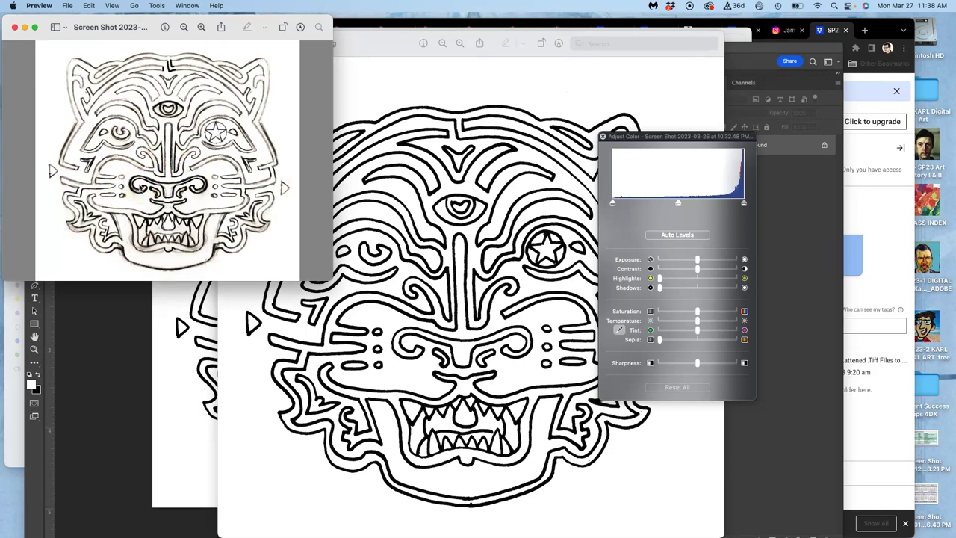
pyautogui.click(14, 27)
# - Zoom in and back out on the tiger linework, then close the test Tiger.jpg preview
pyautogui.press('super+plus')
pyautogui.press('super+plus')
pyautogui.press('super+plus')
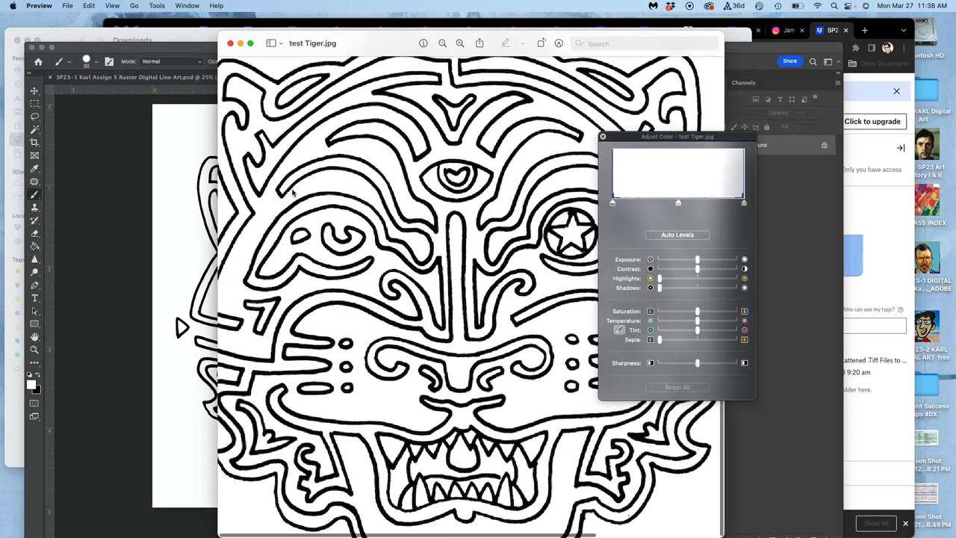
pyautogui.press('super+plus')
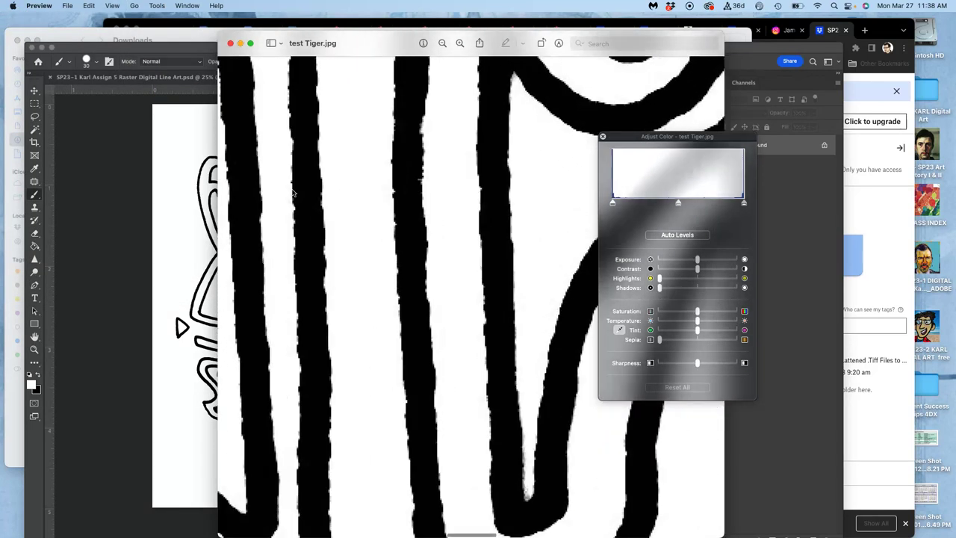
pyautogui.press('super+minus')
pyautogui.press('super+minus')
pyautogui.press('super+minus')
pyautogui.press('super+minus')
pyautogui.press('super+minus')
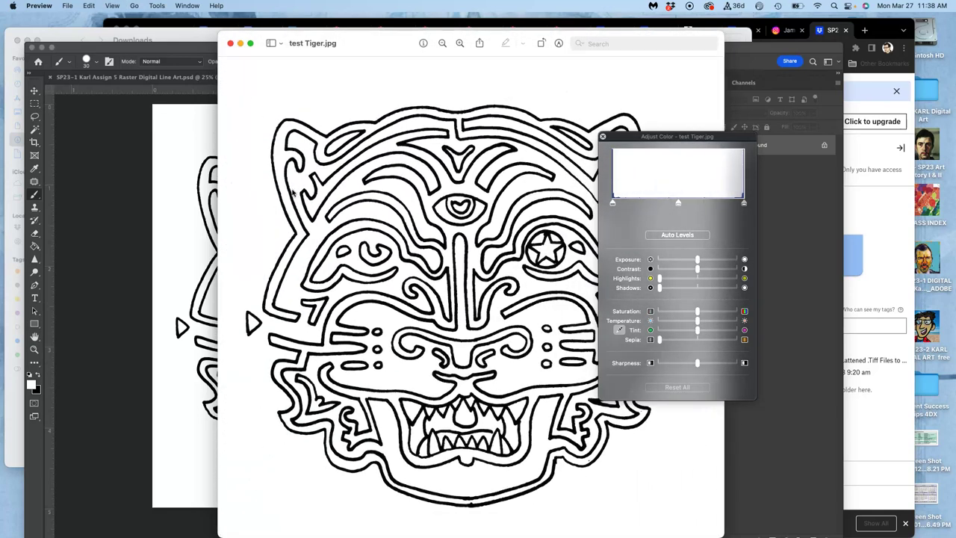
pyautogui.click(230, 43)
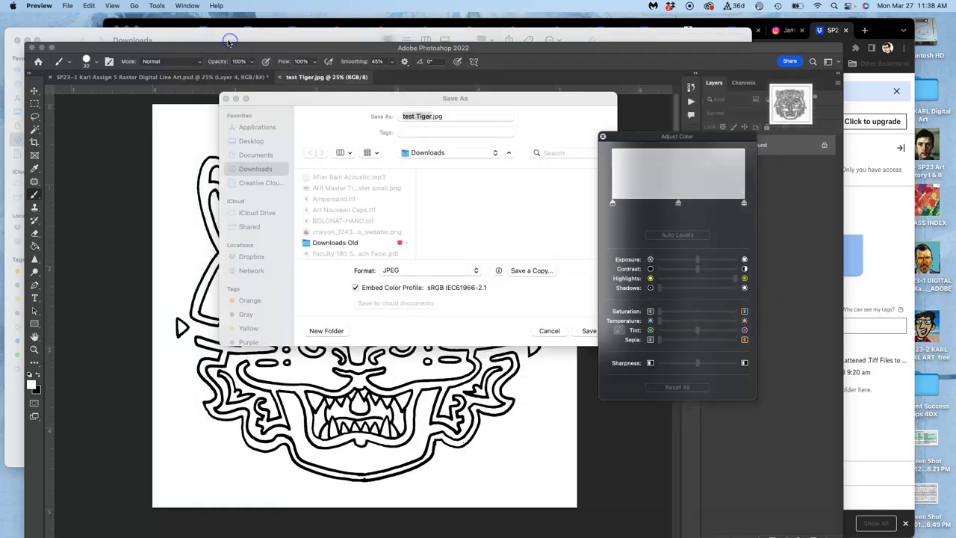
pyautogui.click(192, 24)
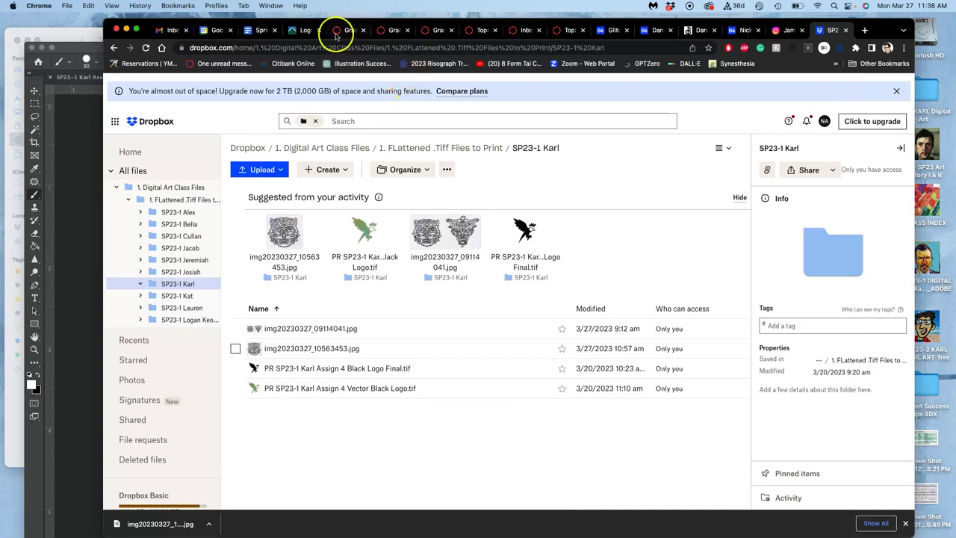
# - On the Canvas discussion page, enlarge the Inspiration examples and open David Sossella's Behance link in a new tab
pyautogui.moveTo(149, 24); pyautogui.dragTo(122, 47)
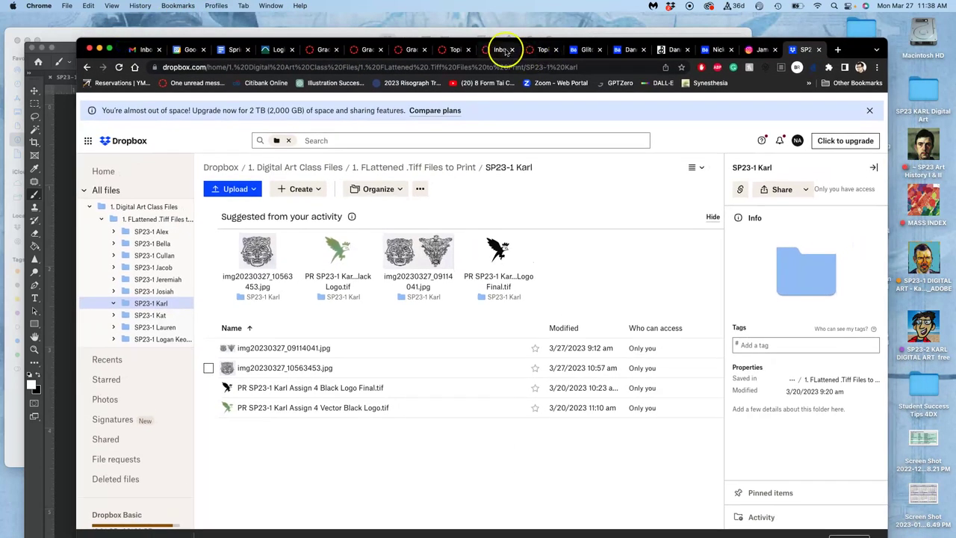
pyautogui.click(542, 52)
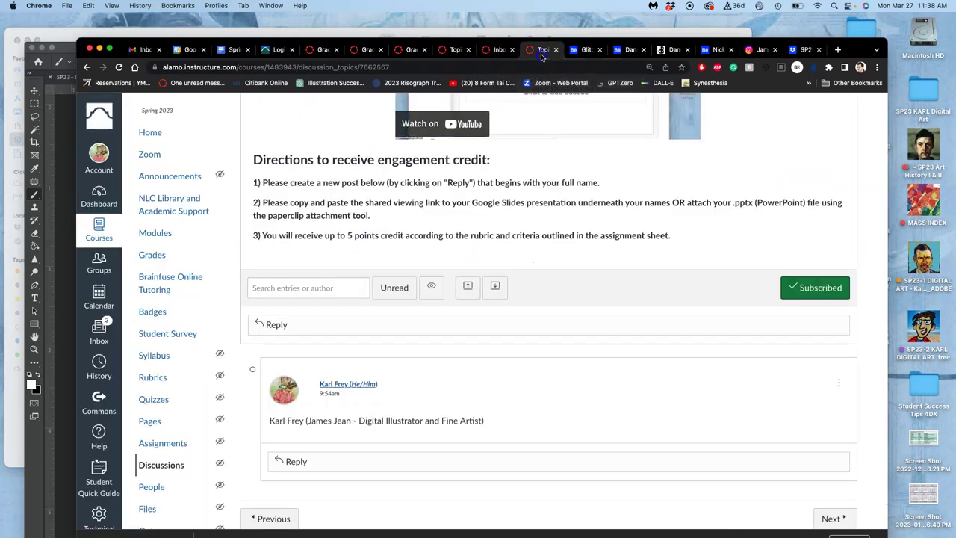
pyautogui.click(457, 50)
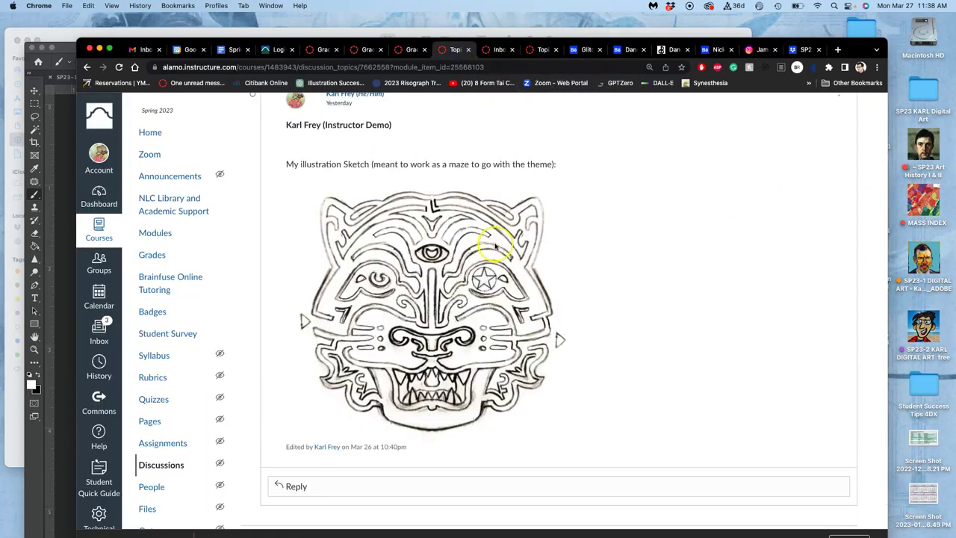
pyautogui.scroll(20, 494, 246)
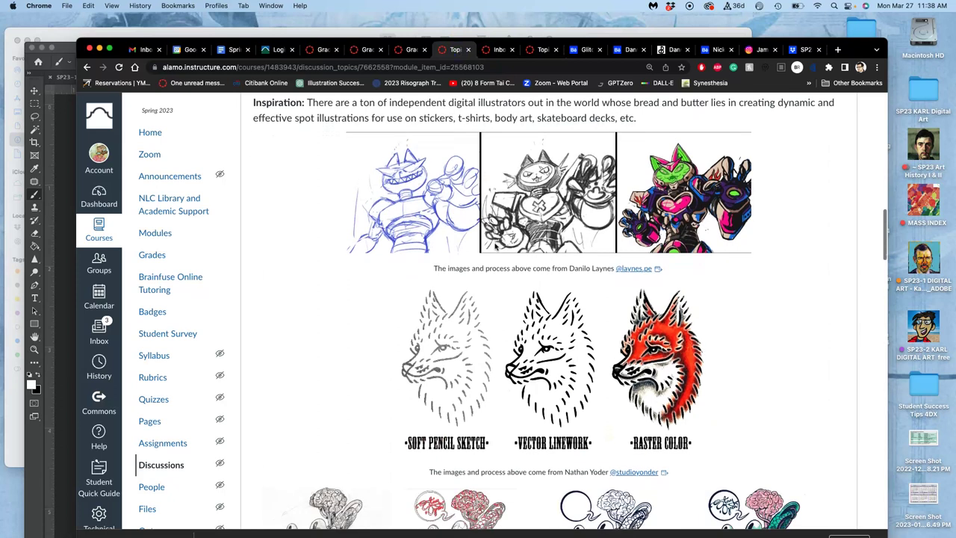
pyautogui.scroll(-2, 562, 377)
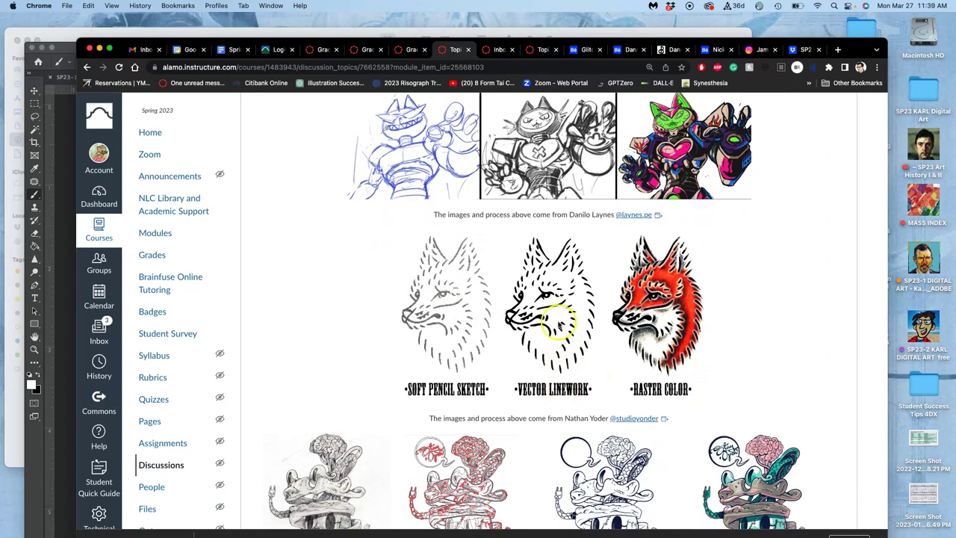
pyautogui.scroll(-8, 559, 336)
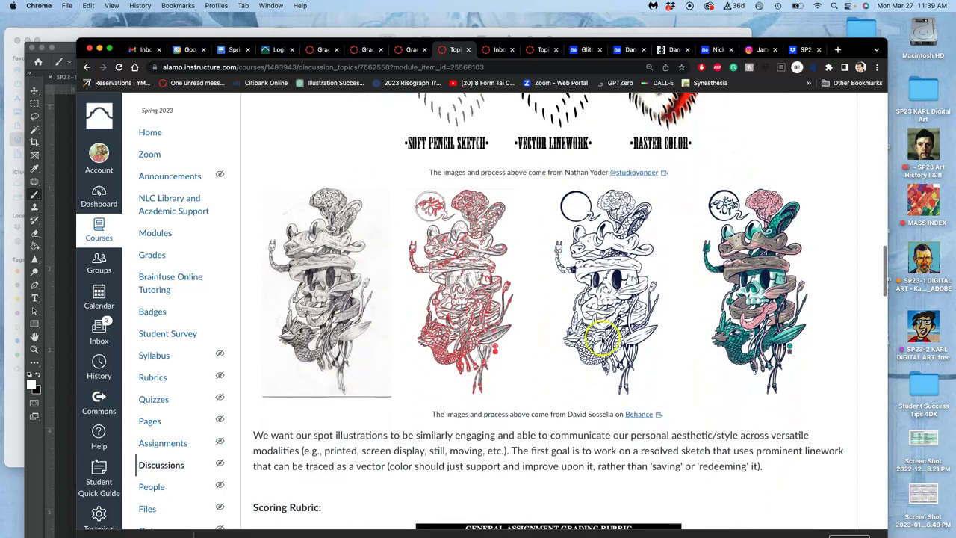
pyautogui.press('super+equal')
pyautogui.press('super+equal')
pyautogui.press('super+equal')
pyautogui.press('super+equal')
pyautogui.press('super+equal')
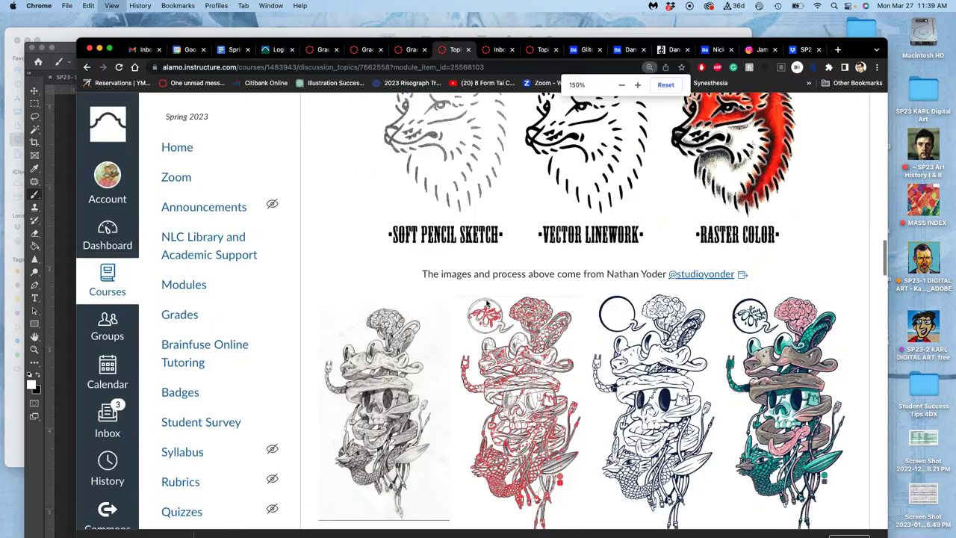
pyautogui.scroll(-5, 487, 302)
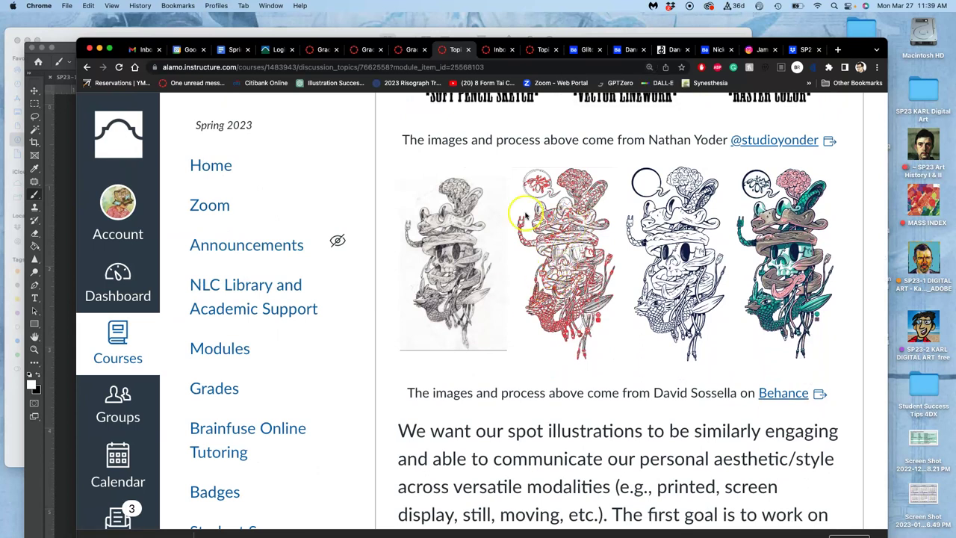
pyautogui.rightClick(792, 393)
pyautogui.click(730, 360)
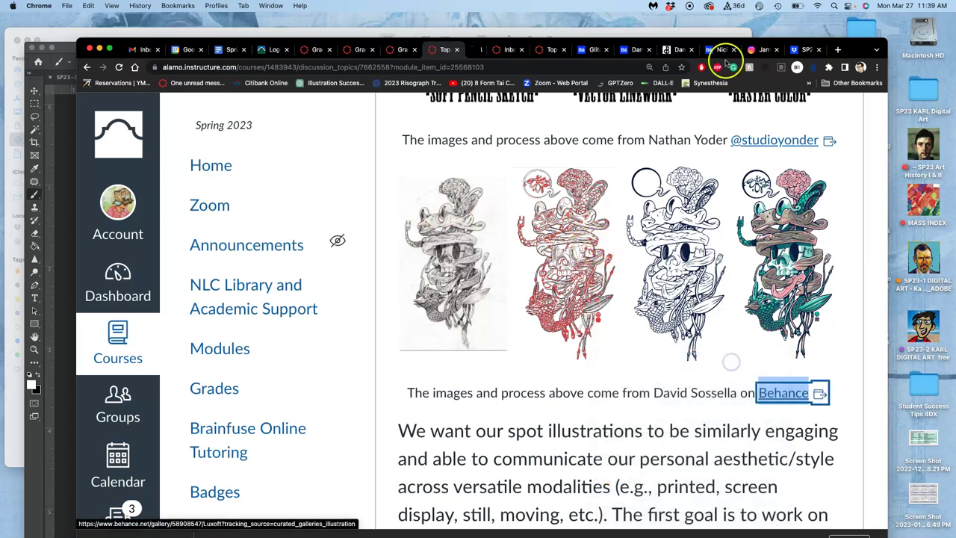
# - Browse the Behance skull gallery's pencil, red-point vector and inked stages
pyautogui.click(476, 49)
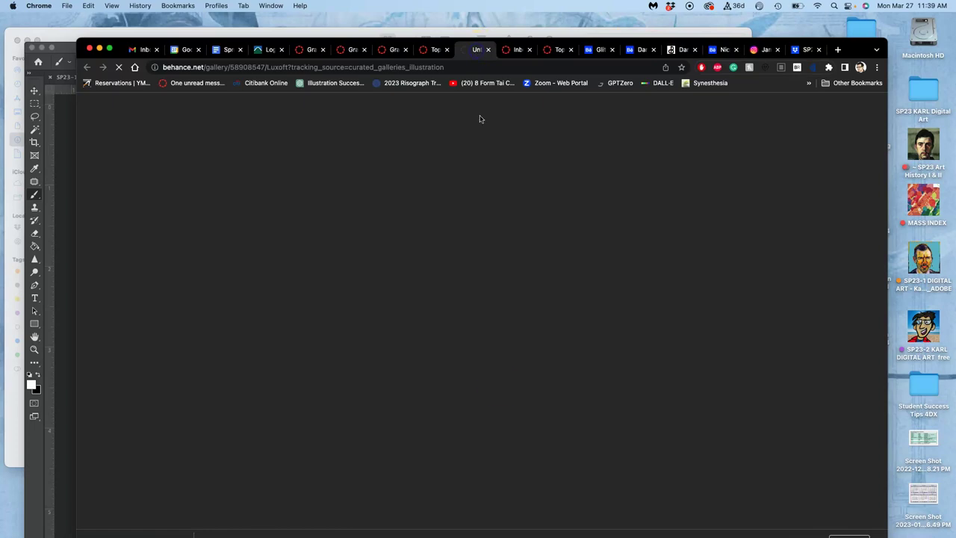
pyautogui.scroll(-15, 501, 396)
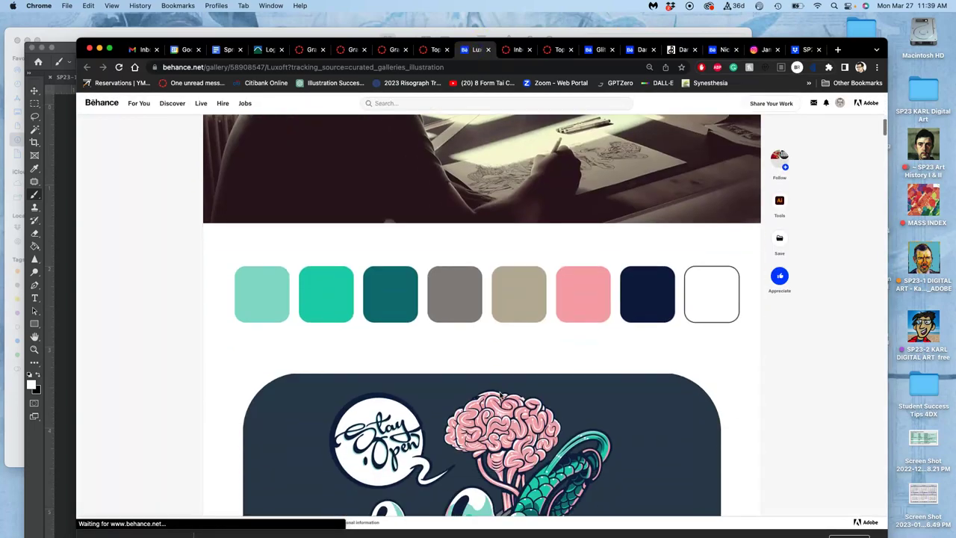
pyautogui.scroll(-20, 500, 396)
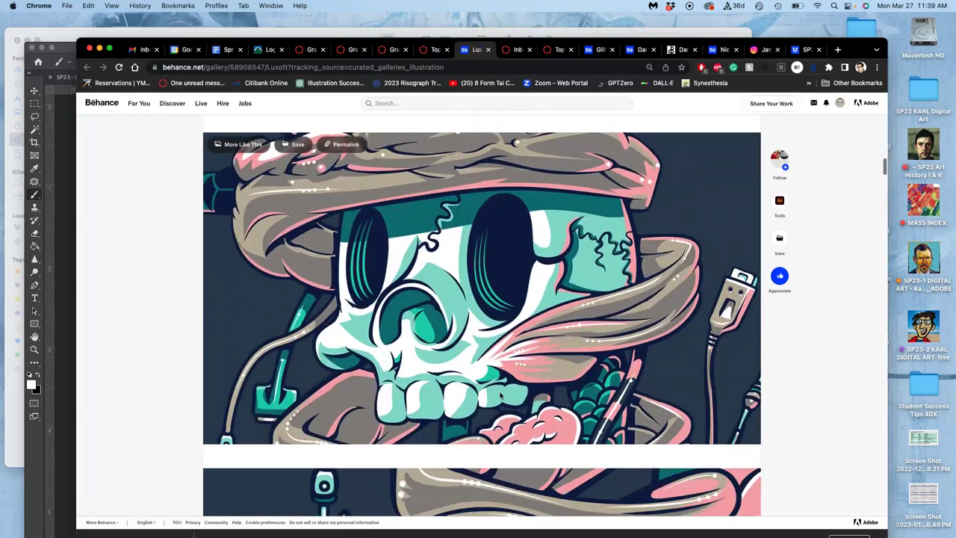
pyautogui.scroll(-20, 478, 314)
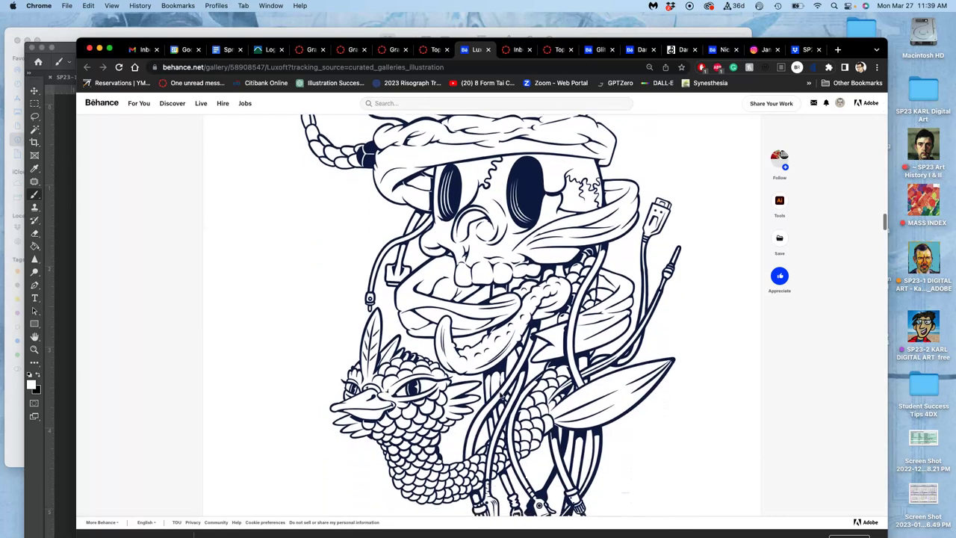
pyautogui.scroll(-8, 469, 315)
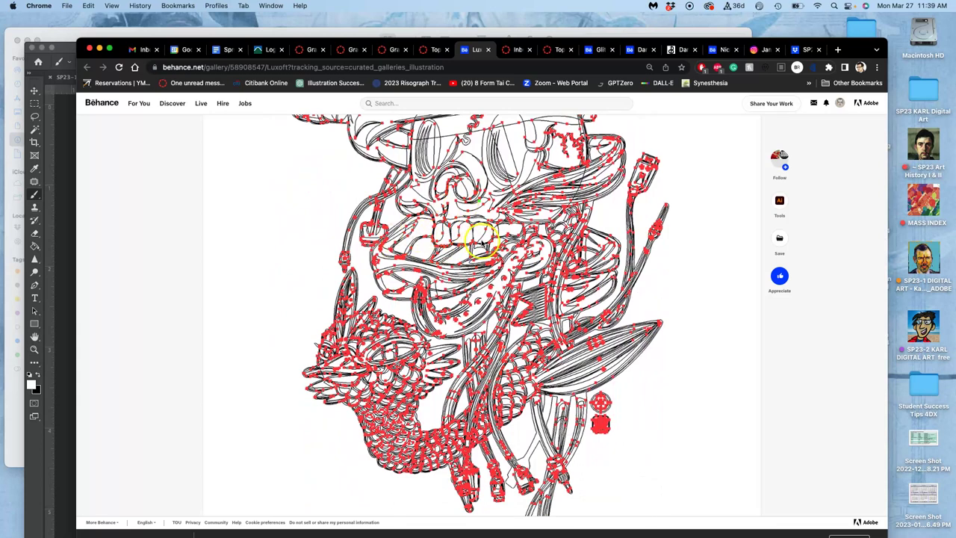
pyautogui.scroll(-10, 462, 241)
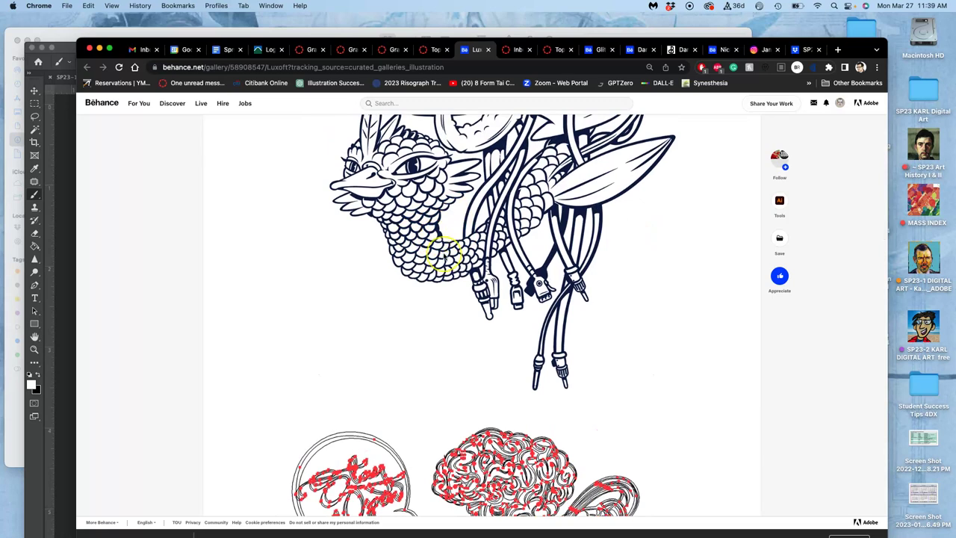
pyautogui.scroll(-15, 443, 256)
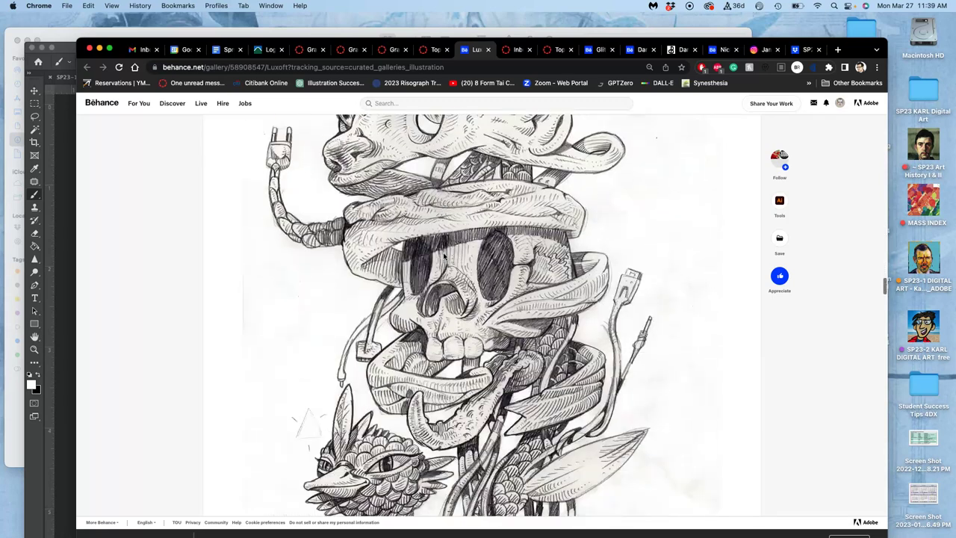
pyautogui.scroll(8, 442, 256)
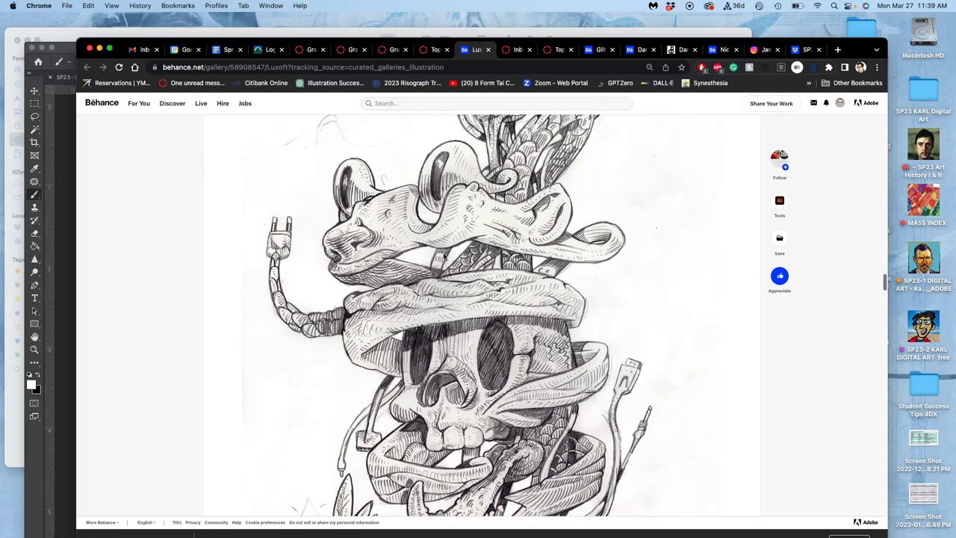
pyautogui.scroll(-10, 443, 256)
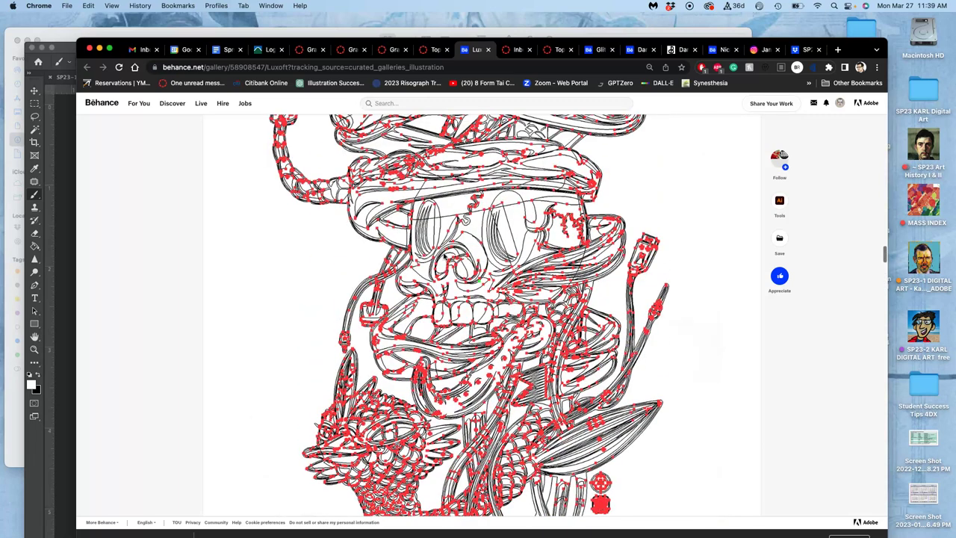
pyautogui.scroll(-8, 443, 238)
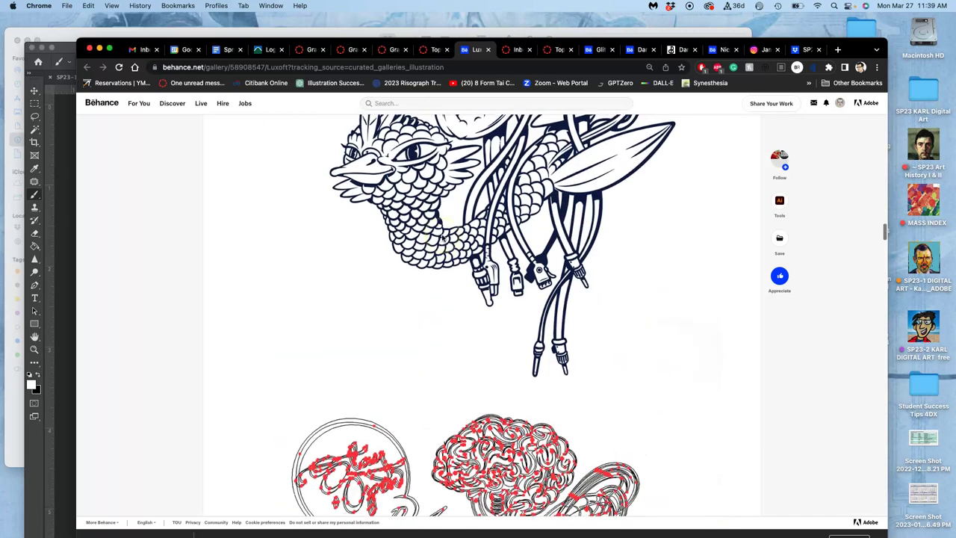
pyautogui.scroll(5, 443, 238)
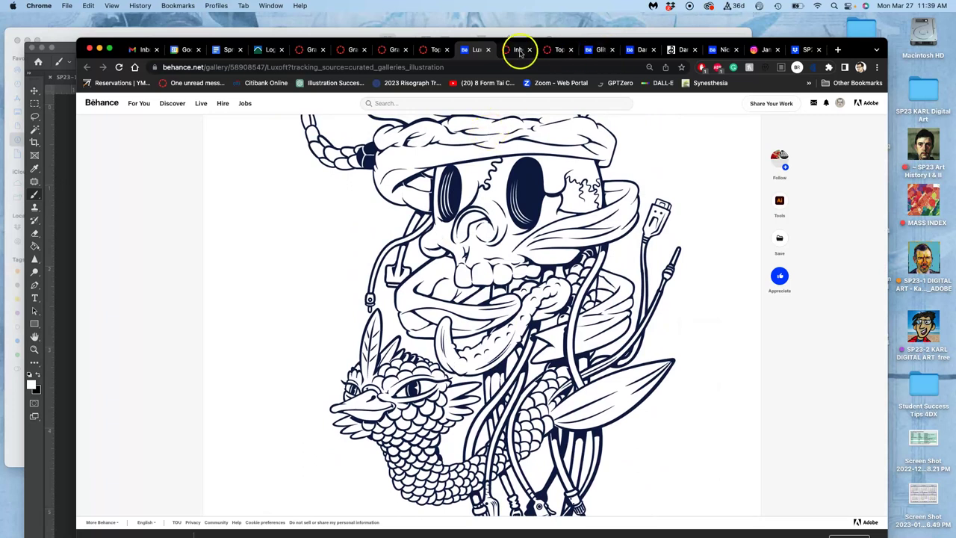
# - Return to the Canvas discussion page, cancel Photoshop's Save As dialog and hide Photoshop
pyautogui.click(437, 50)
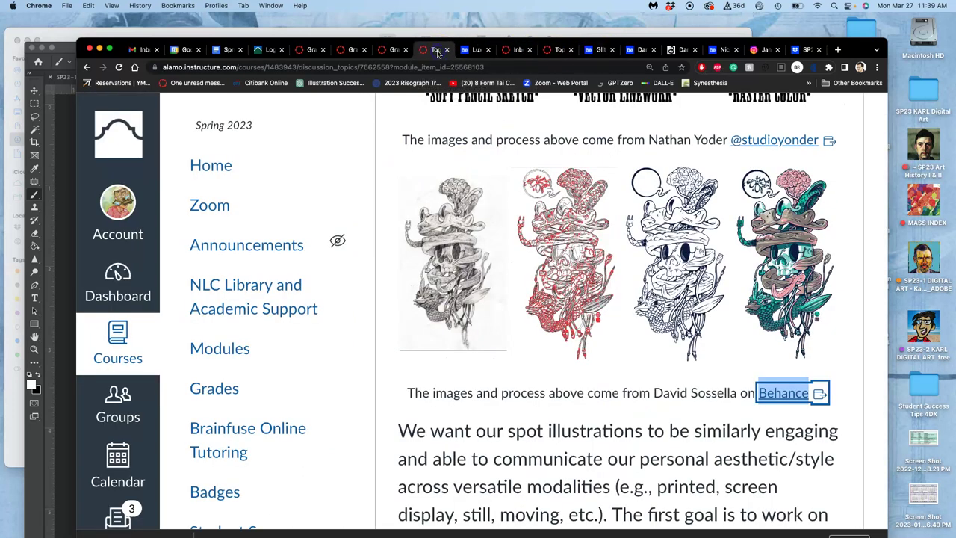
pyautogui.click(66, 140)
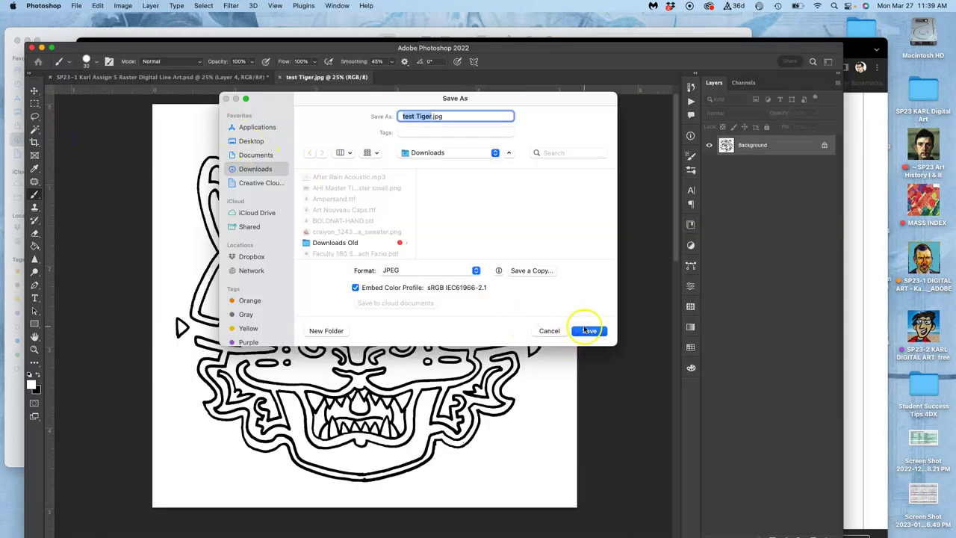
pyautogui.click(550, 331)
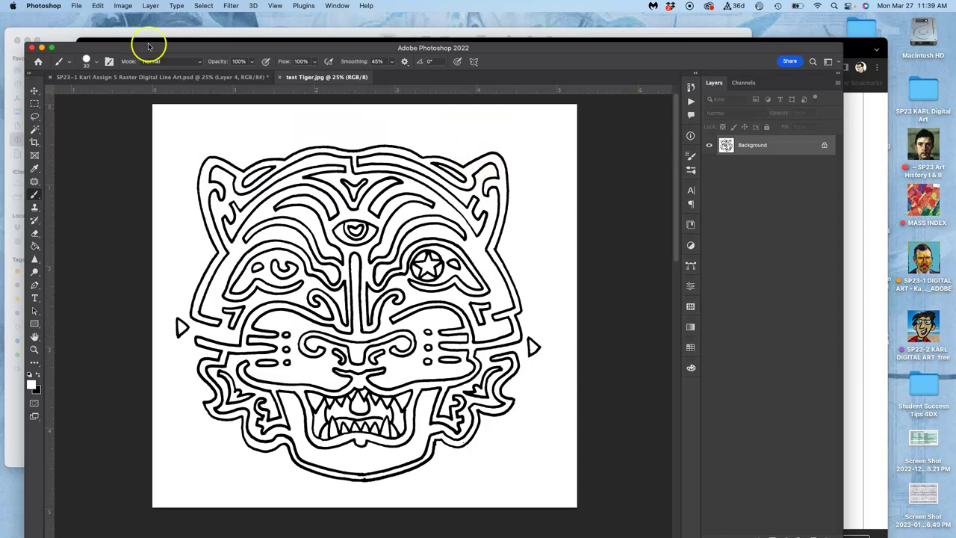
pyautogui.click(41, 47)
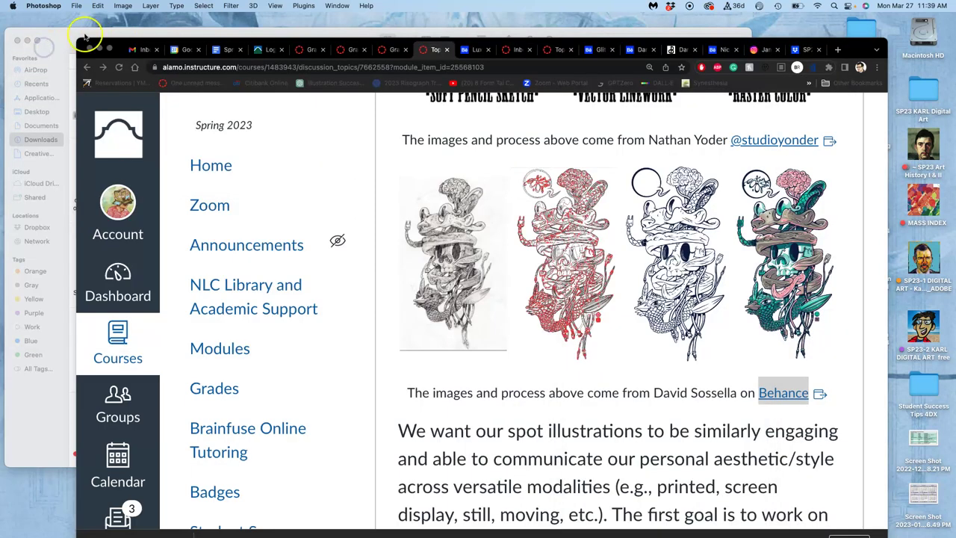
# - Open test Tiger.jpg from the desktop with Adobe Illustrator 2022 via Open With
pyautogui.press('F11')
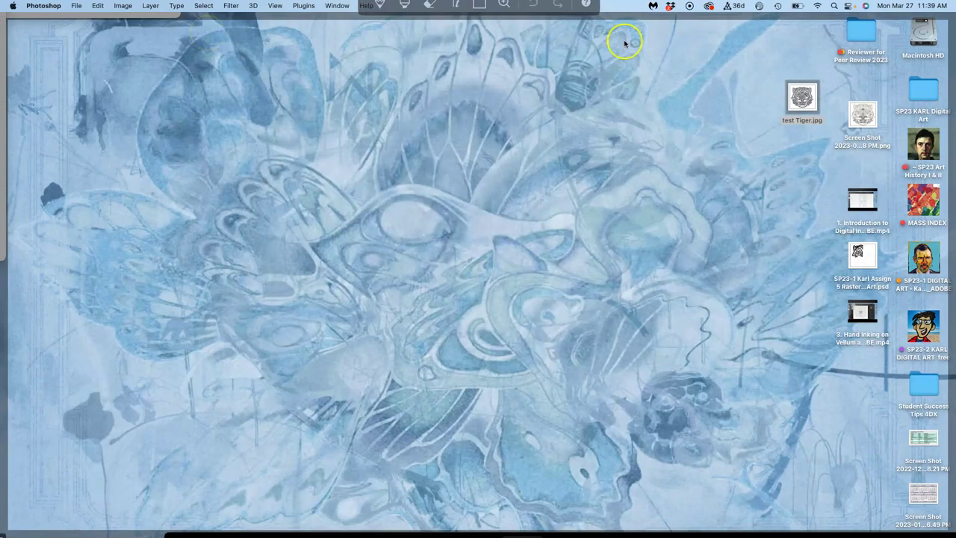
pyautogui.click(809, 90)
pyautogui.rightClick(807, 94)
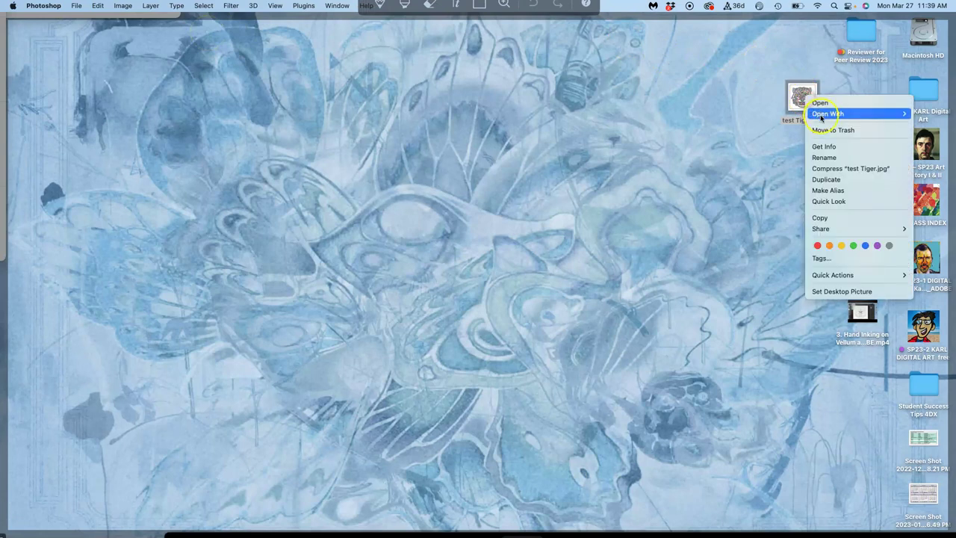
pyautogui.moveTo(822, 117)
pyautogui.click(782, 143)
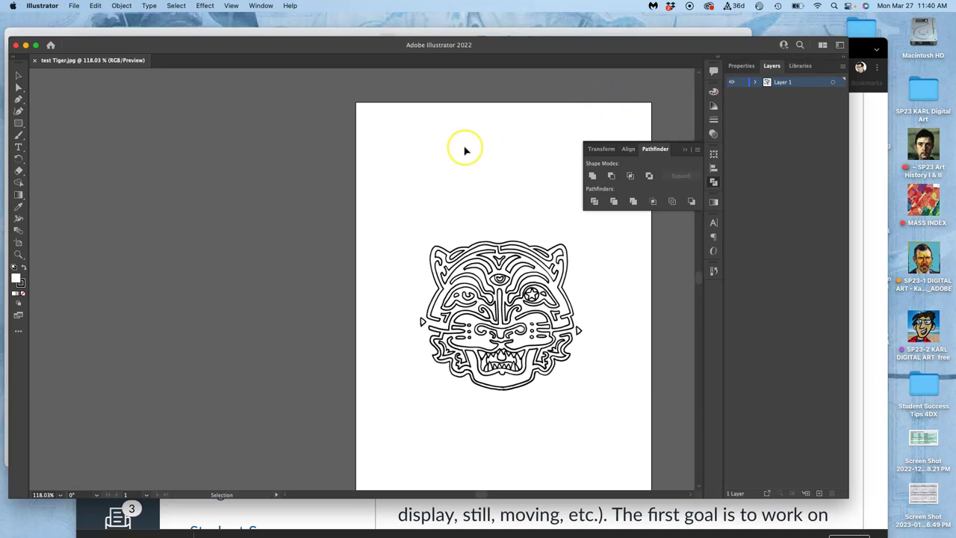
# - Select the placed tiger image and show its properties, 377.6123 wide by 358.7815 high
pyautogui.hscroll(5, 464, 151)
pyautogui.scroll(-2, 464, 151)
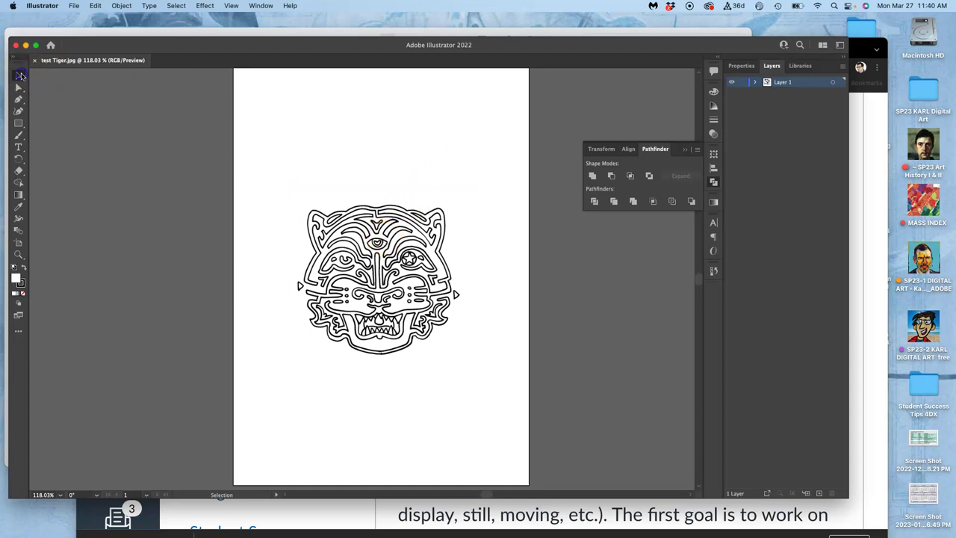
pyautogui.click(336, 239)
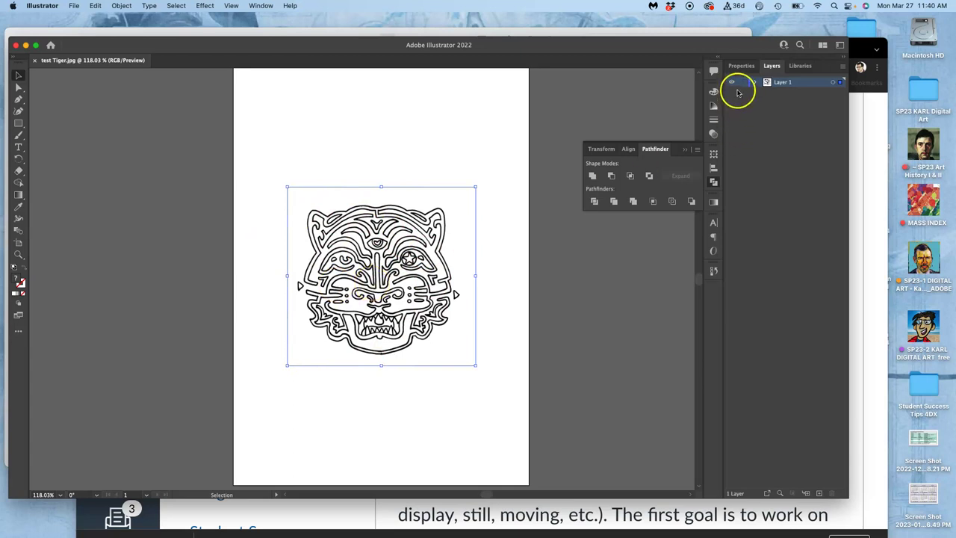
pyautogui.click(742, 66)
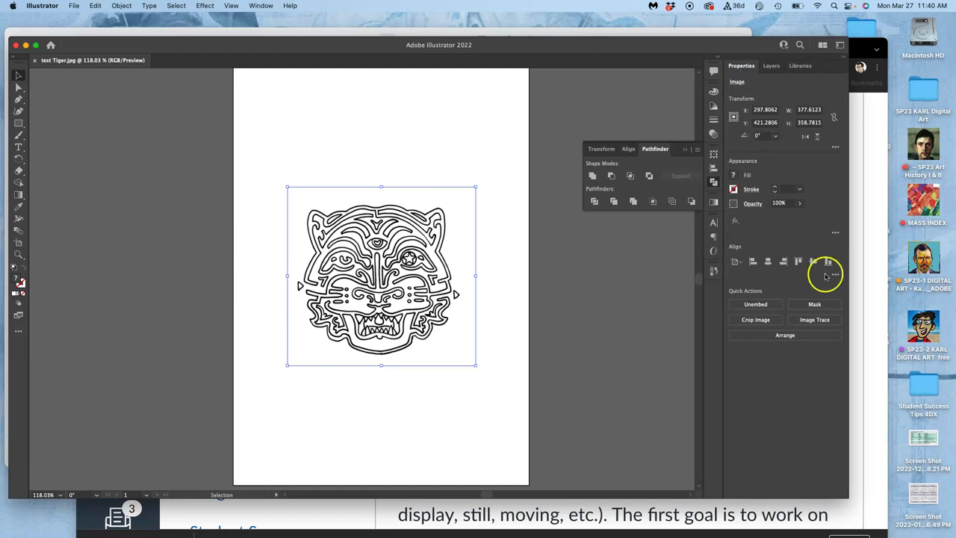
# - Zoom to 300% and apply the Black and White Logo Image Trace preset to the tiger
pyautogui.press('super+equal')
pyautogui.press('super+equal')
pyautogui.press('super+equal')
pyautogui.click(808, 321)
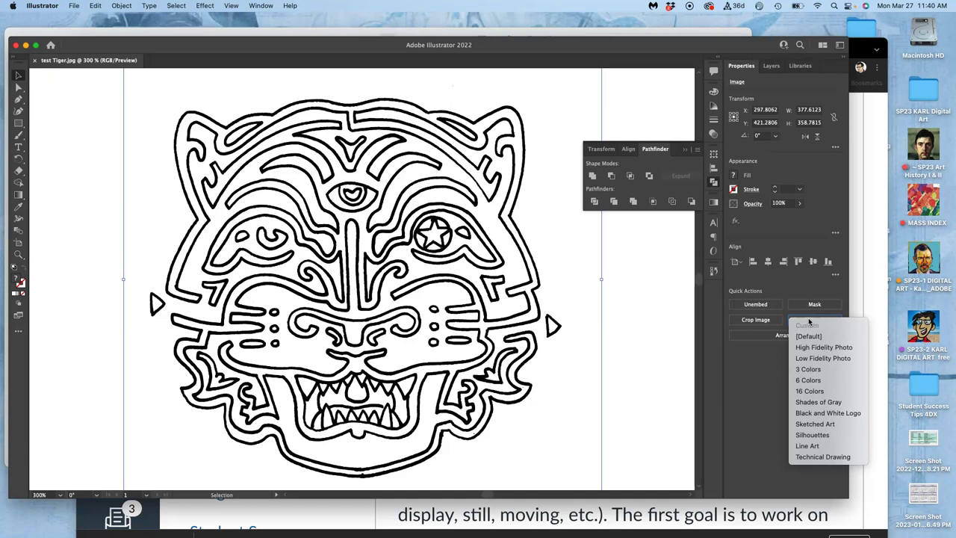
pyautogui.click(817, 416)
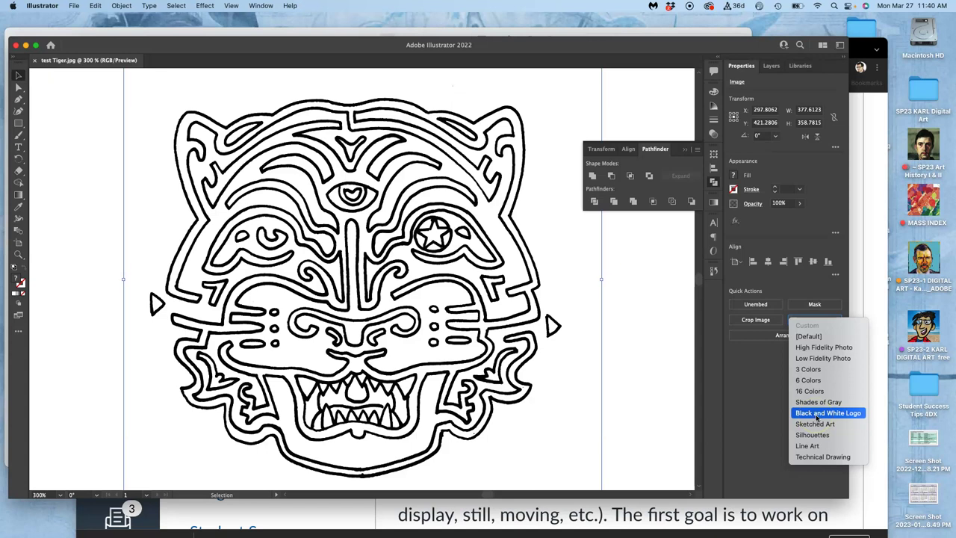
pyautogui.click(816, 415)
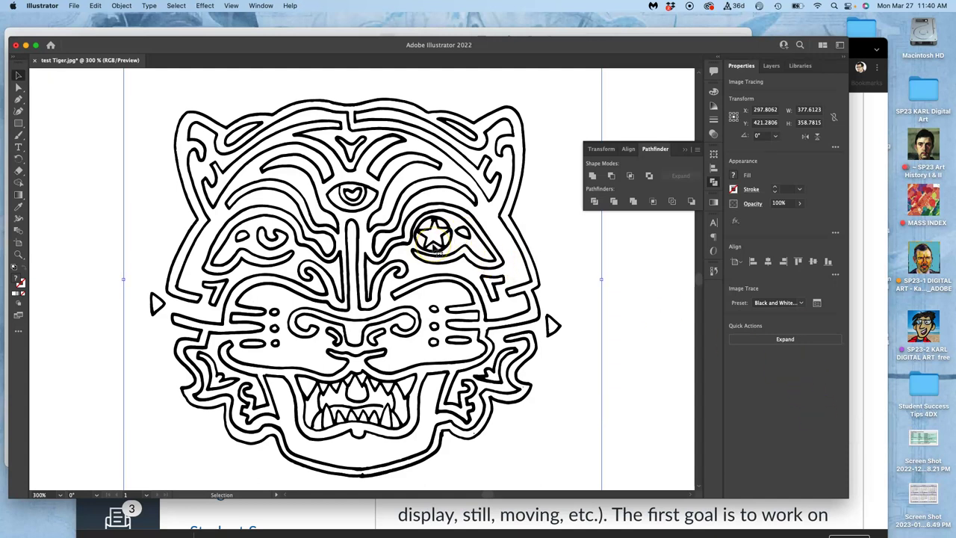
# - Undo the trace to compare with the raster, reapply Black and White Logo, and zoom to 1600%
pyautogui.scroll(15, 432, 249)
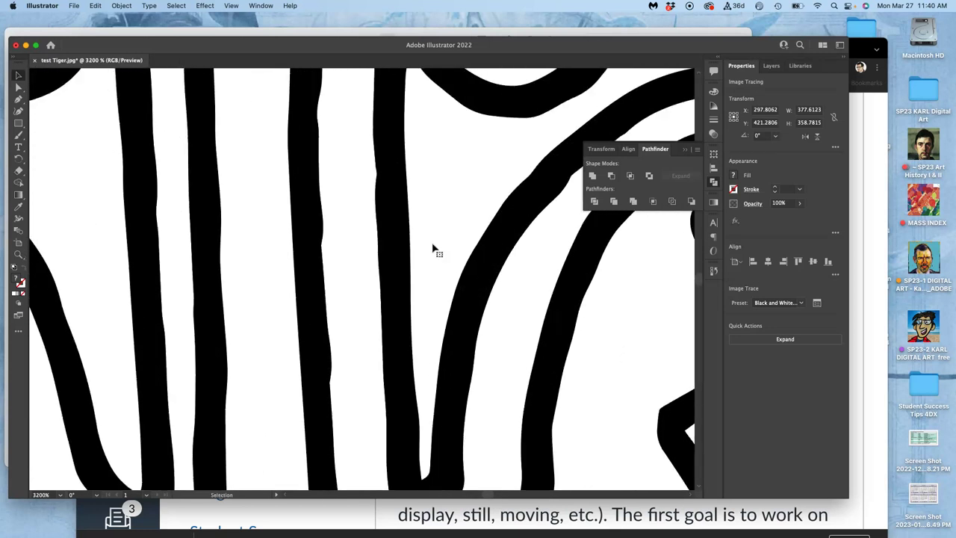
pyautogui.press('super+z')
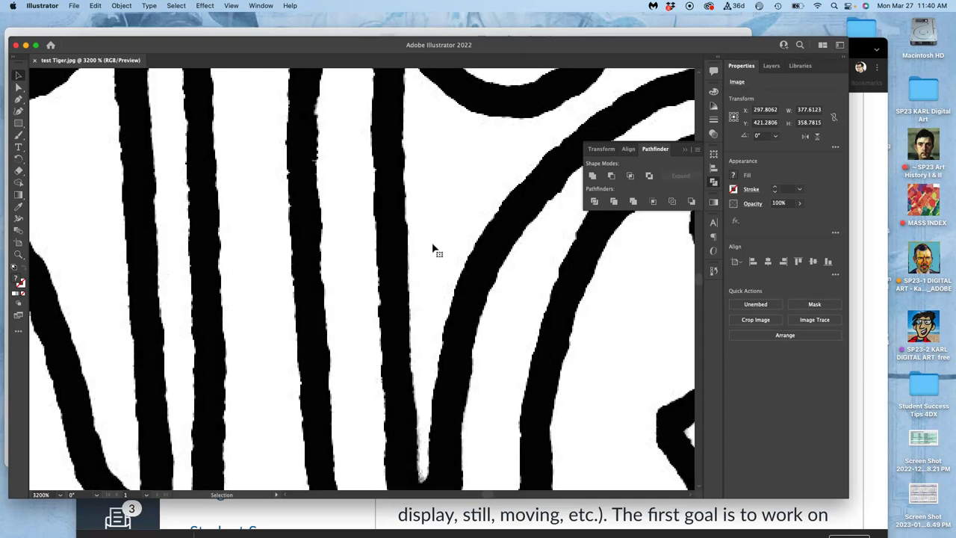
pyautogui.click(397, 226)
pyautogui.click(814, 319)
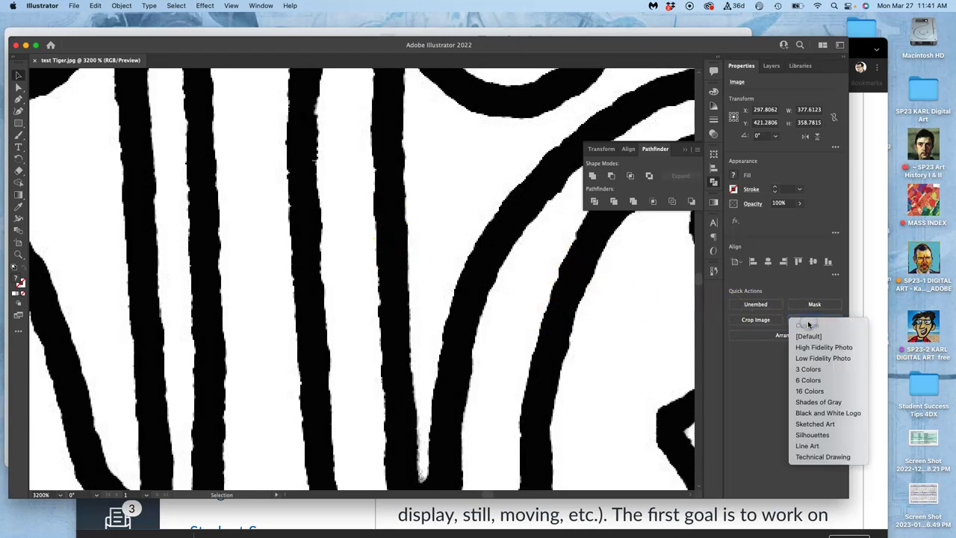
pyautogui.click(812, 412)
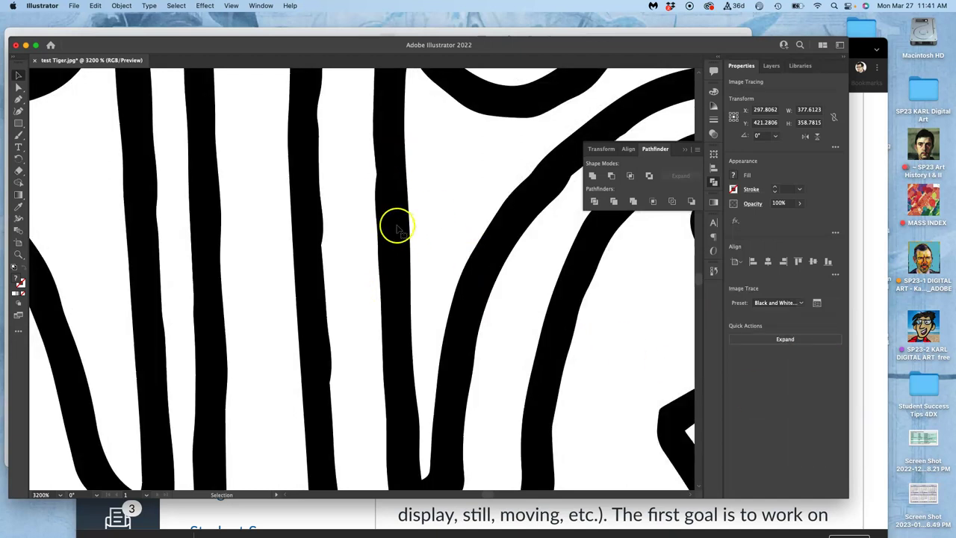
pyautogui.scroll(-6, 417, 285)
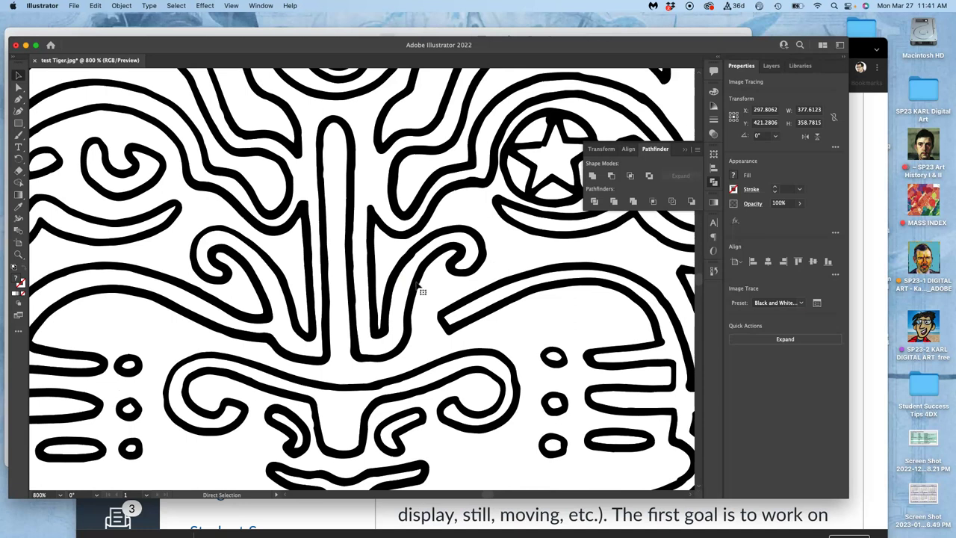
pyautogui.press('super+equal')
pyautogui.press('super+equal')
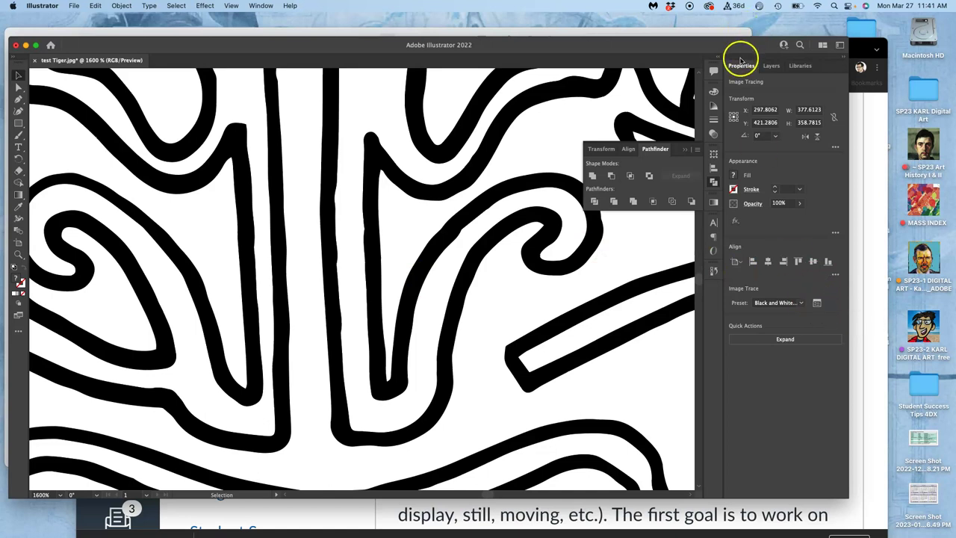
pyautogui.click(817, 303)
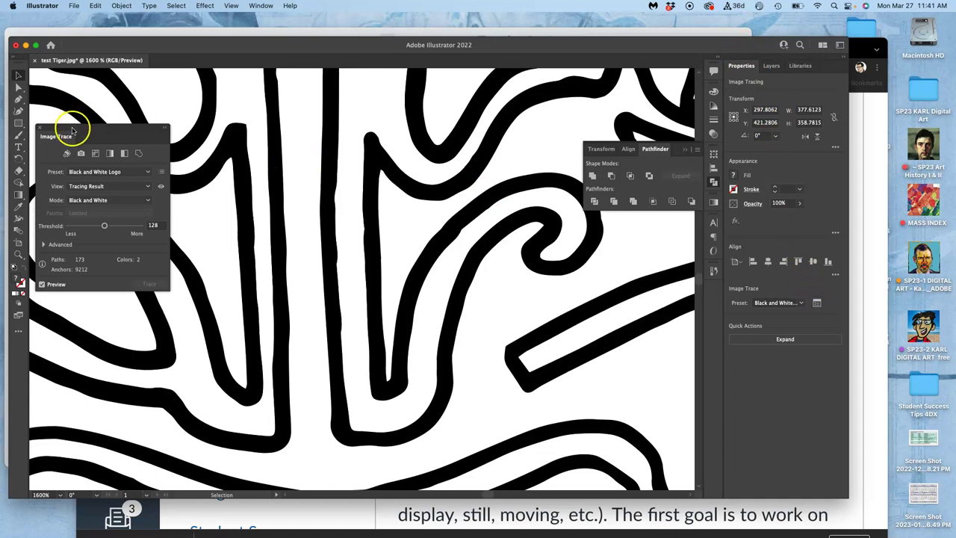
pyautogui.click(43, 245)
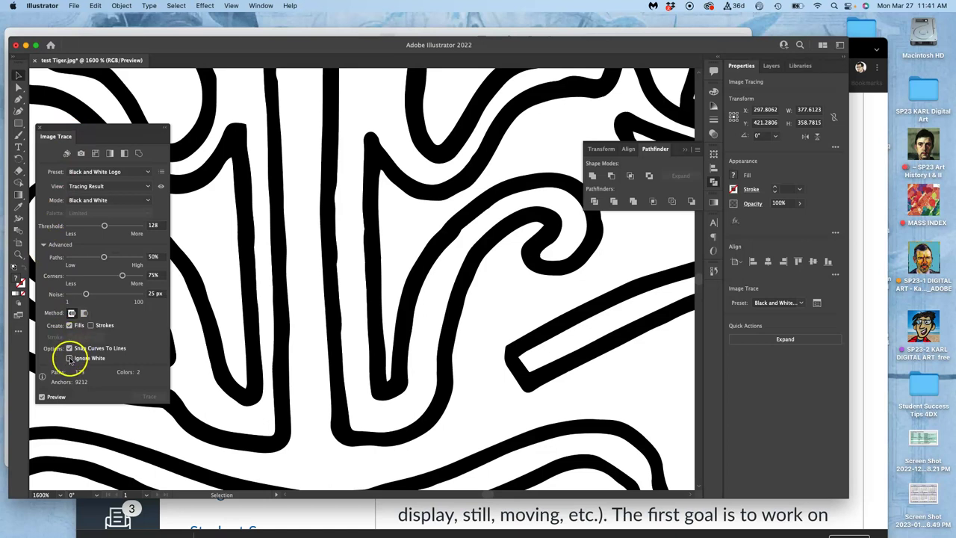
pyautogui.click(70, 358)
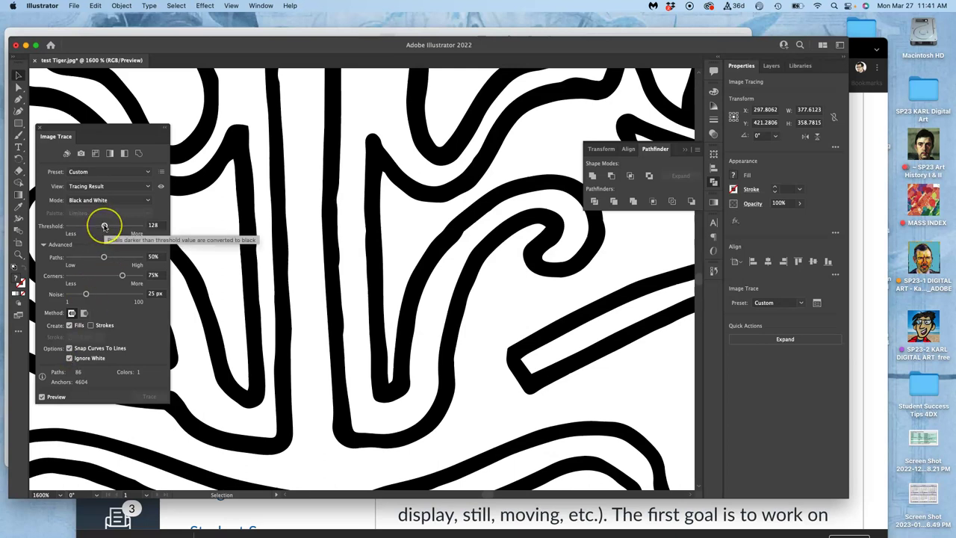
pyautogui.moveTo(105, 227); pyautogui.dragTo(102, 228)
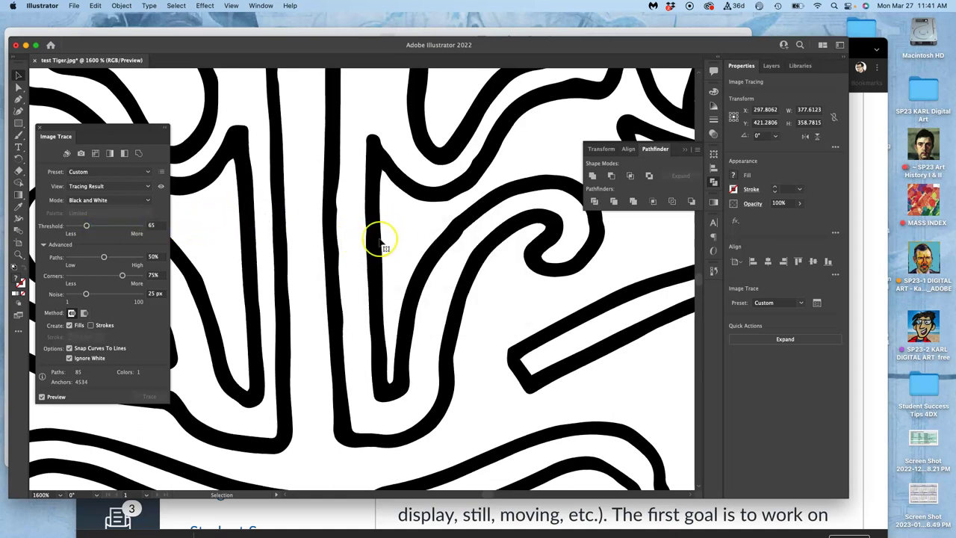
pyautogui.scroll(-6, 380, 242)
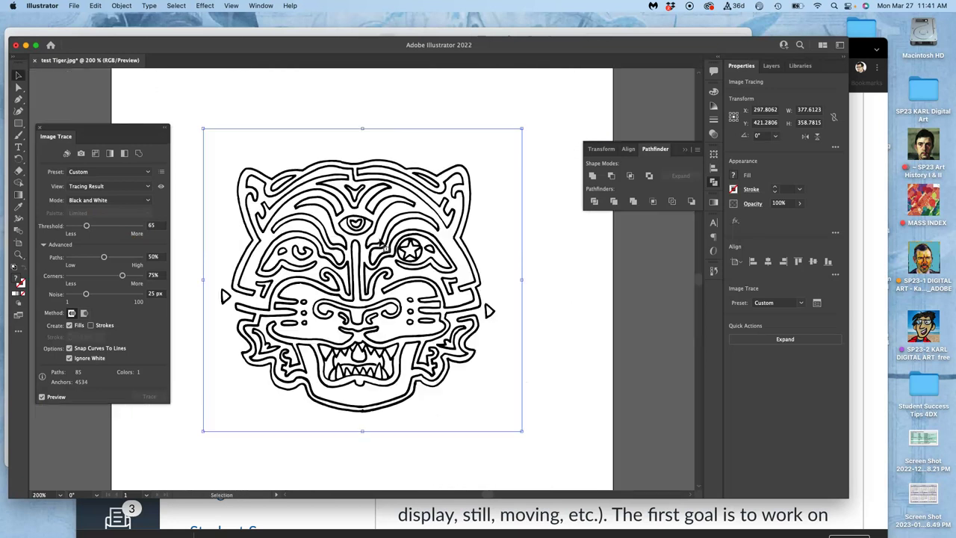
pyautogui.moveTo(99, 226); pyautogui.dragTo(87, 226)
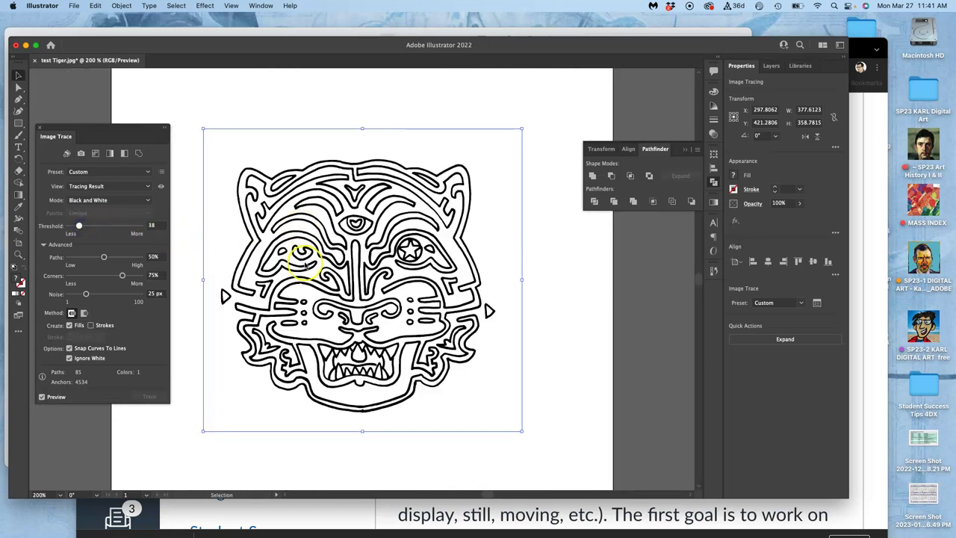
pyautogui.scroll(2, 320, 270)
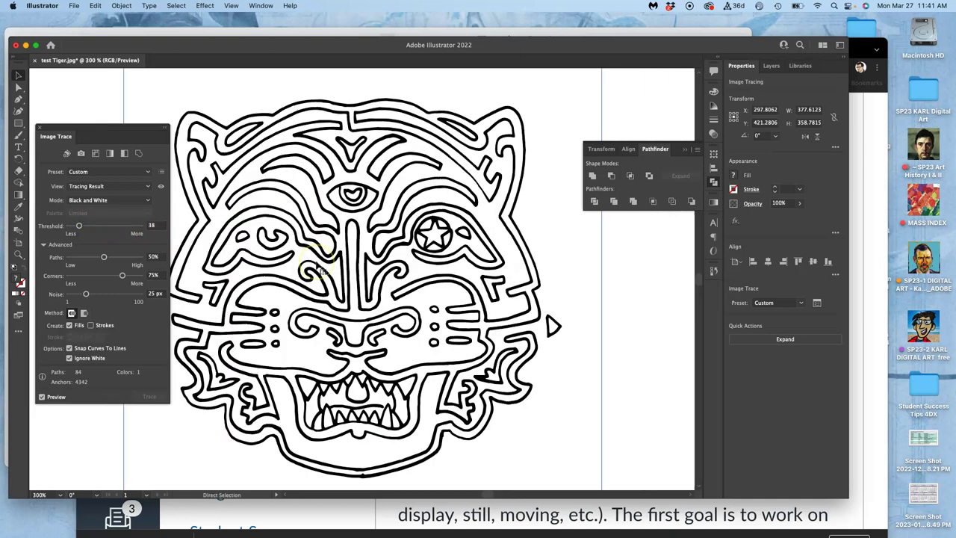
pyautogui.scroll(6, 320, 270)
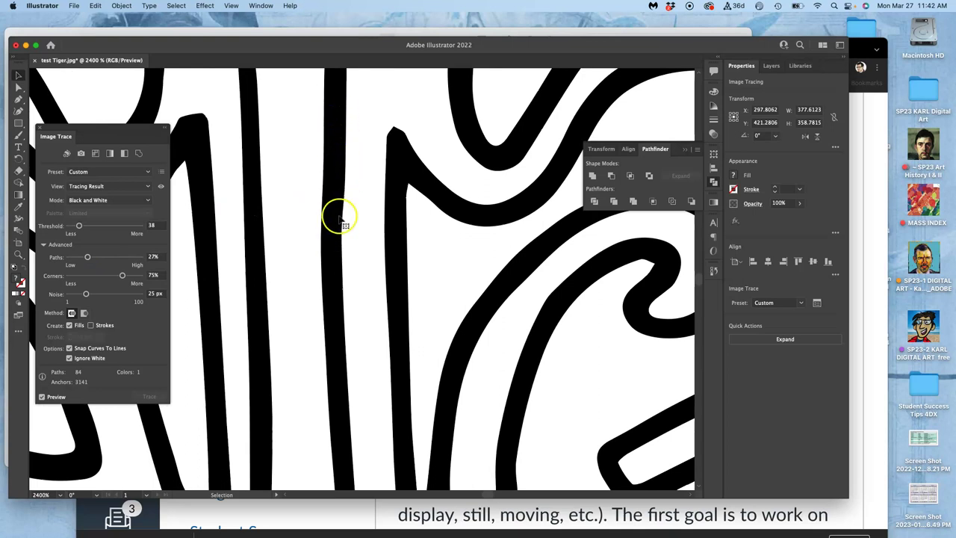
pyautogui.scroll(10, 344, 230)
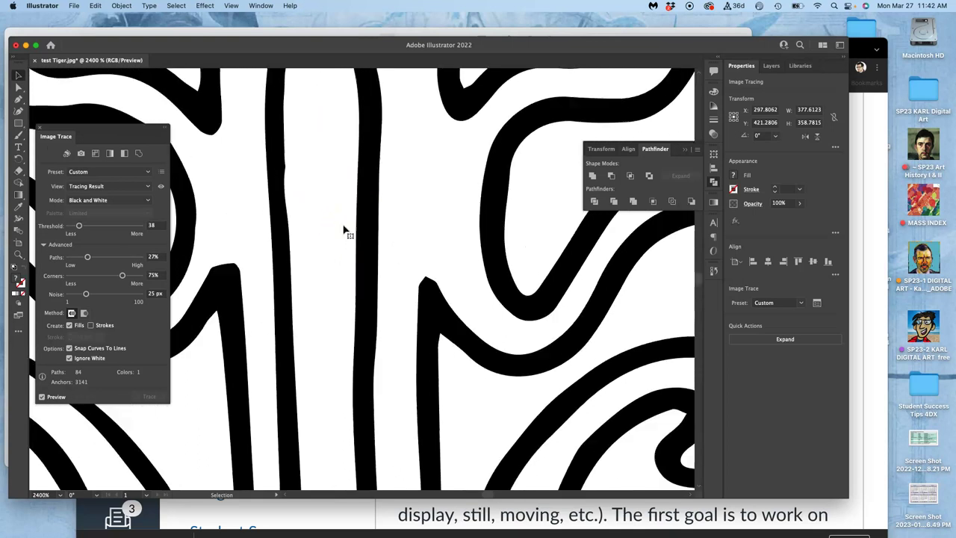
pyautogui.scroll(10, 344, 230)
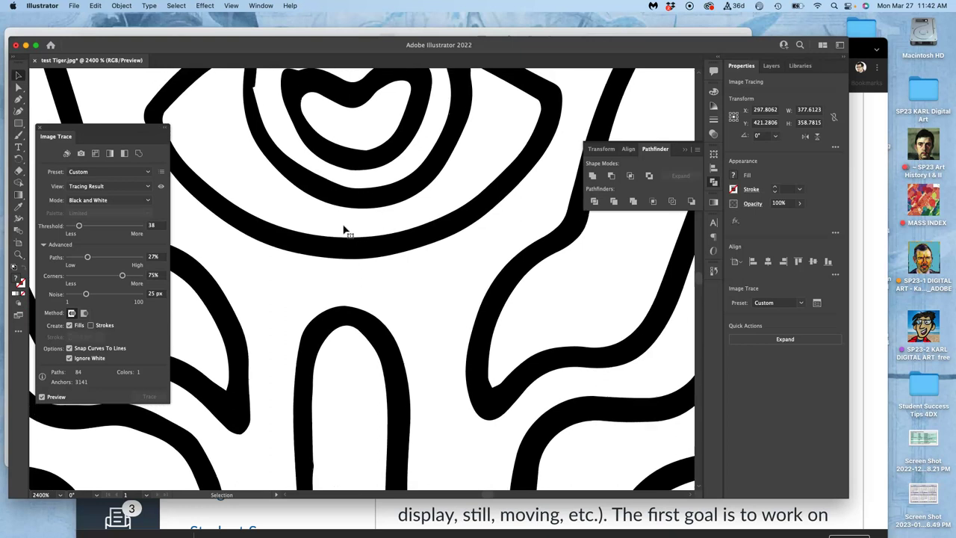
pyautogui.scroll(3, 343, 231)
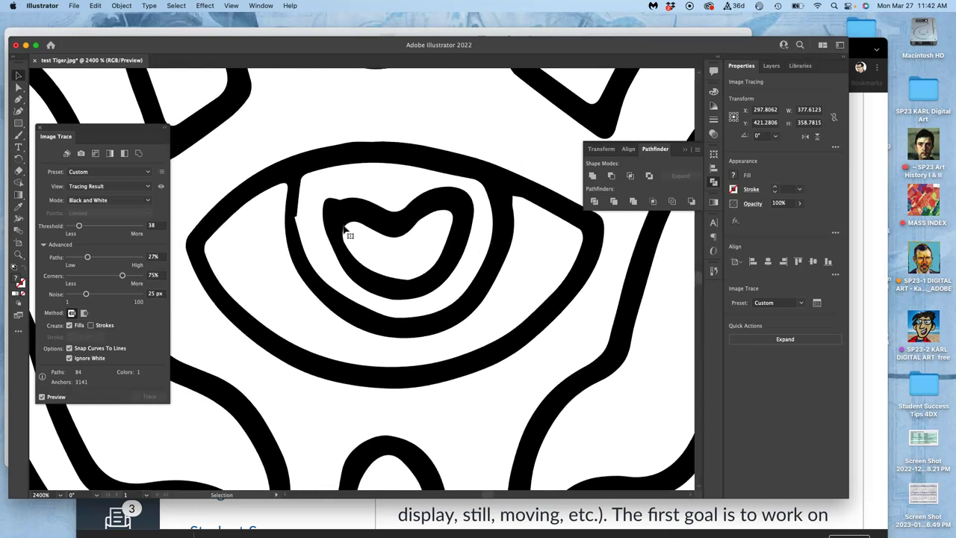
pyautogui.click(363, 198)
pyautogui.scroll(-10, 369, 274)
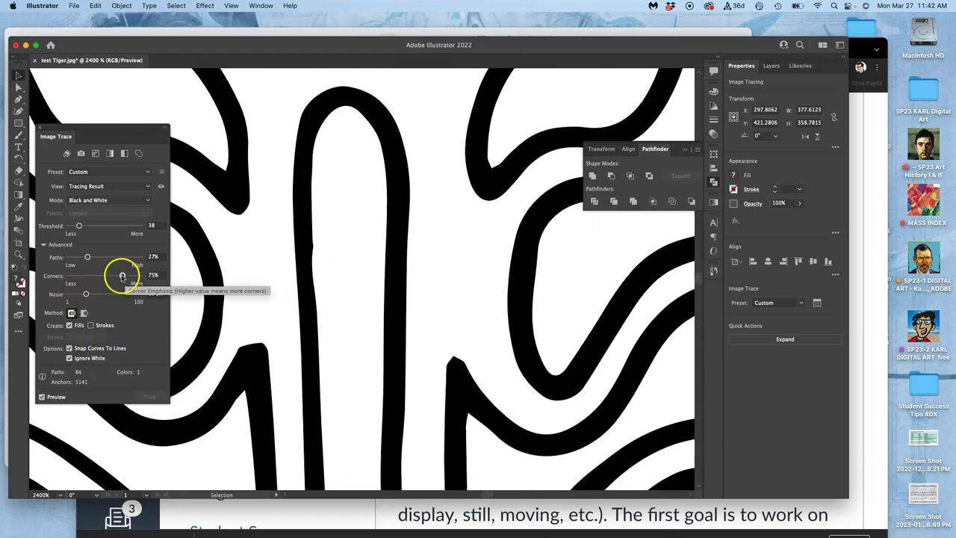
# - Lower the tiger trace's Corners setting to 28% for smoother curves
pyautogui.moveTo(122, 275); pyautogui.dragTo(85, 284)
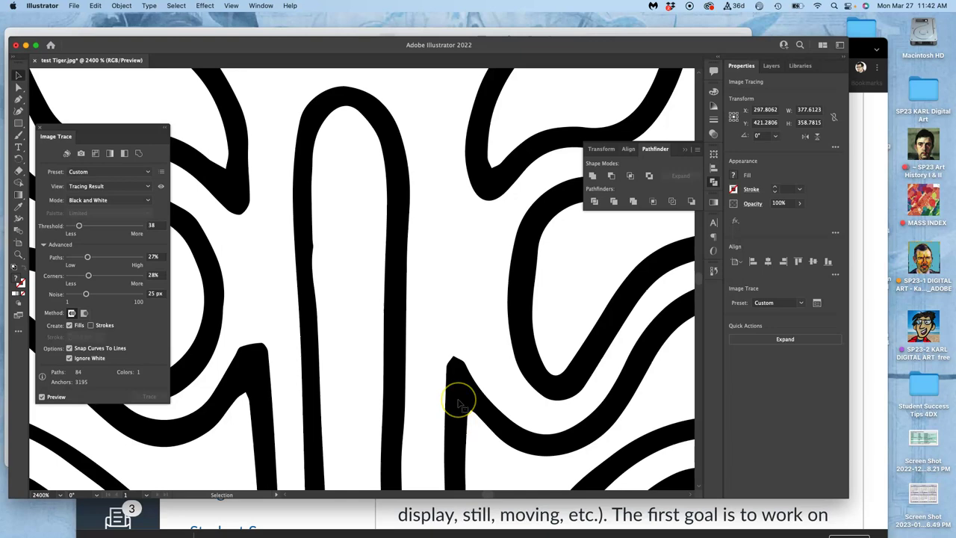
pyautogui.scroll(-4, 459, 404)
pyautogui.scroll(-3, 463, 408)
pyautogui.hscroll(-3, 463, 407)
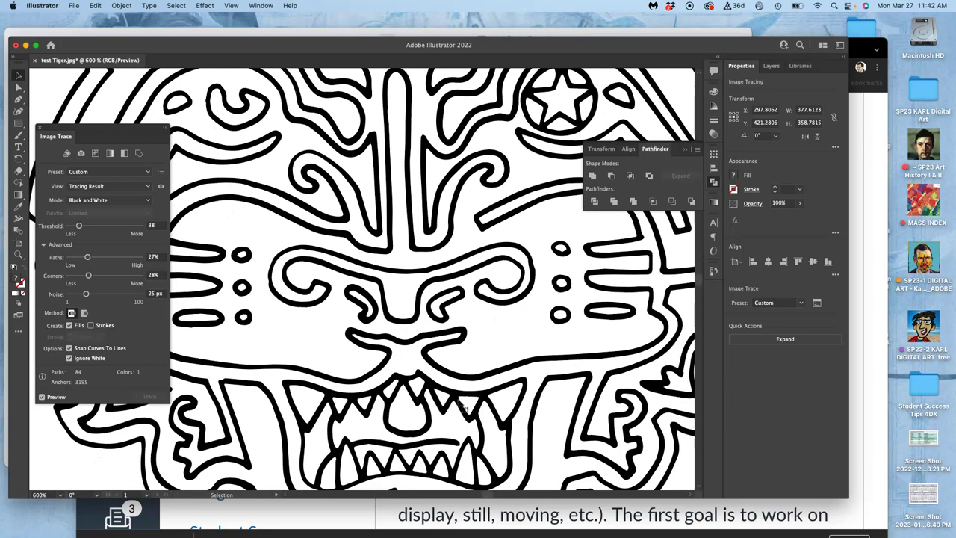
pyautogui.scroll(2, 463, 407)
pyautogui.hscroll(-3, 463, 407)
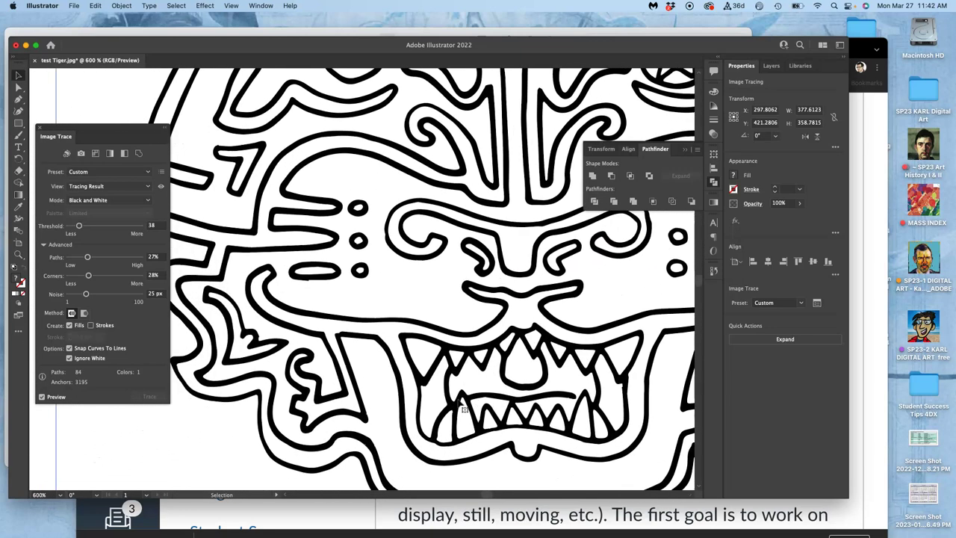
pyautogui.scroll(6, 295, 291)
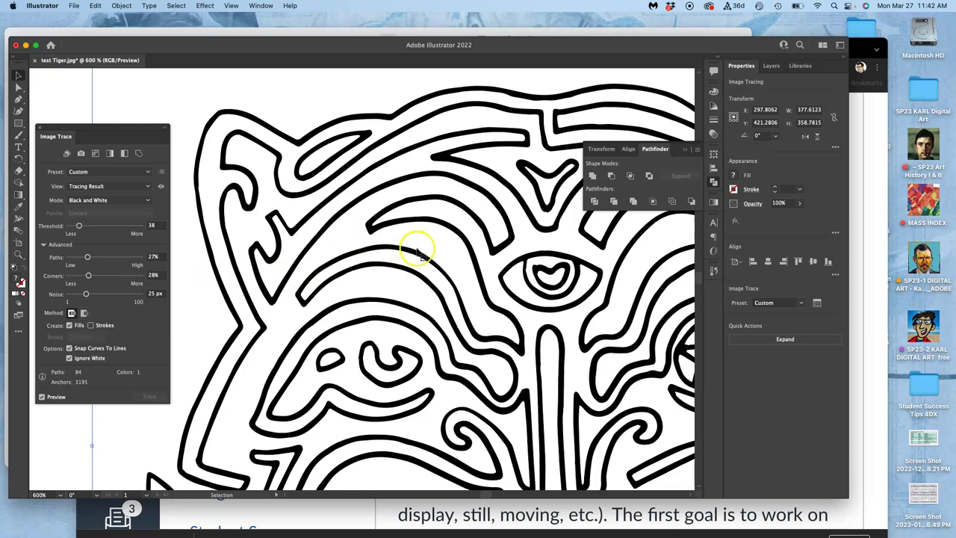
pyautogui.scroll(-1, 419, 254)
pyautogui.hscroll(1, 419, 253)
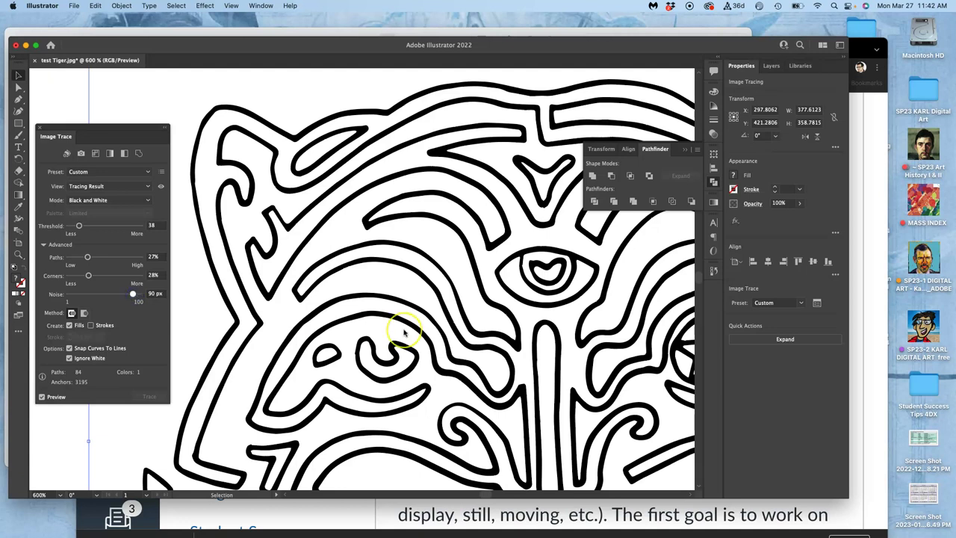
# - Pan around the retraced tiger to review the smoother lines at 84 paths, 3195 anchors
pyautogui.scroll(-5, 404, 332)
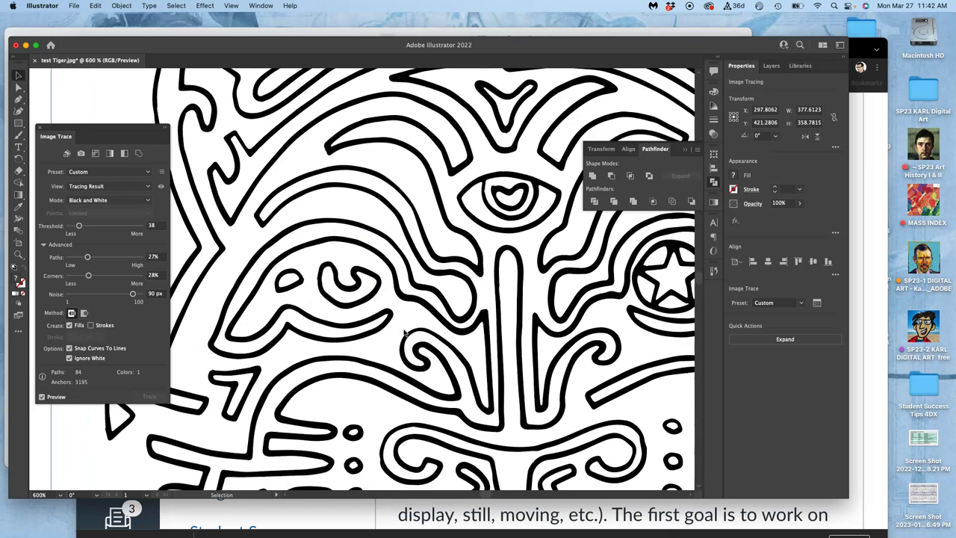
pyautogui.scroll(-10, 404, 332)
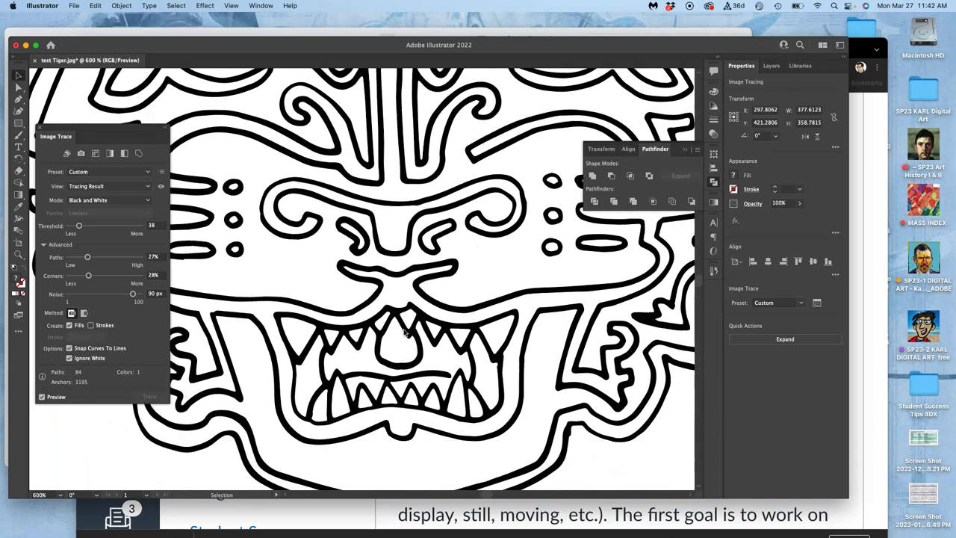
pyautogui.scroll(-3, 404, 332)
pyautogui.hscroll(3, 404, 331)
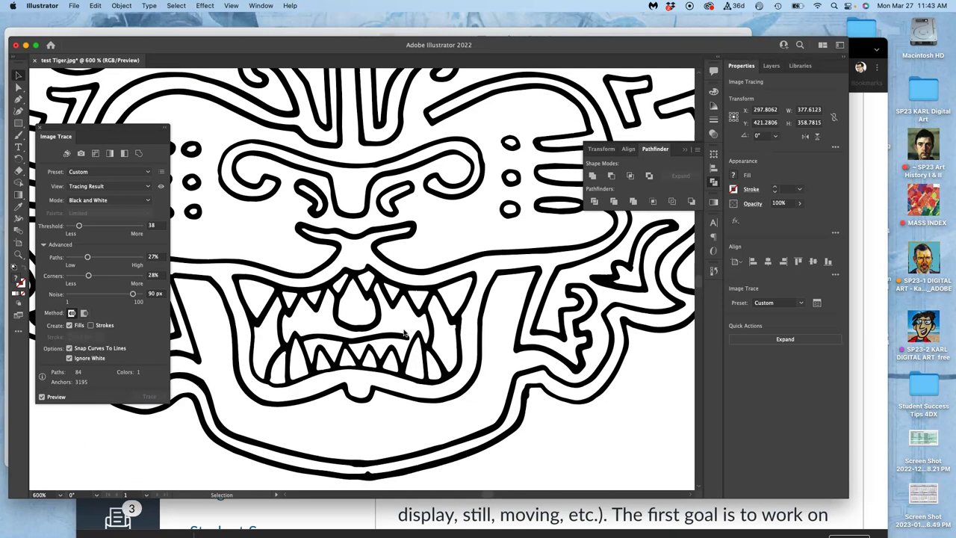
pyautogui.hscroll(3, 404, 333)
pyautogui.scroll(1, 404, 333)
pyautogui.hscroll(3, 404, 332)
pyautogui.scroll(1, 404, 333)
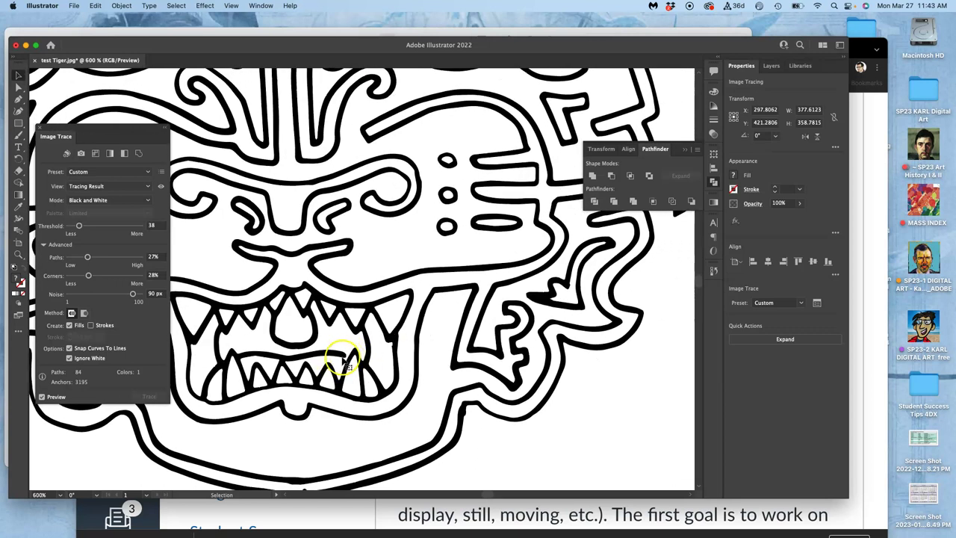
pyautogui.hscroll(3, 345, 360)
pyautogui.scroll(-1, 345, 360)
pyautogui.scroll(-2, 341, 359)
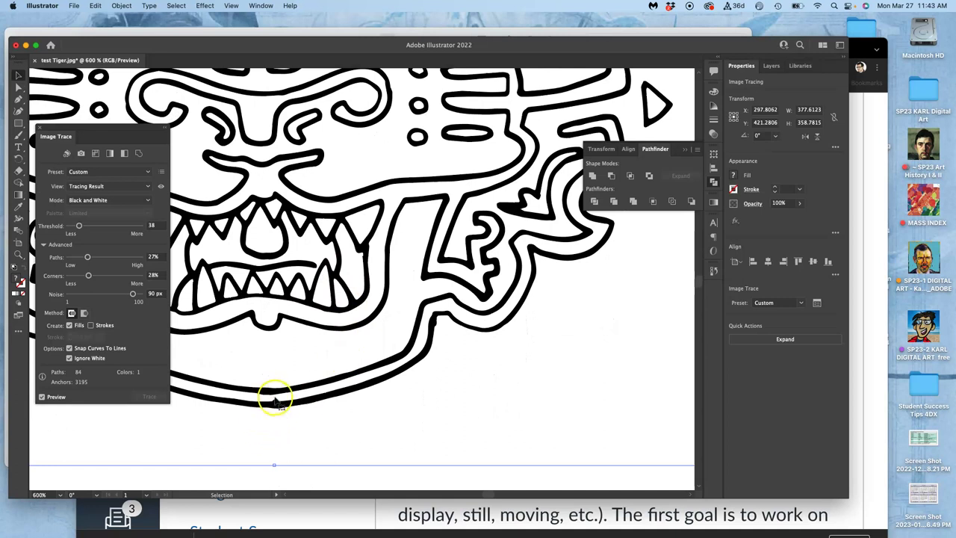
pyautogui.scroll(2, 288, 391)
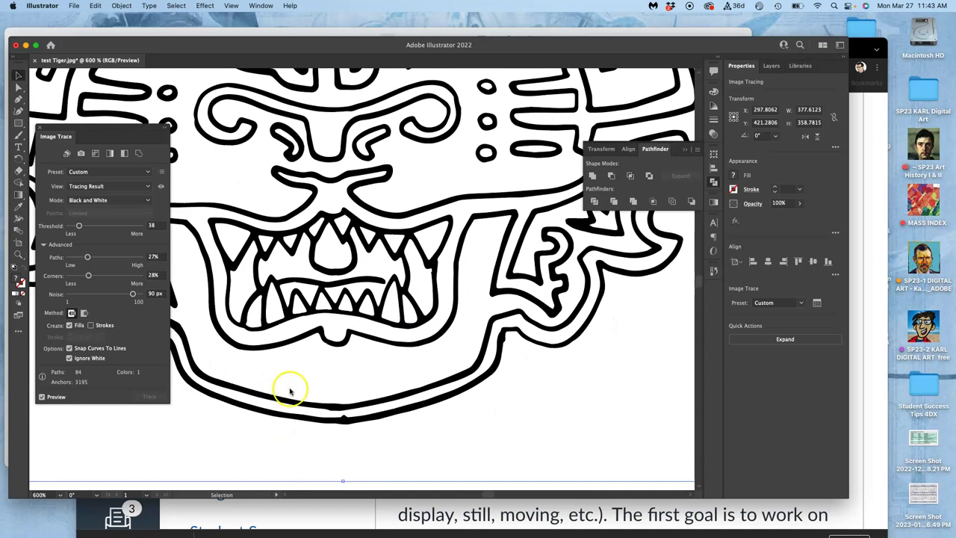
# - Expand the tiger trace into vector paths, move it right off the artboard and deselect it
pyautogui.click(781, 342)
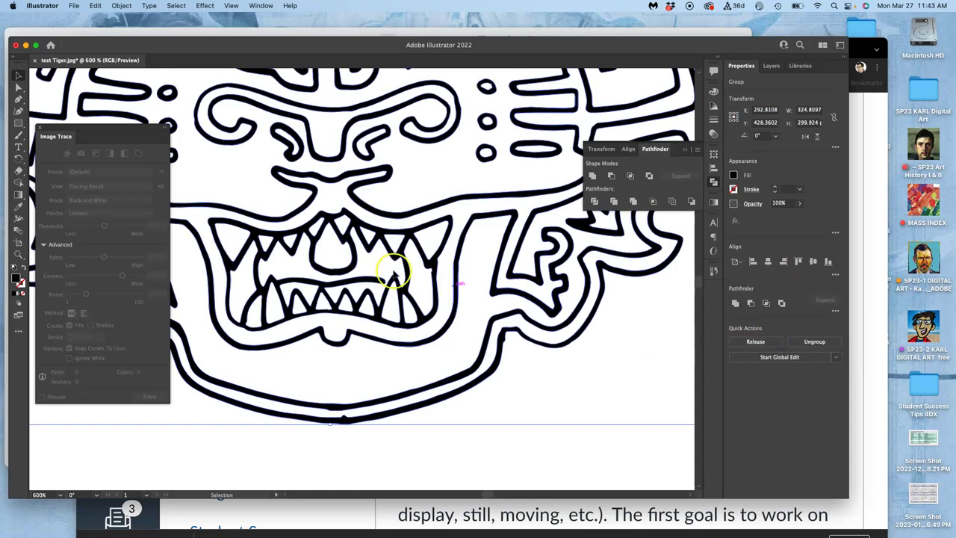
pyautogui.click(18, 87)
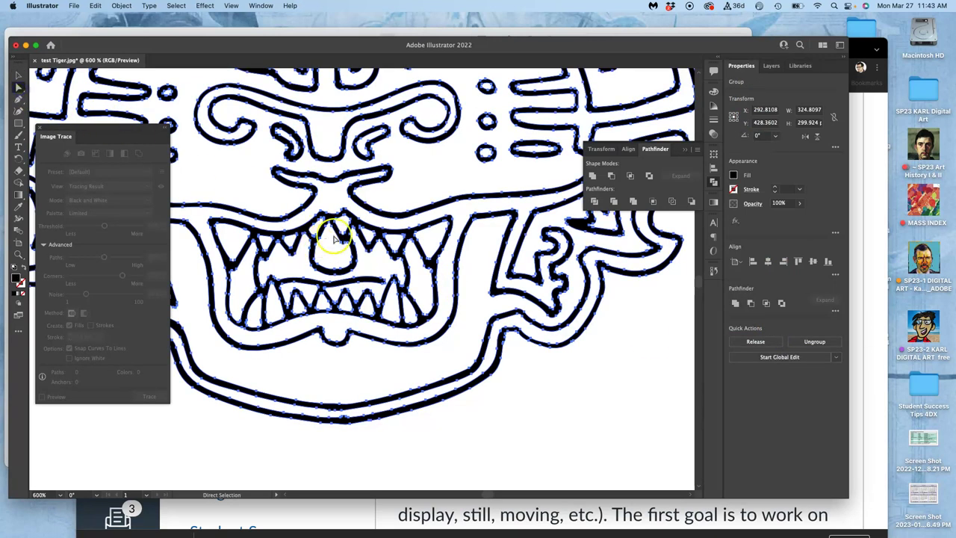
pyautogui.press('super+minus')
pyautogui.press('super+minus')
pyautogui.press('super+minus')
pyautogui.press('super+minus')
pyautogui.press('super+minus')
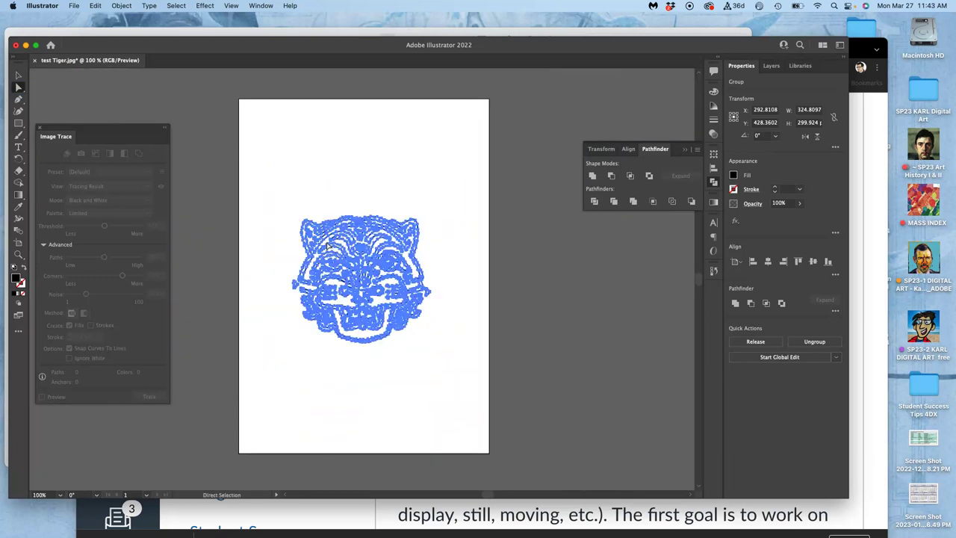
pyautogui.moveTo(360, 251); pyautogui.dragTo(568, 280)
pyautogui.press('super+equal')
pyautogui.press('super+equal')
pyautogui.press('super+equal')
pyautogui.press('super+equal')
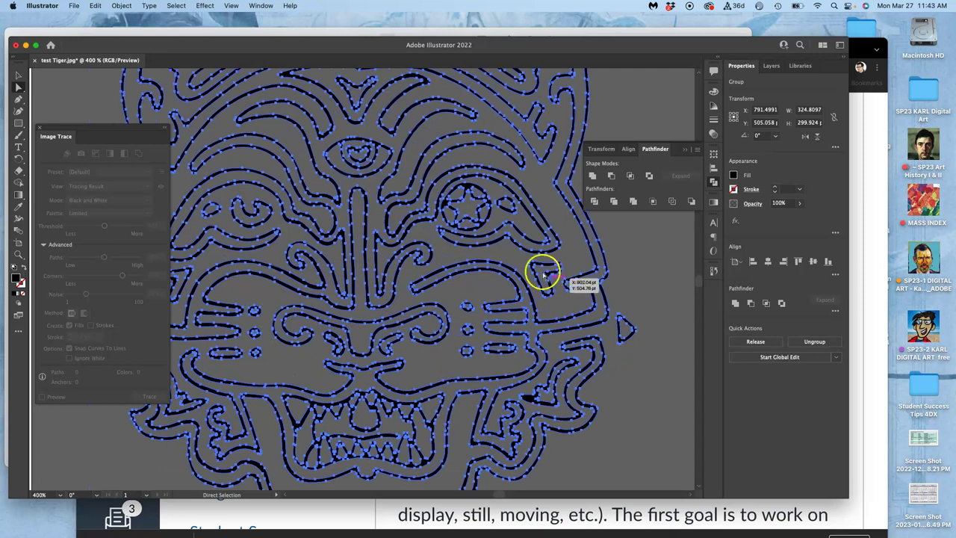
pyautogui.click(639, 257)
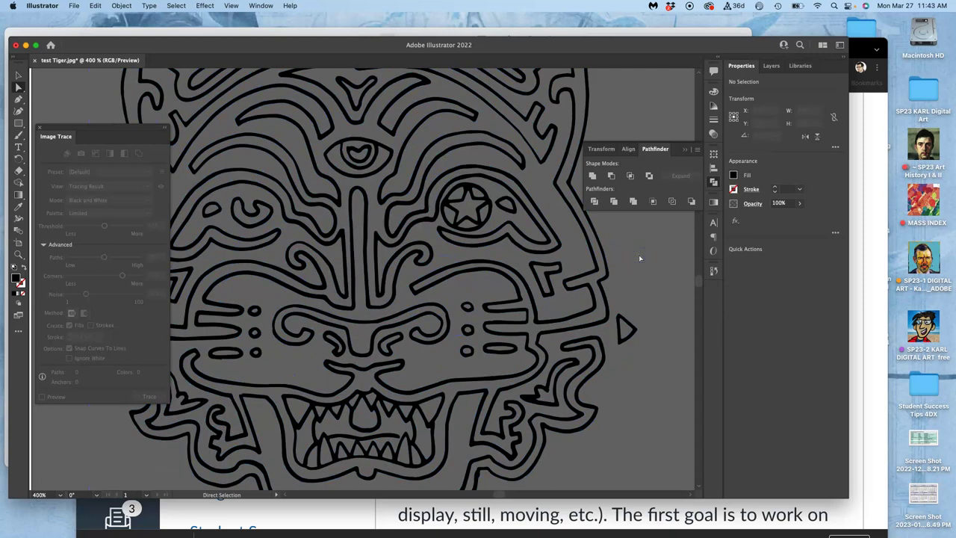
pyautogui.scroll(-3, 638, 254)
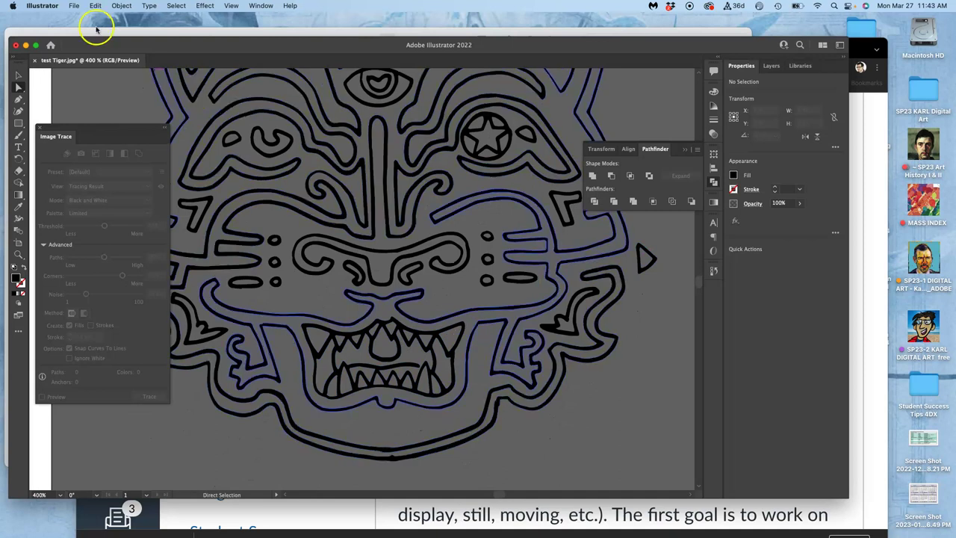
pyautogui.click(74, 6)
# - Save a local copy of the tiger trace under a new file name in Illustrator EPS format
pyautogui.click(91, 117)
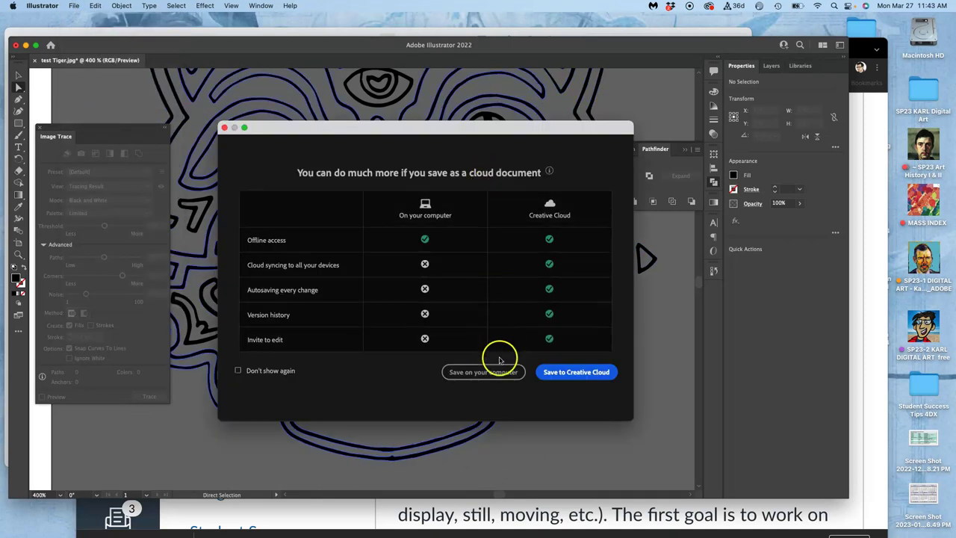
pyautogui.click(489, 372)
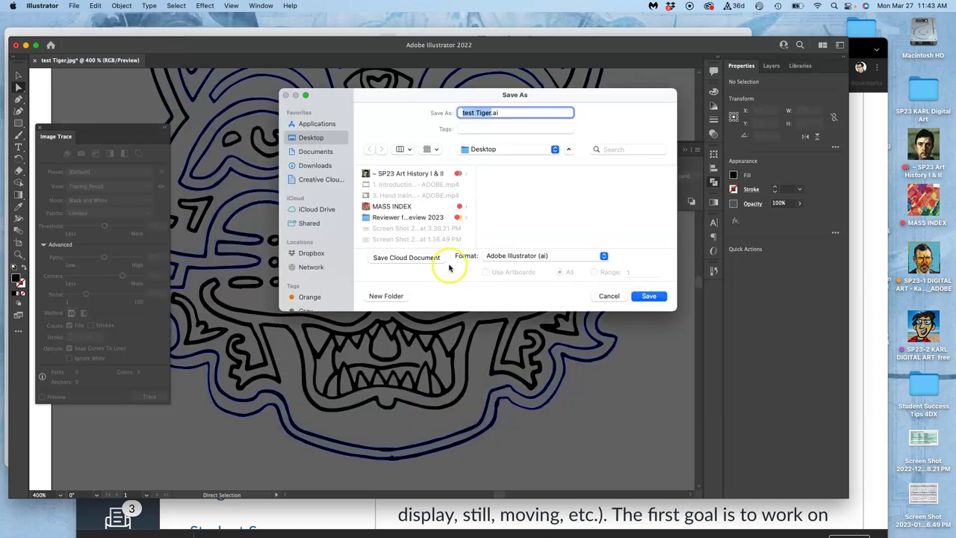
pyautogui.click(512, 255)
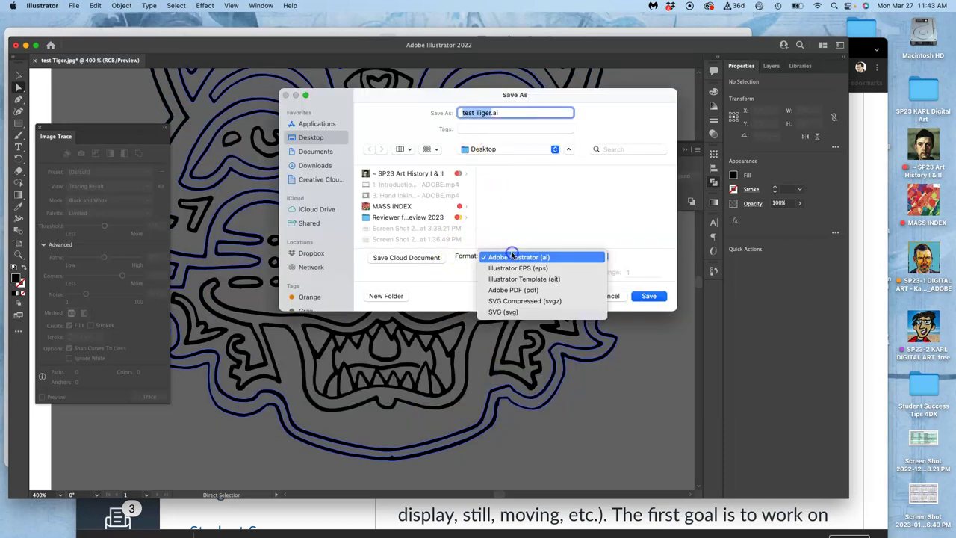
pyautogui.click(512, 266)
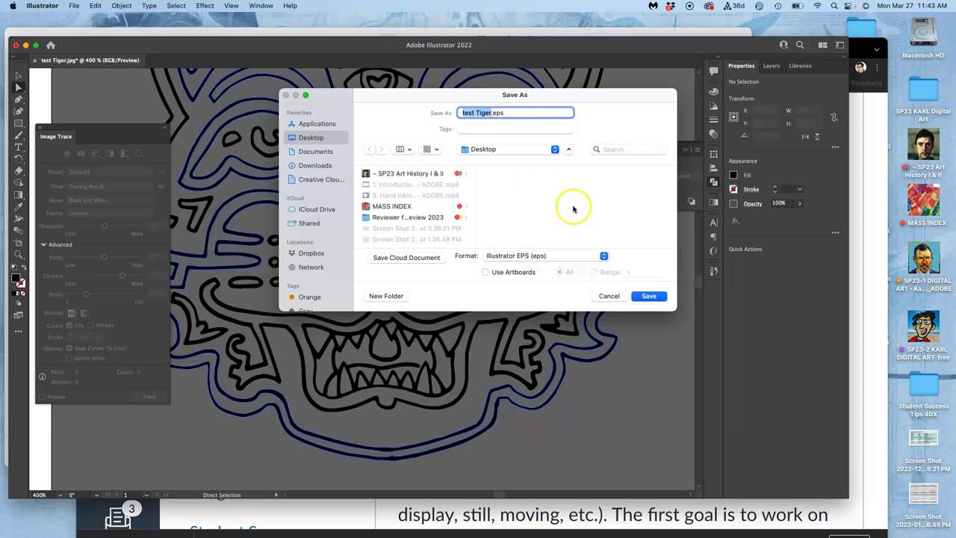
pyautogui.click(651, 295)
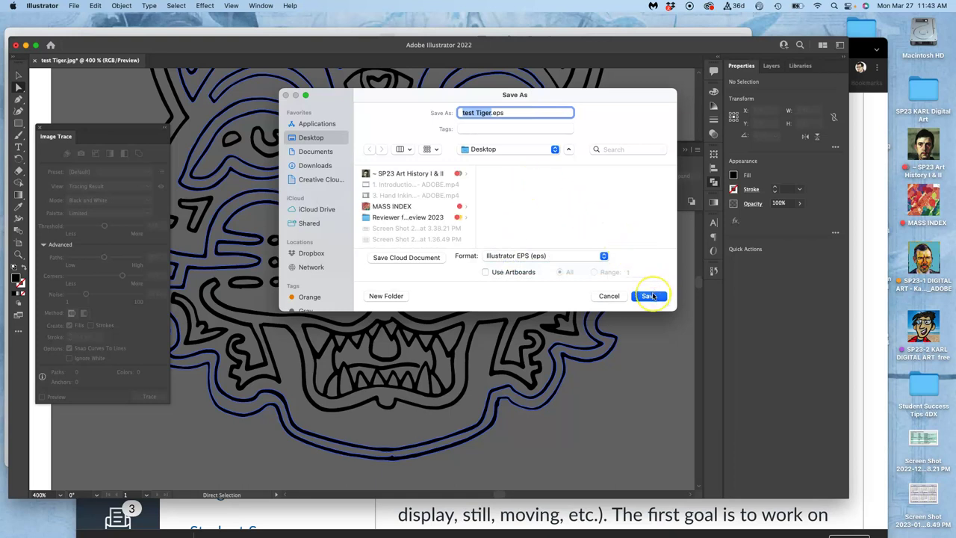
pyautogui.click(480, 114)
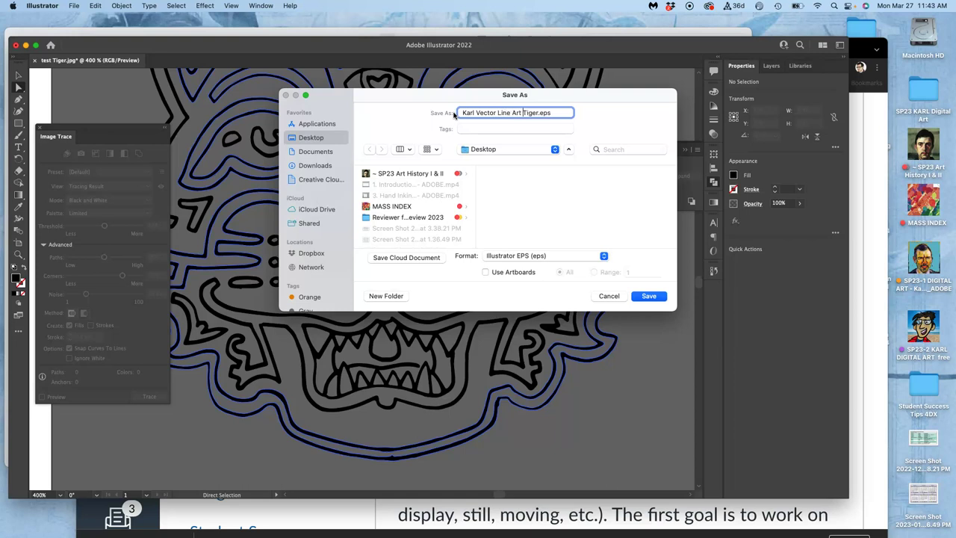
pyautogui.click(648, 296)
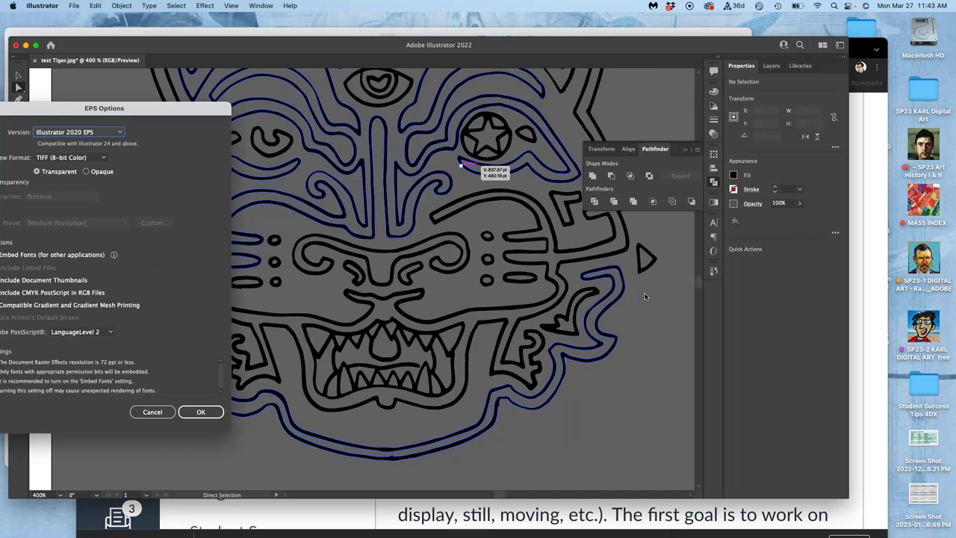
# - Accept the EPS Options to write the file as an Illustrator 2020 EPS
pyautogui.click(657, 325)
pyautogui.moveTo(197, 106); pyautogui.dragTo(378, 91)
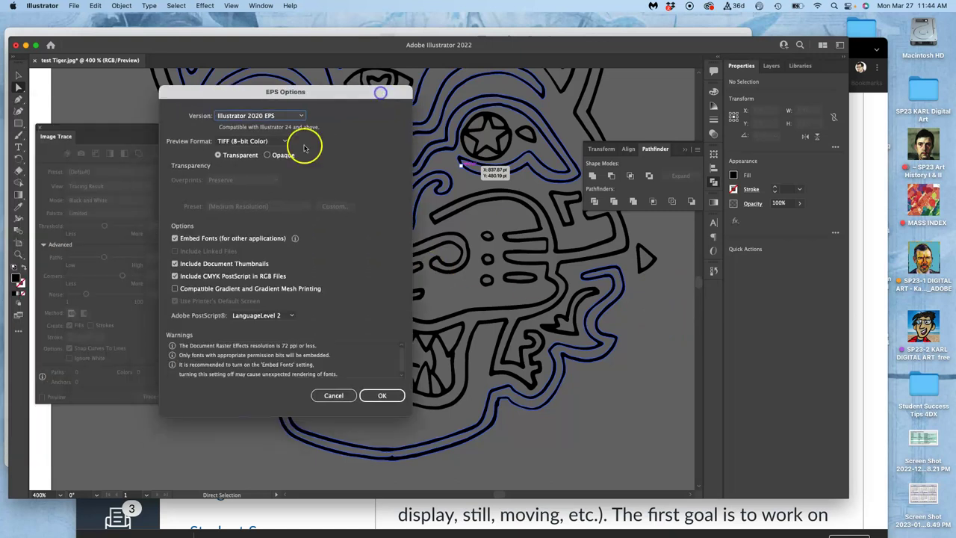
pyautogui.click(381, 395)
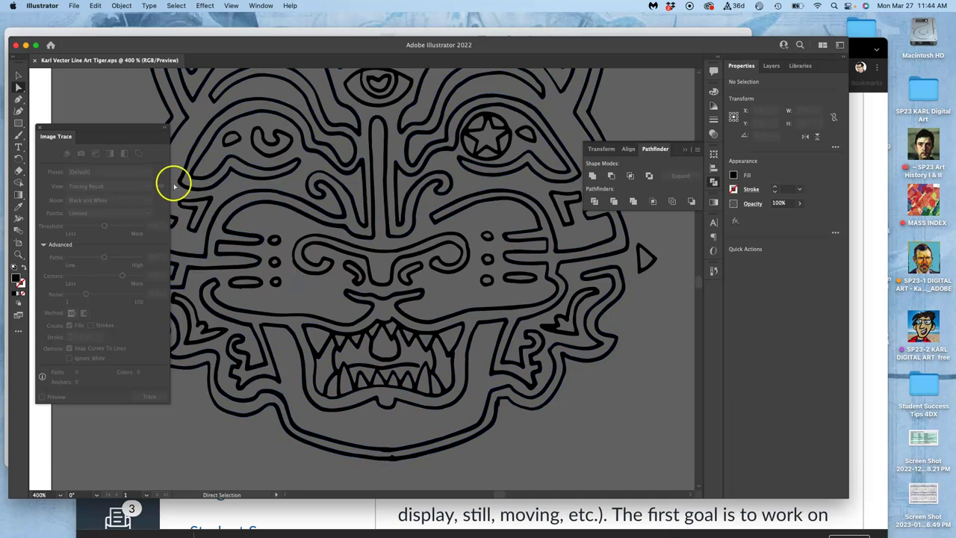
# - Scroll the 1600% canvas to inspect the traced teeth's black vector lines
pyautogui.scroll(2, 203, 248)
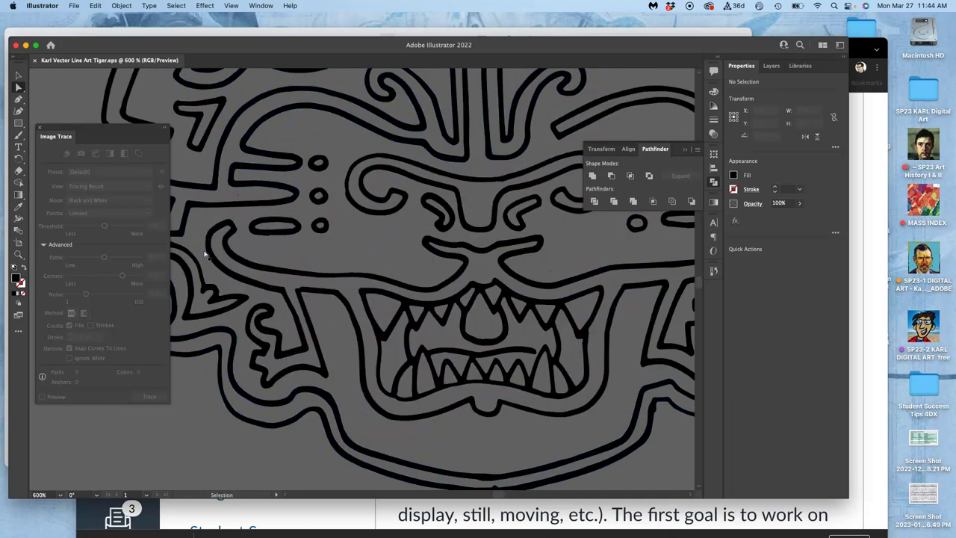
pyautogui.scroll(5, 205, 254)
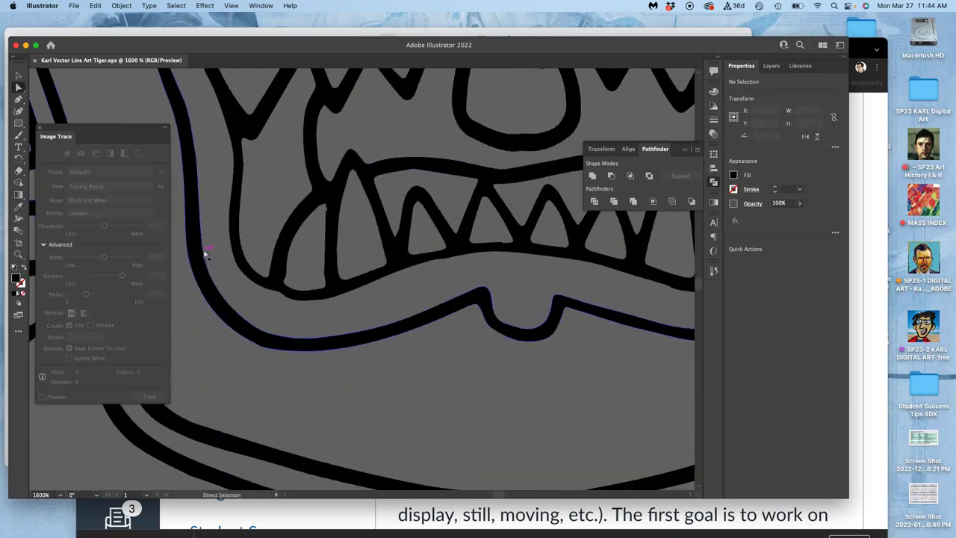
pyautogui.scroll(-4, 205, 255)
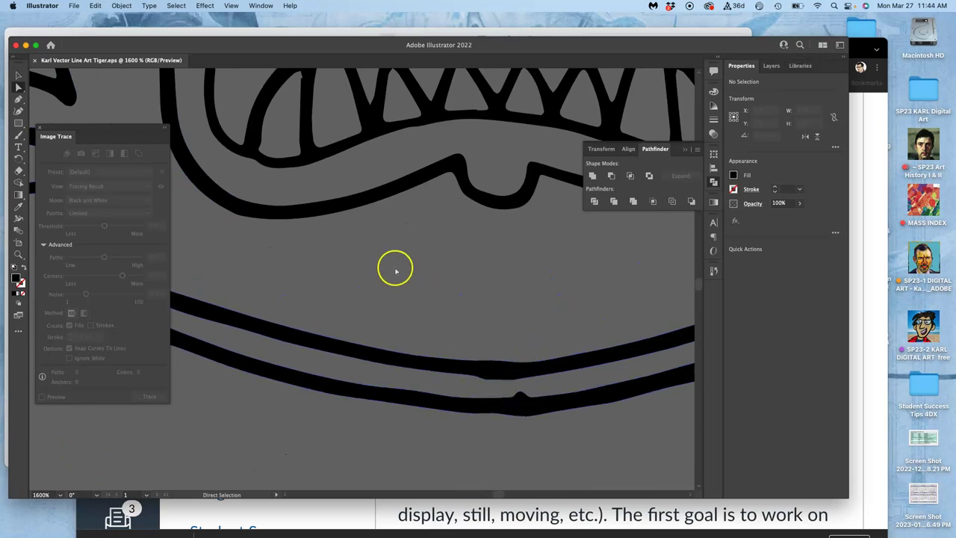
pyautogui.scroll(5, 394, 269)
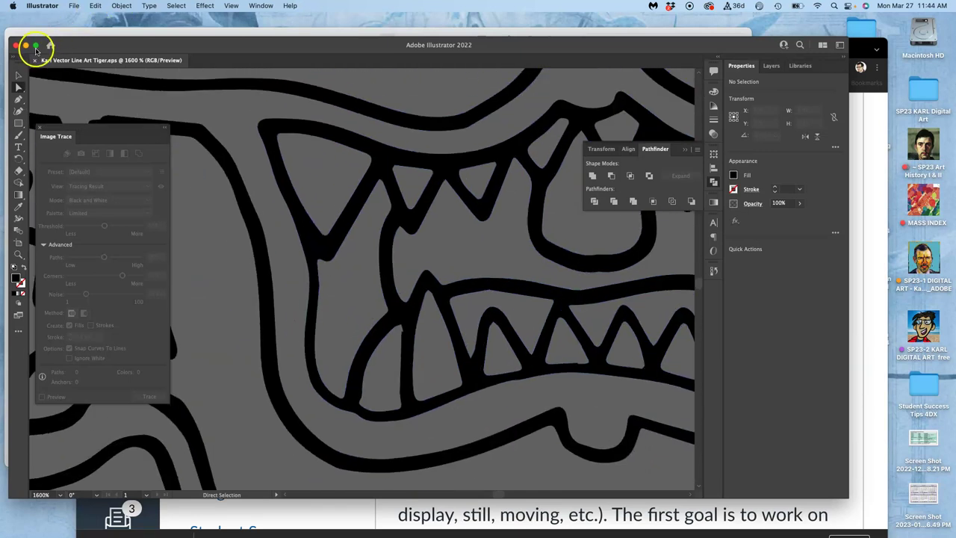
# - Close the tiger EPS document and minimize Illustrator to reveal the desktop
pyautogui.click(34, 59)
pyautogui.click(26, 47)
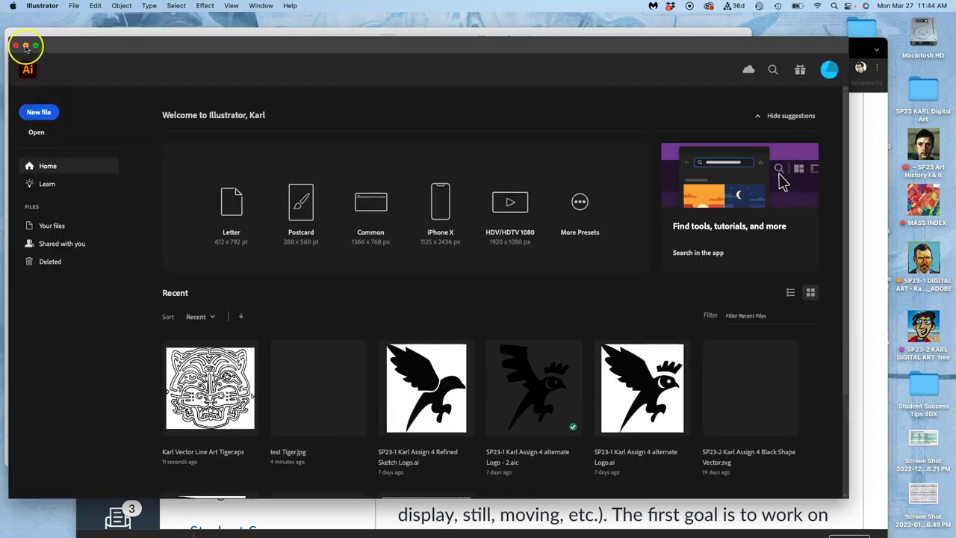
pyautogui.click(393, 146)
pyautogui.press('F11')
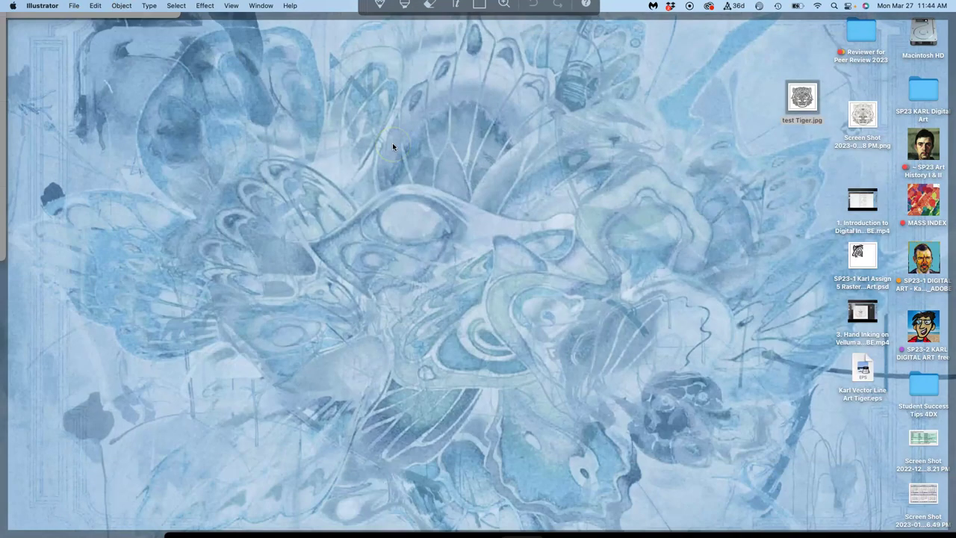
# - Preview test Tiger.jpg on the desktop, then close the preview
pyautogui.click(802, 175)
pyautogui.click(801, 99)
pyautogui.doubleClick(801, 99)
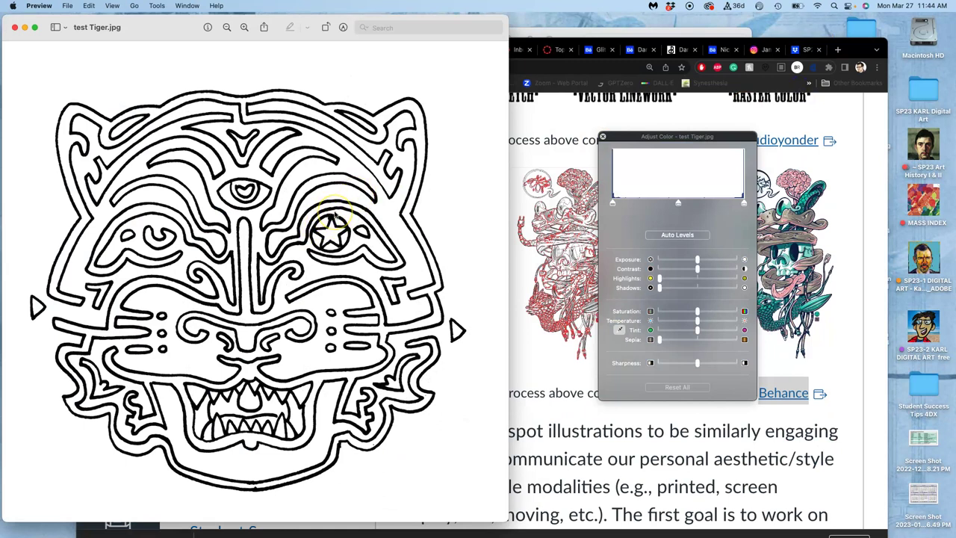
pyautogui.click(15, 28)
pyautogui.press('F11')
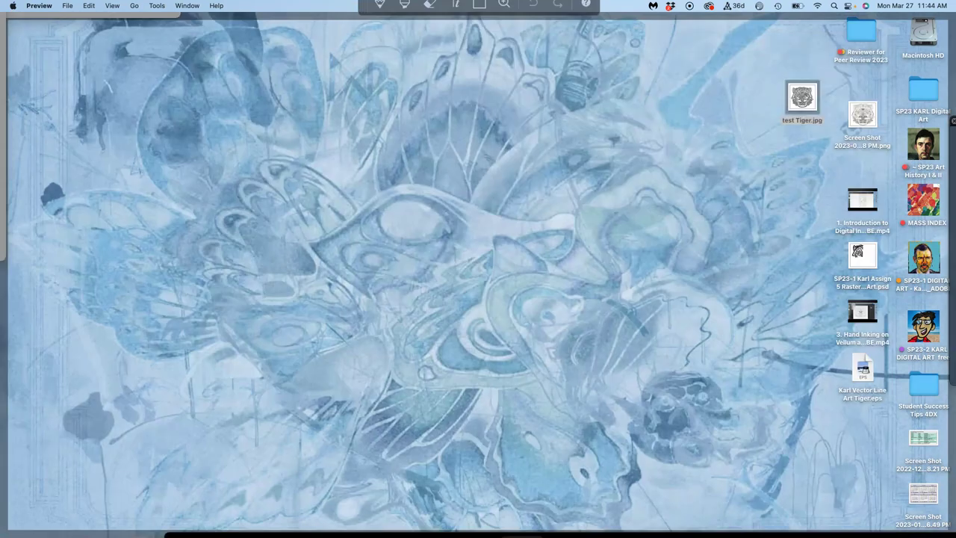
# - Open test Tiger.jpg with Adobe Illustrator 2022 from its context menu
pyautogui.rightClick(797, 95)
pyautogui.click(807, 115)
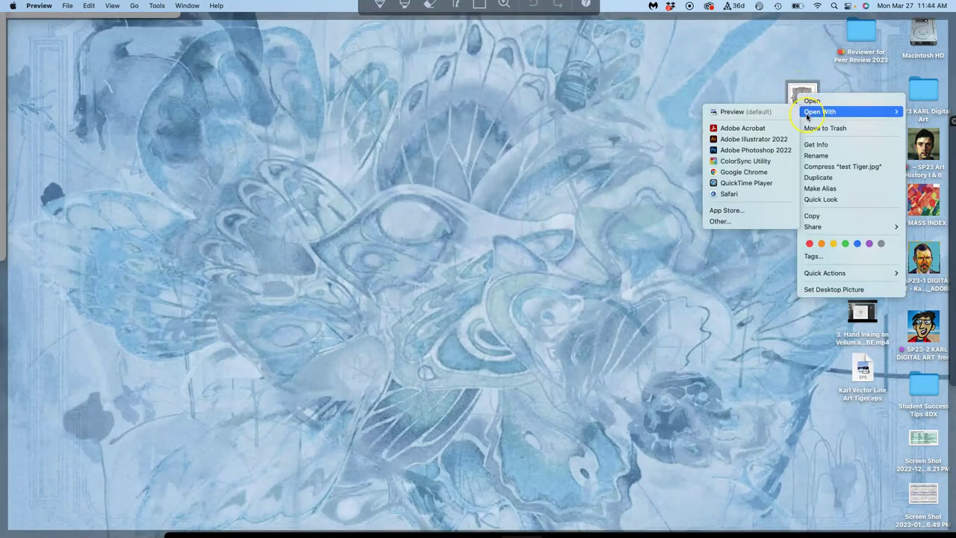
pyautogui.click(775, 141)
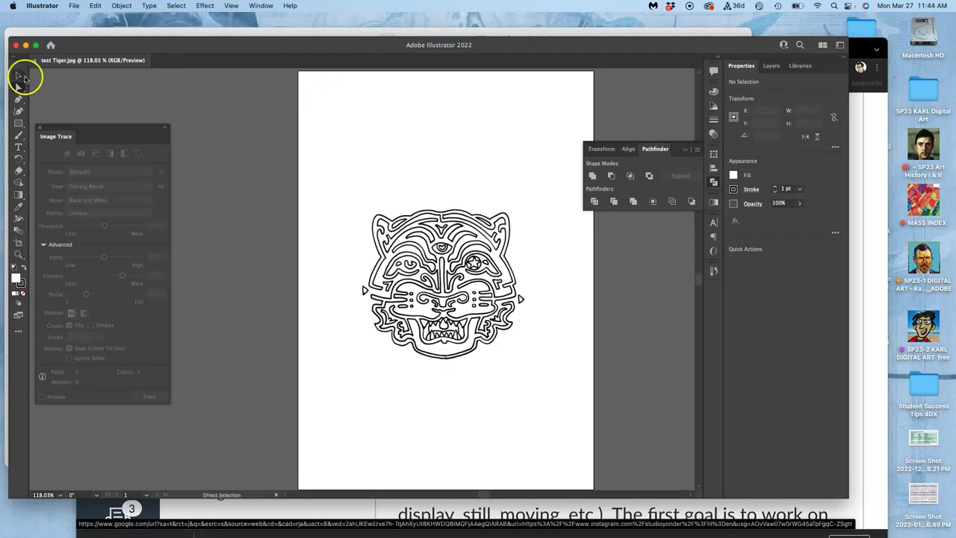
# - Select the placed tiger image and put away the Pathfinder panels
pyautogui.click(19, 76)
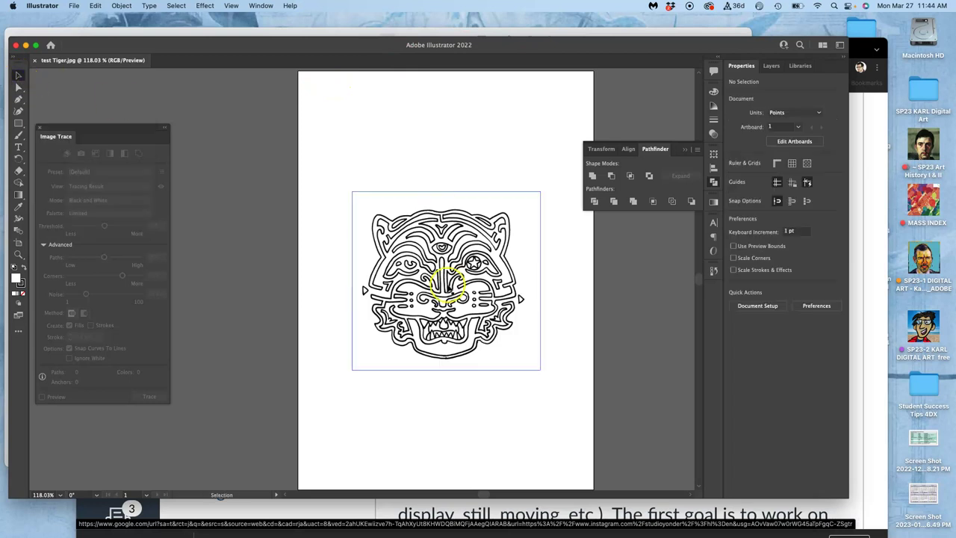
pyautogui.click(432, 283)
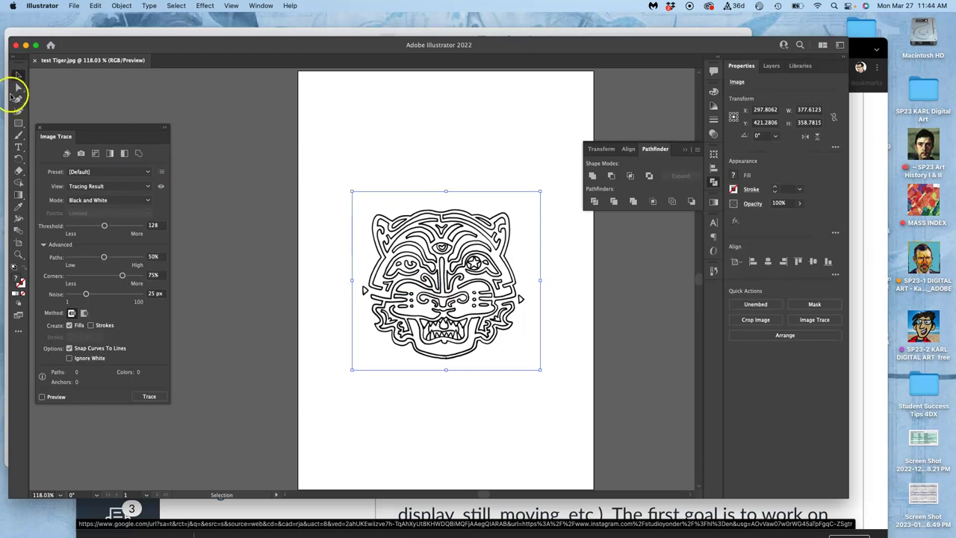
pyautogui.click(39, 128)
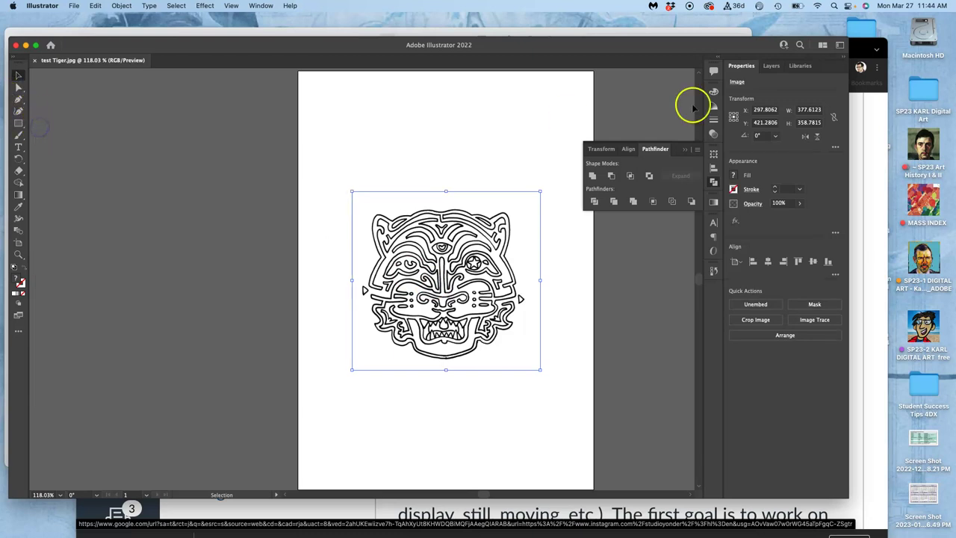
pyautogui.click(772, 66)
pyautogui.click(685, 148)
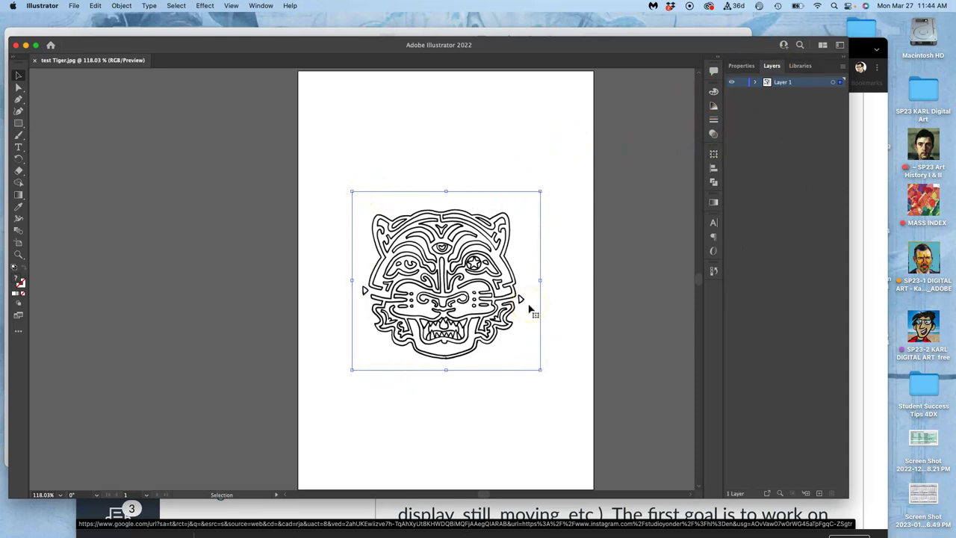
pyautogui.click(742, 66)
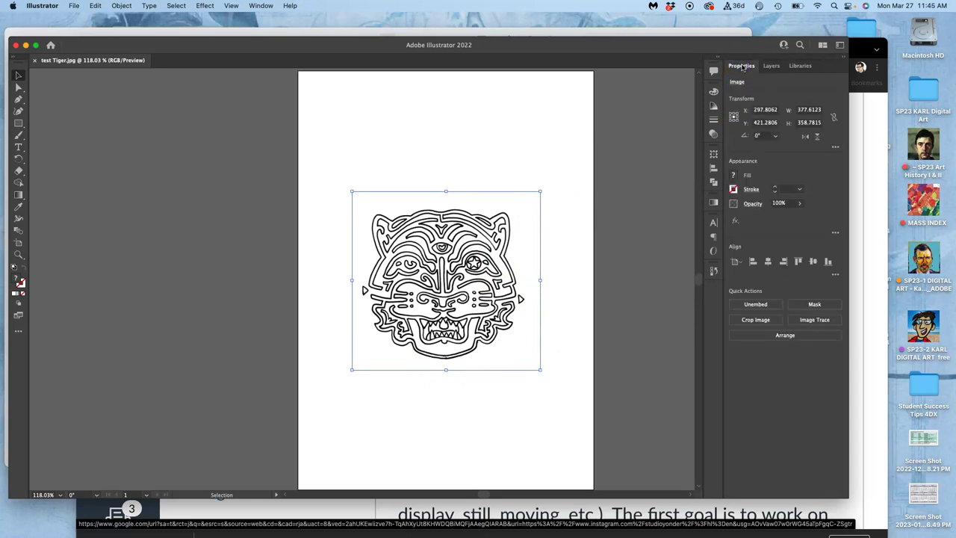
# - Bring up the Image Trace panel from the Window menu
pyautogui.click(262, 7)
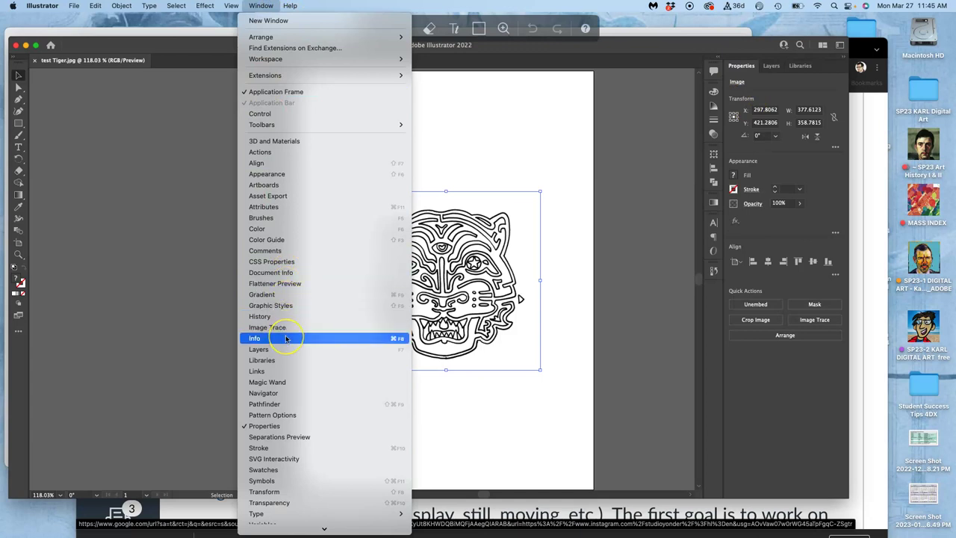
pyautogui.scroll(-2, 290, 403)
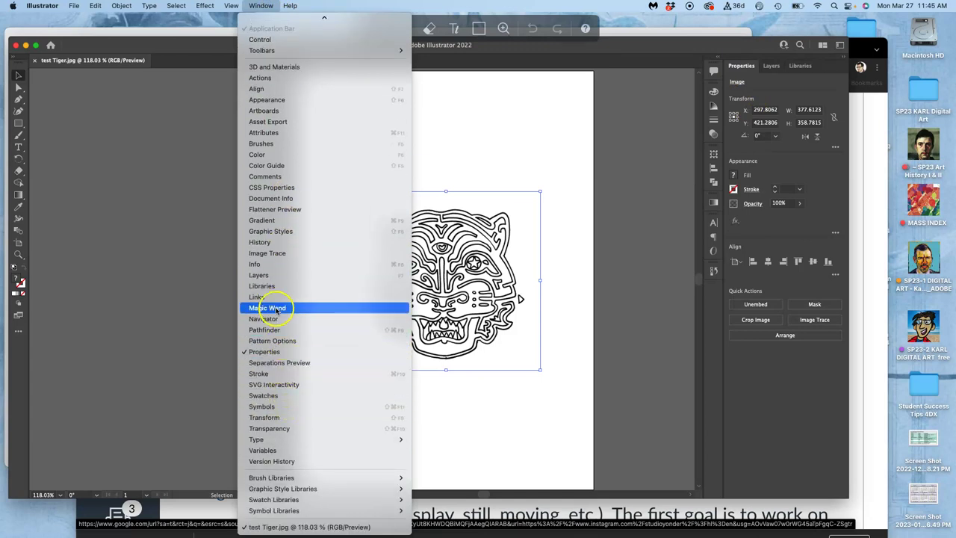
pyautogui.click(266, 254)
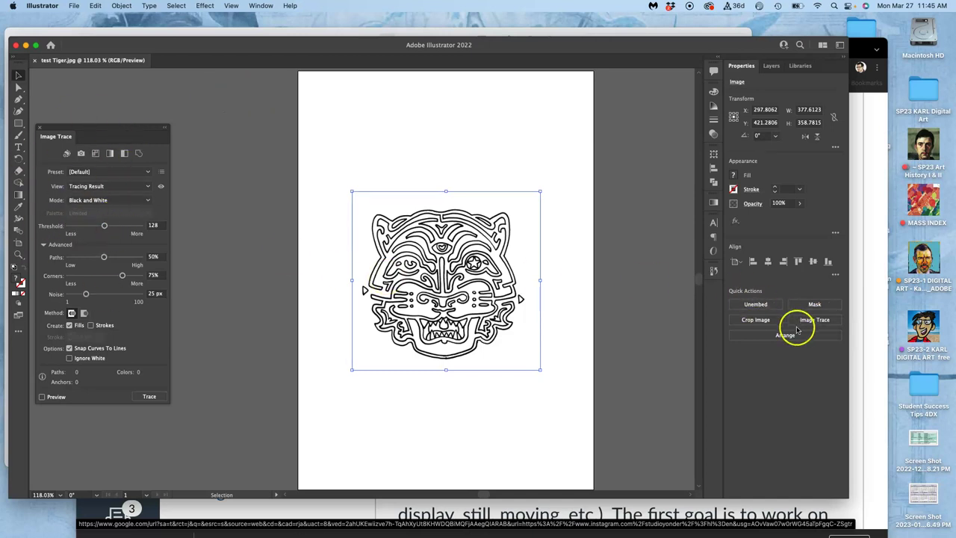
# - Trace with the Black and White Logo preset and zoom in on the lines
pyautogui.click(146, 172)
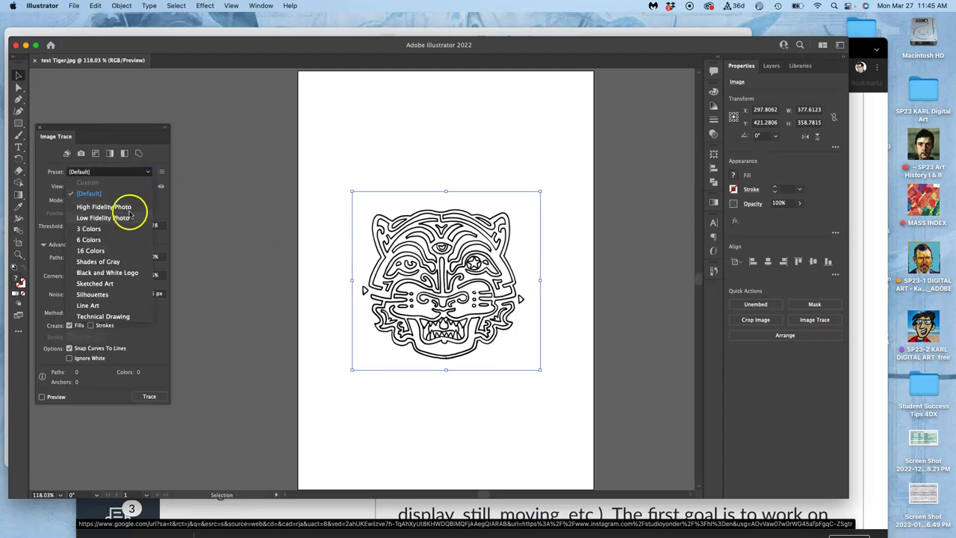
pyautogui.click(112, 273)
pyautogui.press('super+equal')
pyautogui.press('super+equal')
pyautogui.press('super+equal')
pyautogui.press('super+equal')
pyautogui.press('super+equal')
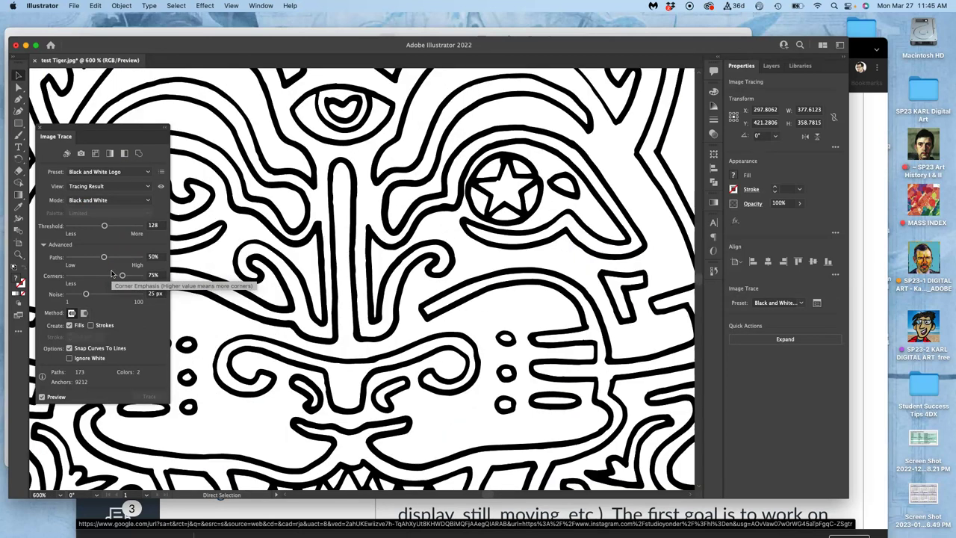
pyautogui.press('super+equal')
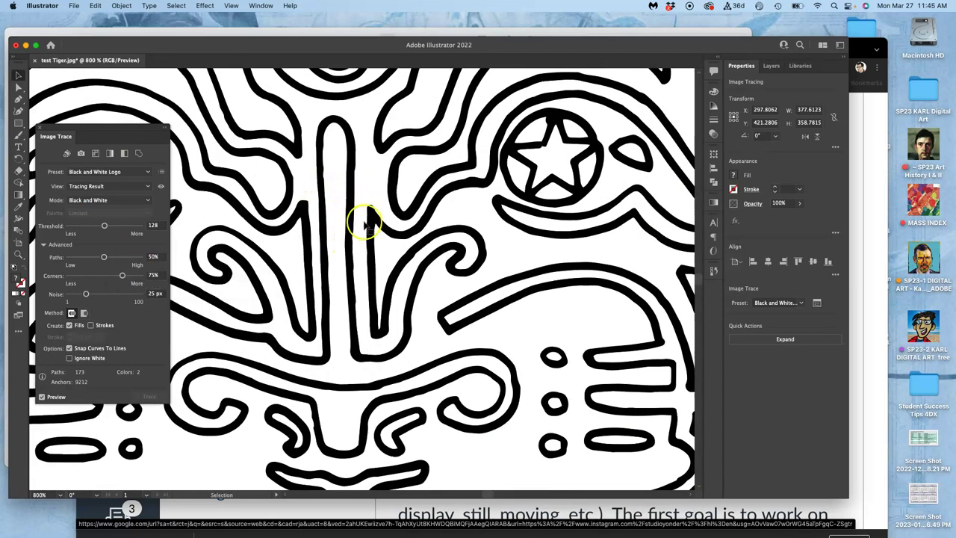
pyautogui.hscroll(-3, 366, 222)
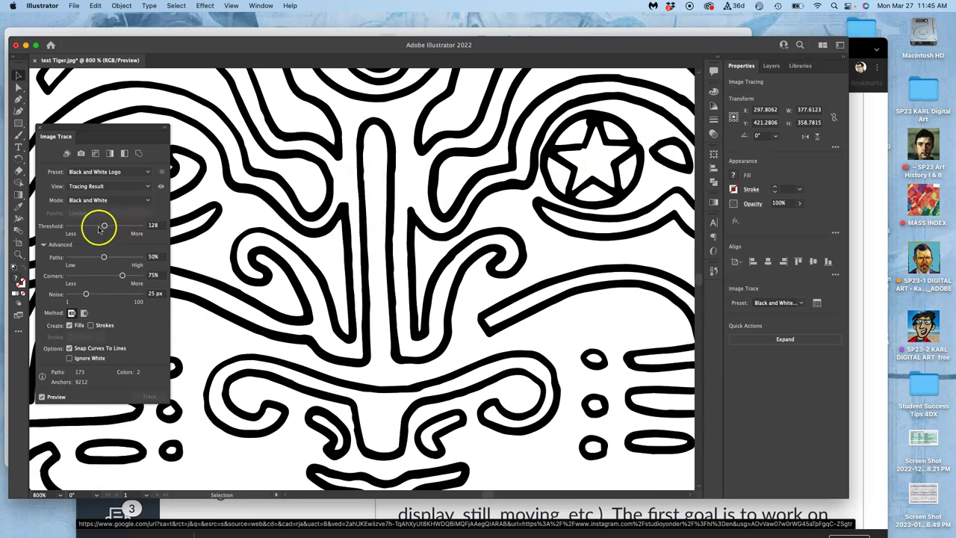
# - Review the advanced tracing options, then close the Image Trace panel
pyautogui.click(43, 245)
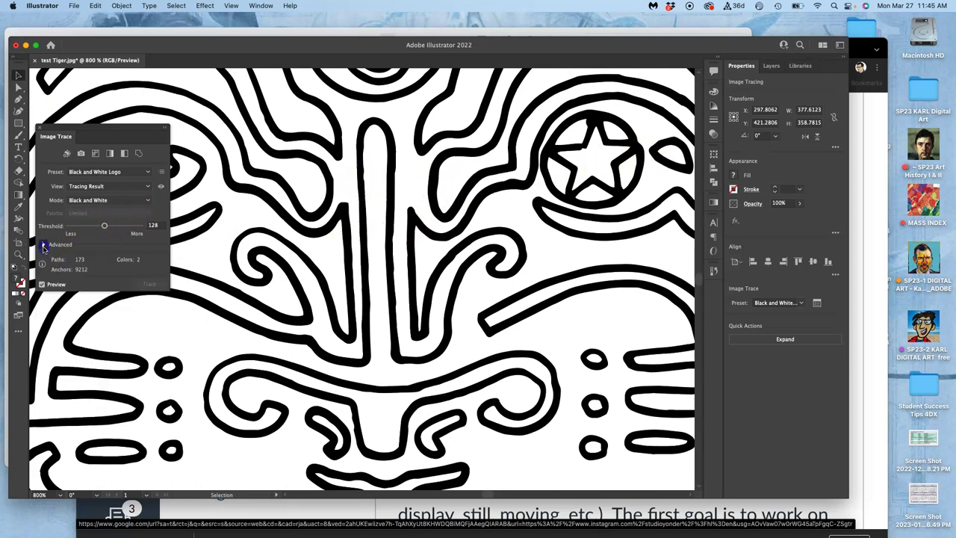
pyautogui.click(43, 246)
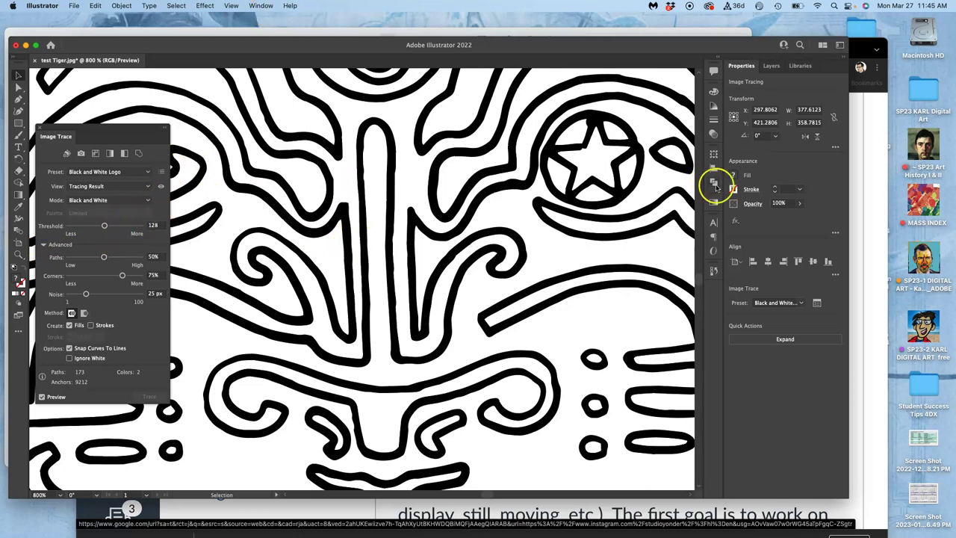
pyautogui.click(817, 304)
pyautogui.click(41, 129)
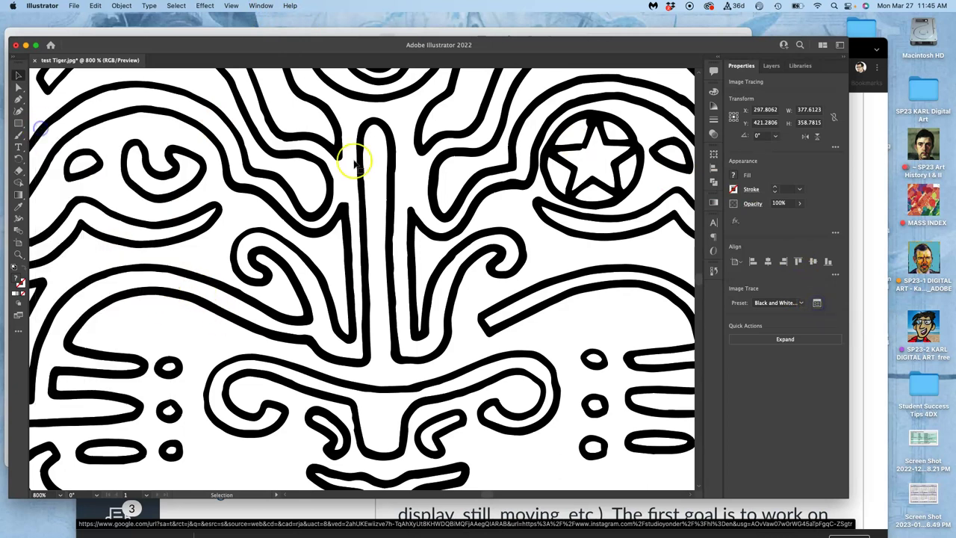
# - Reopen Image Trace and set Ignore White, Paths 26%, Corners 16%, Noise 84 px, Threshold 90
pyautogui.click(817, 304)
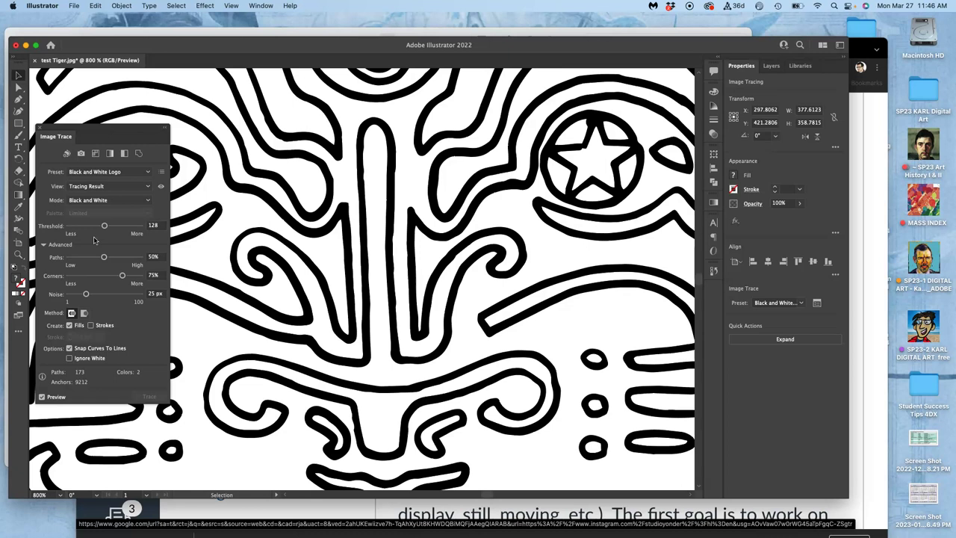
pyautogui.click(70, 358)
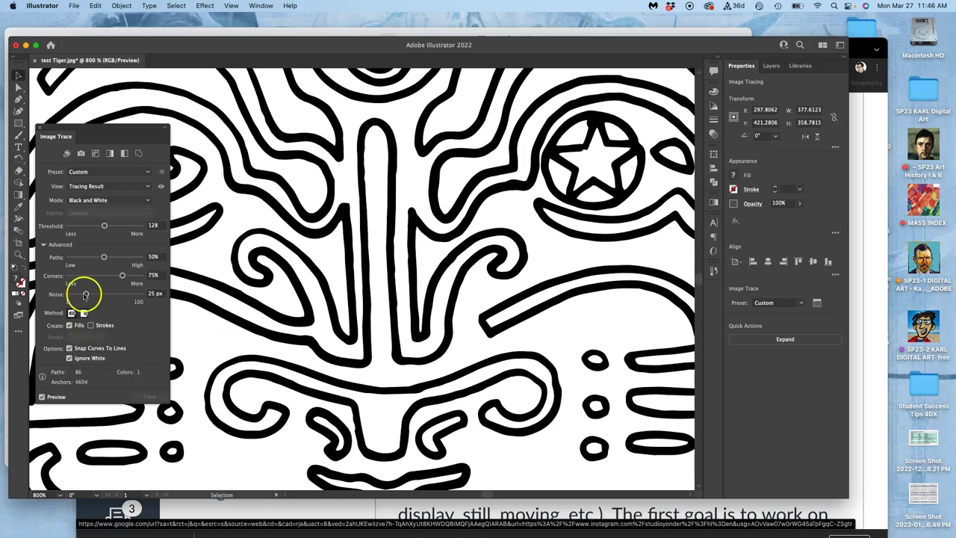
pyautogui.click(104, 256)
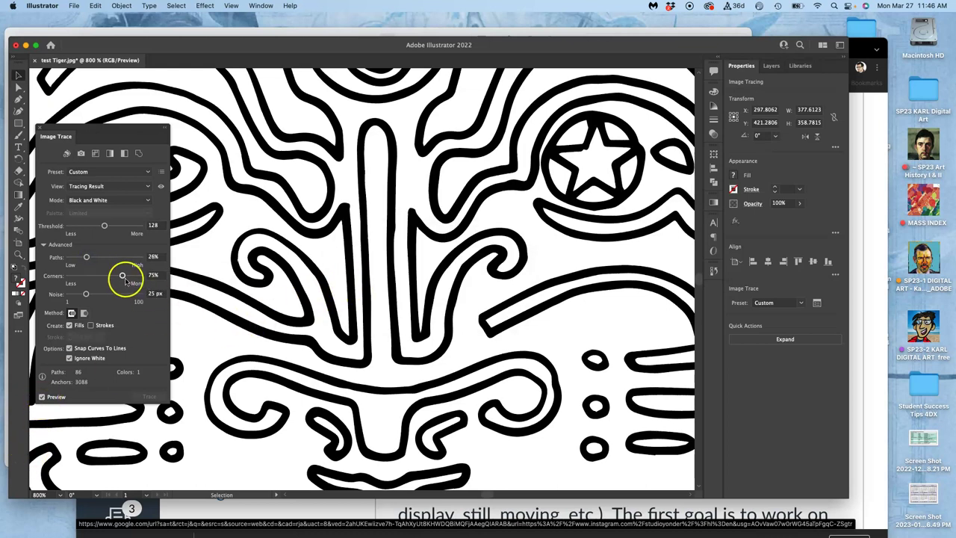
pyautogui.click(87, 295)
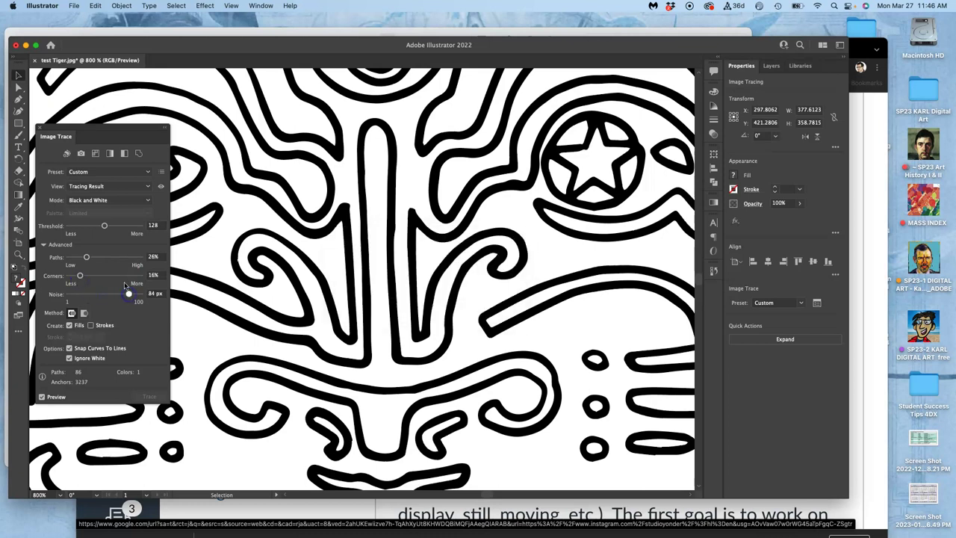
pyautogui.click(104, 223)
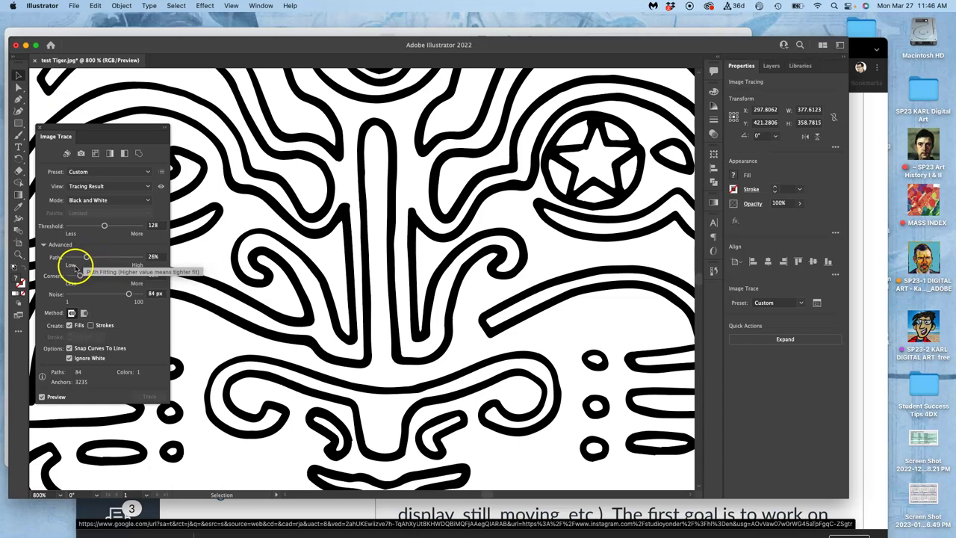
pyautogui.moveTo(104, 226); pyautogui.dragTo(84, 227)
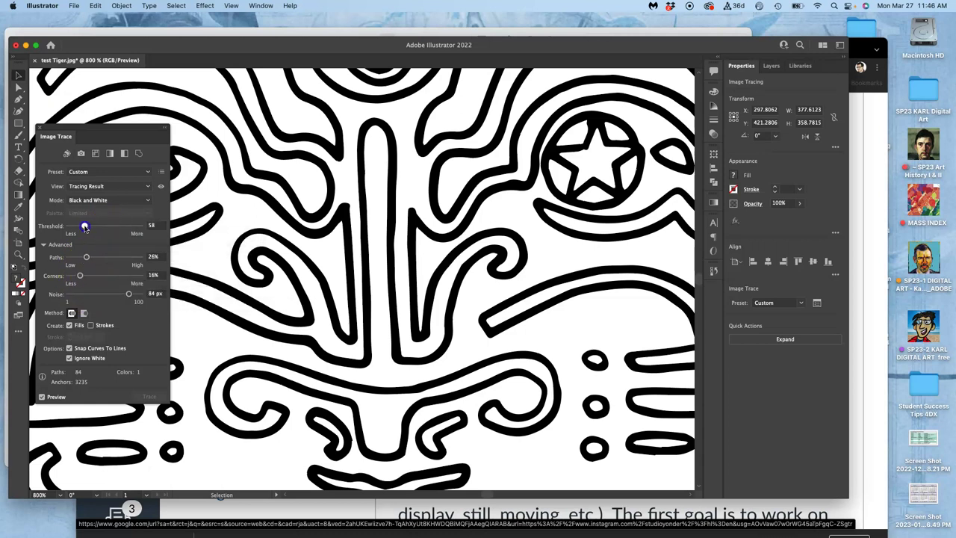